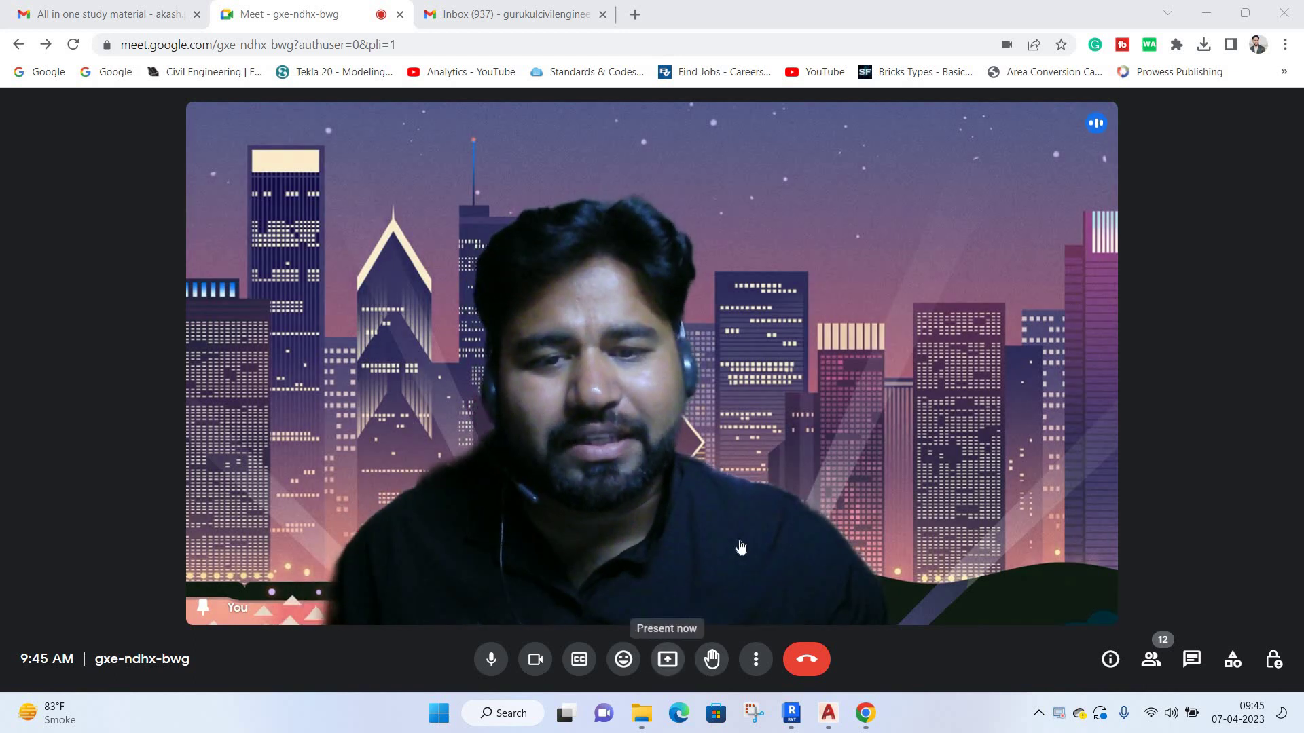
Share the entire screen in Google Meet, shrink the self-view, and minimize the Meet window.
click(667, 662)
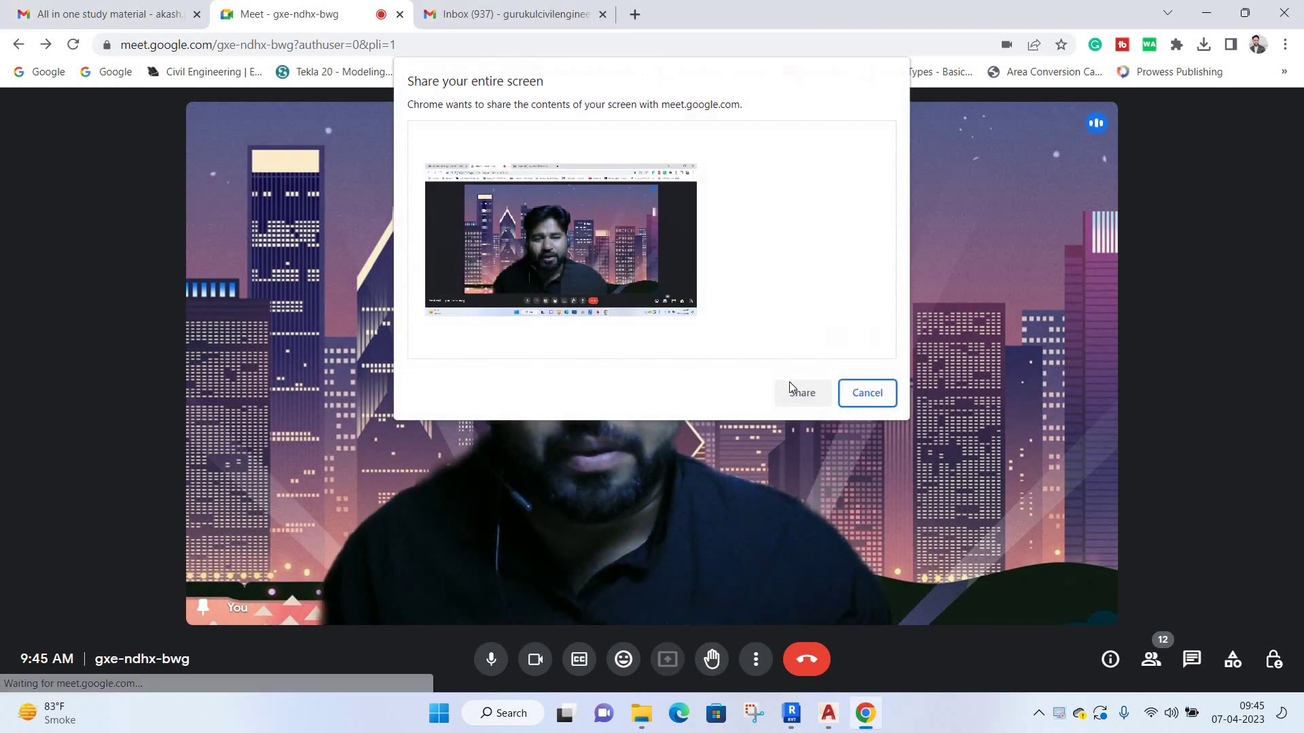
key(Return)
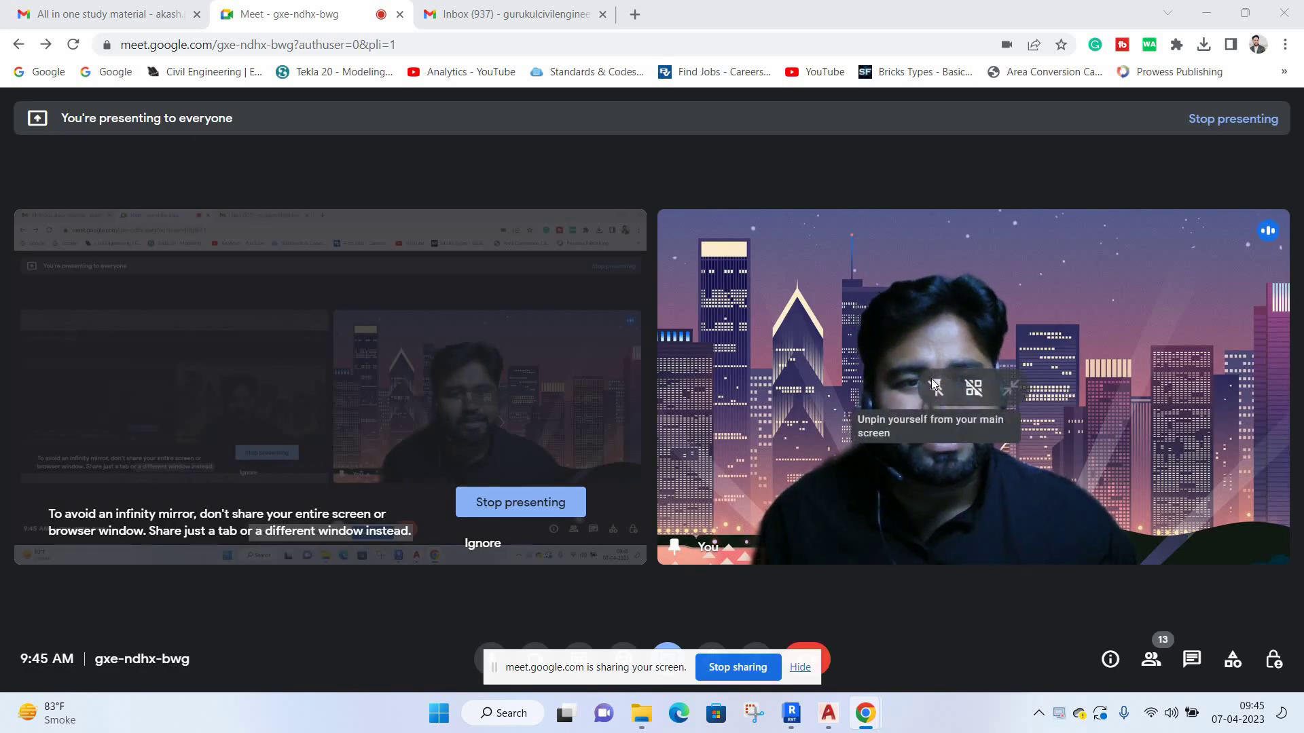
click(973, 387)
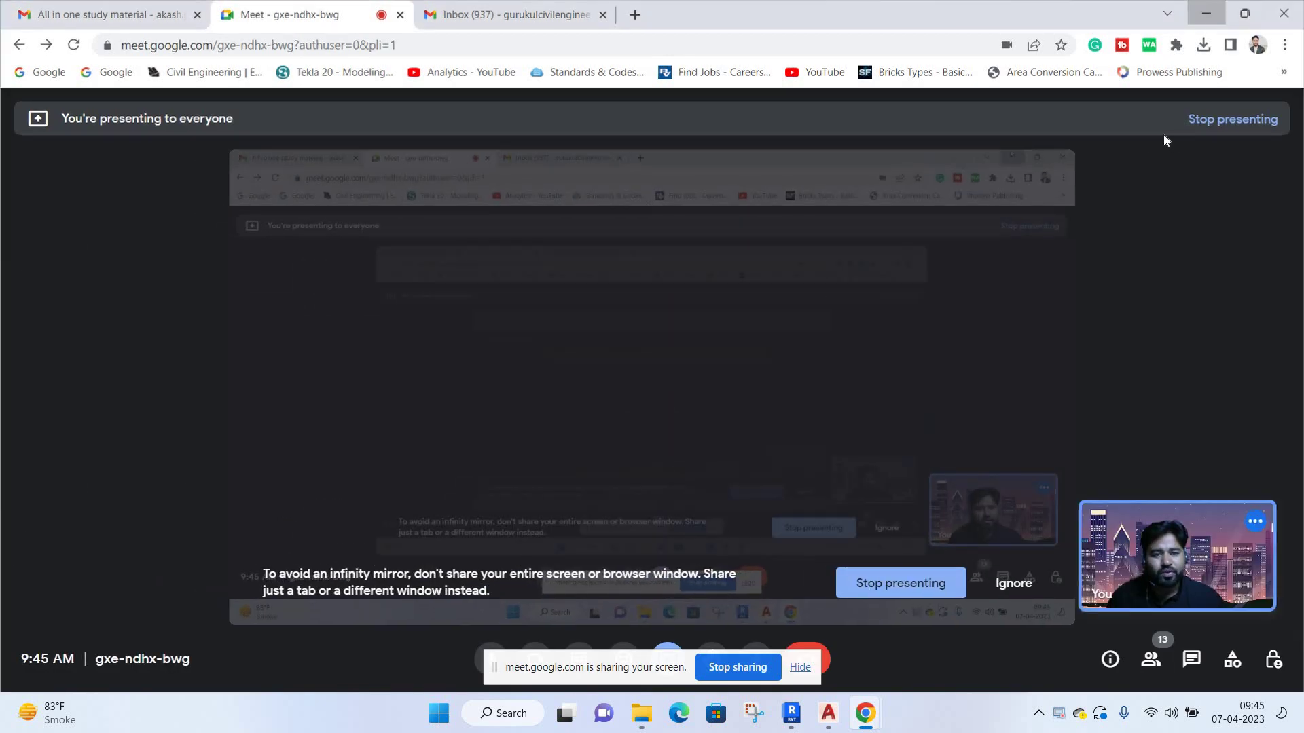
click(1206, 13)
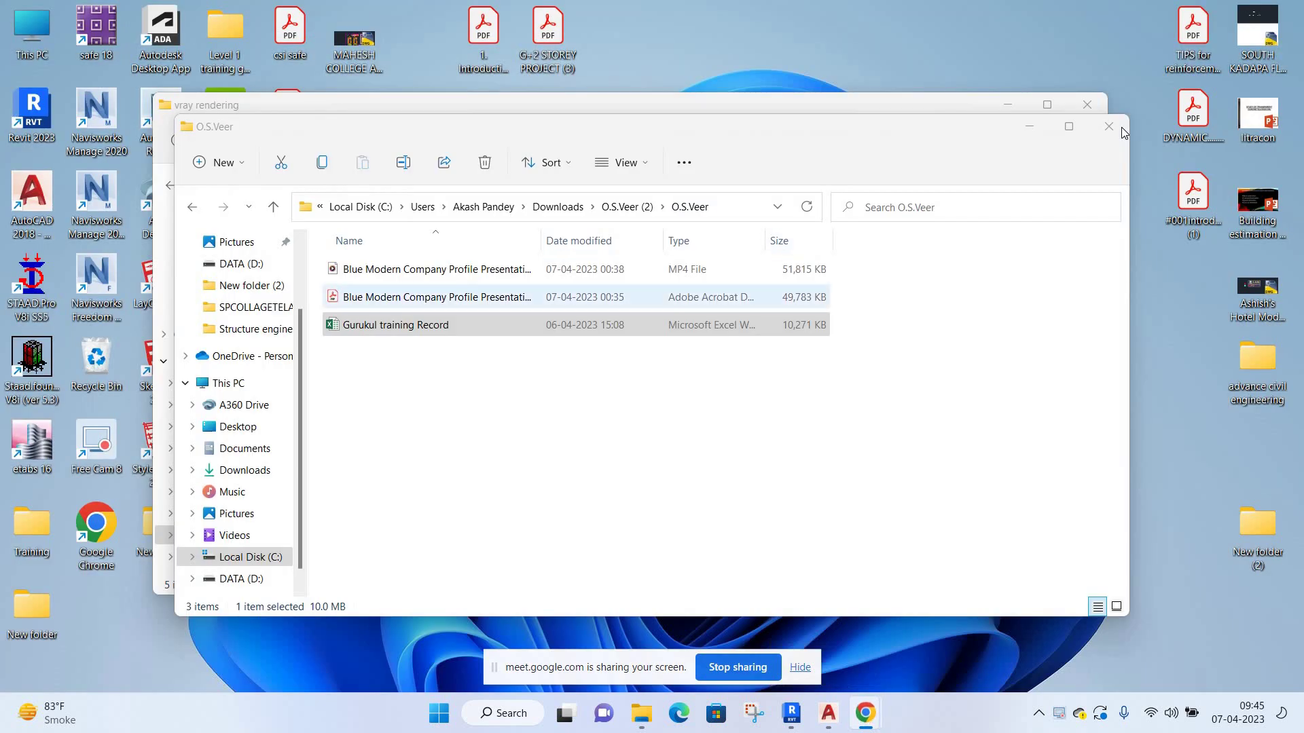
double_click(466, 278)
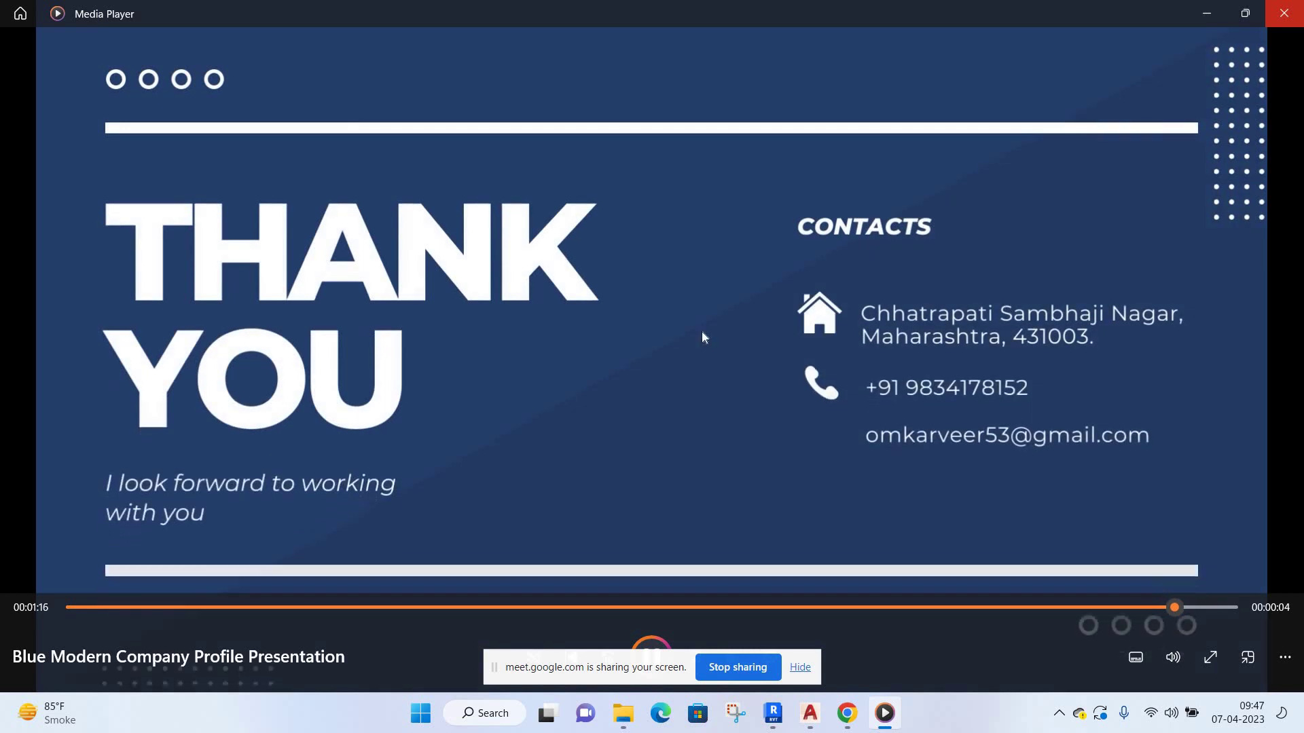
key(alt+F4)
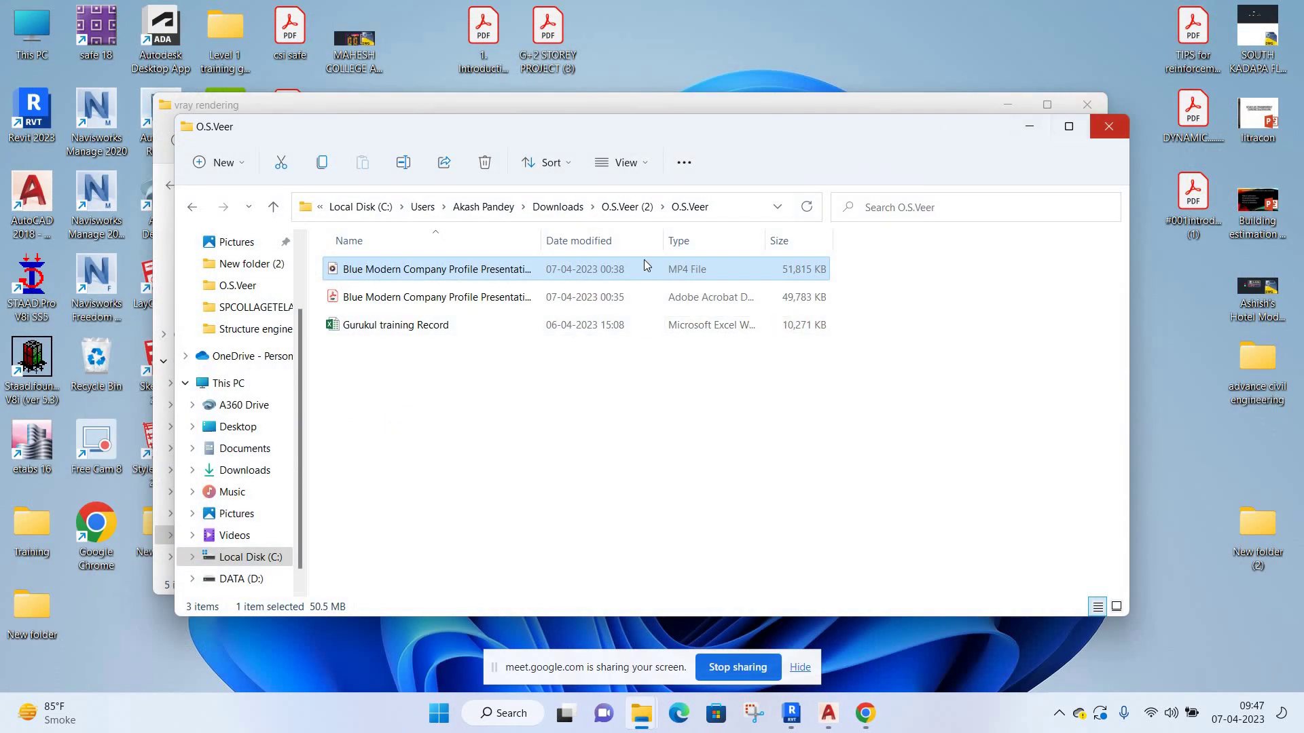
Close the O.S.Veer and vray rendering windows, then open This PC maximized.
click(1108, 127)
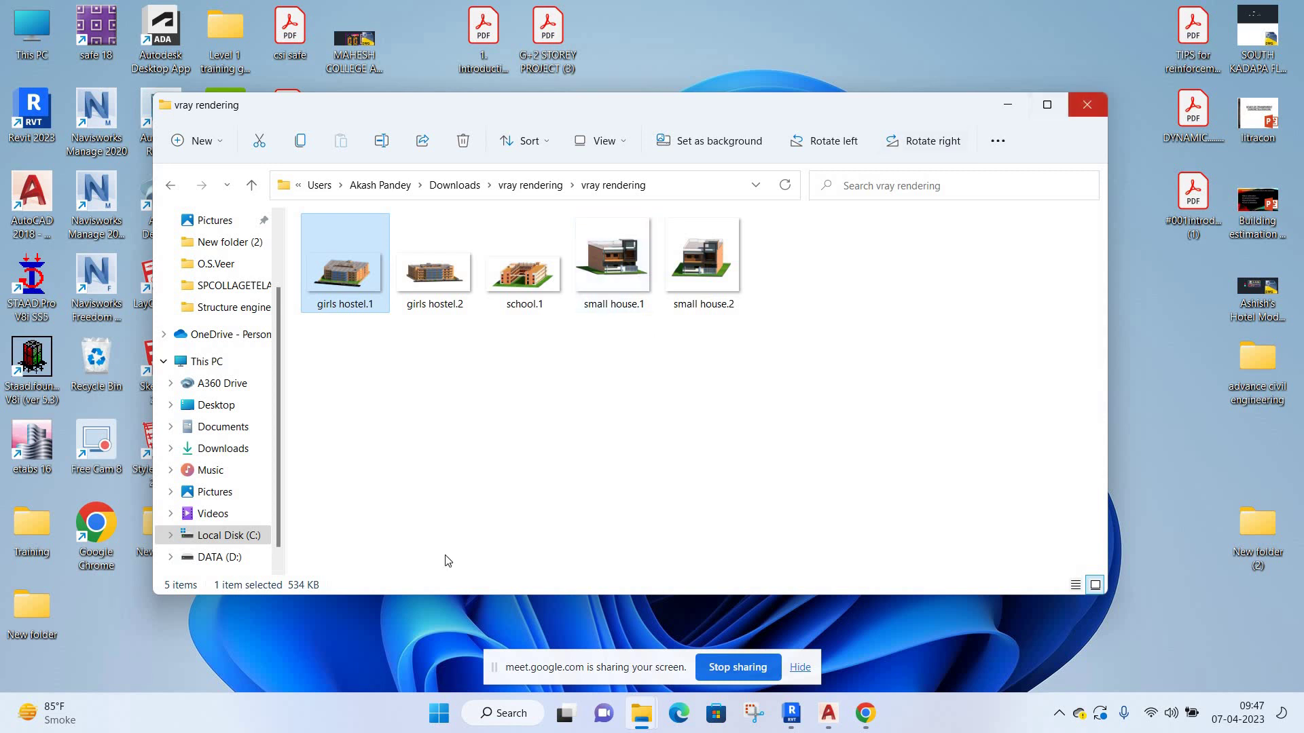
key(alt+F4)
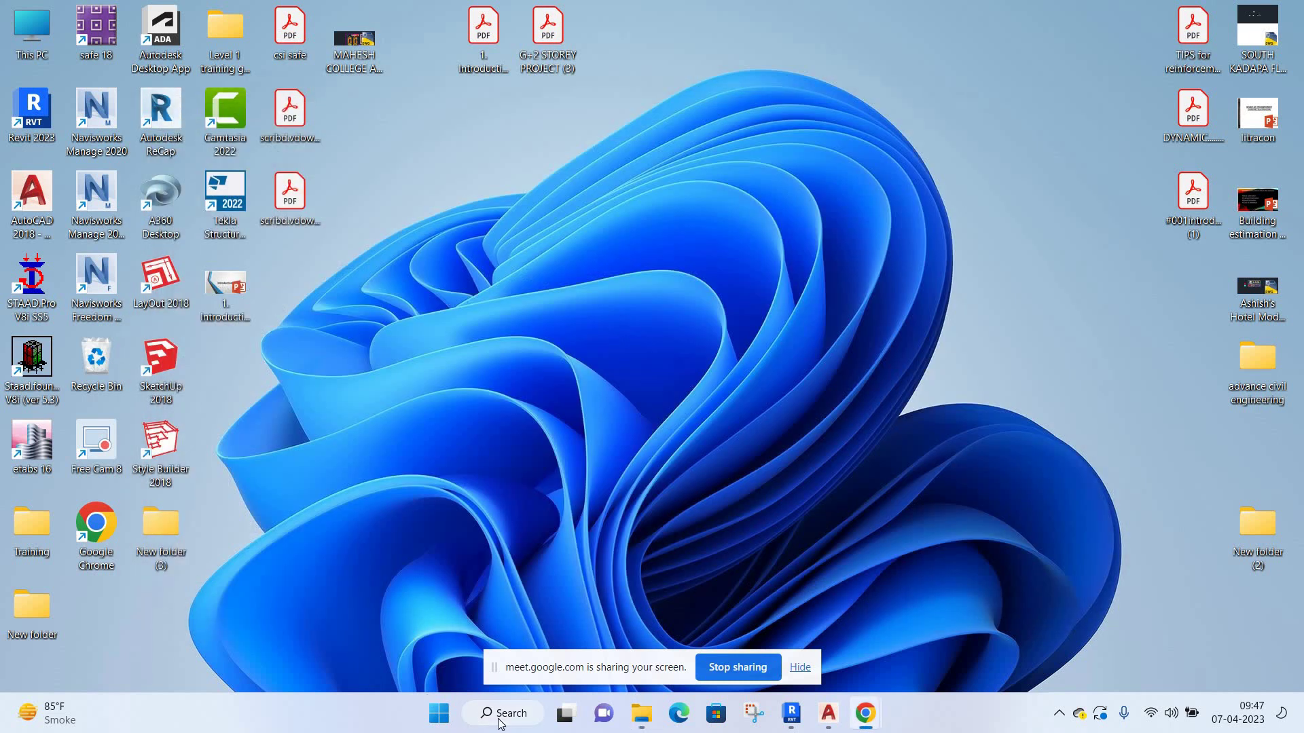
click(499, 713)
text(rc)
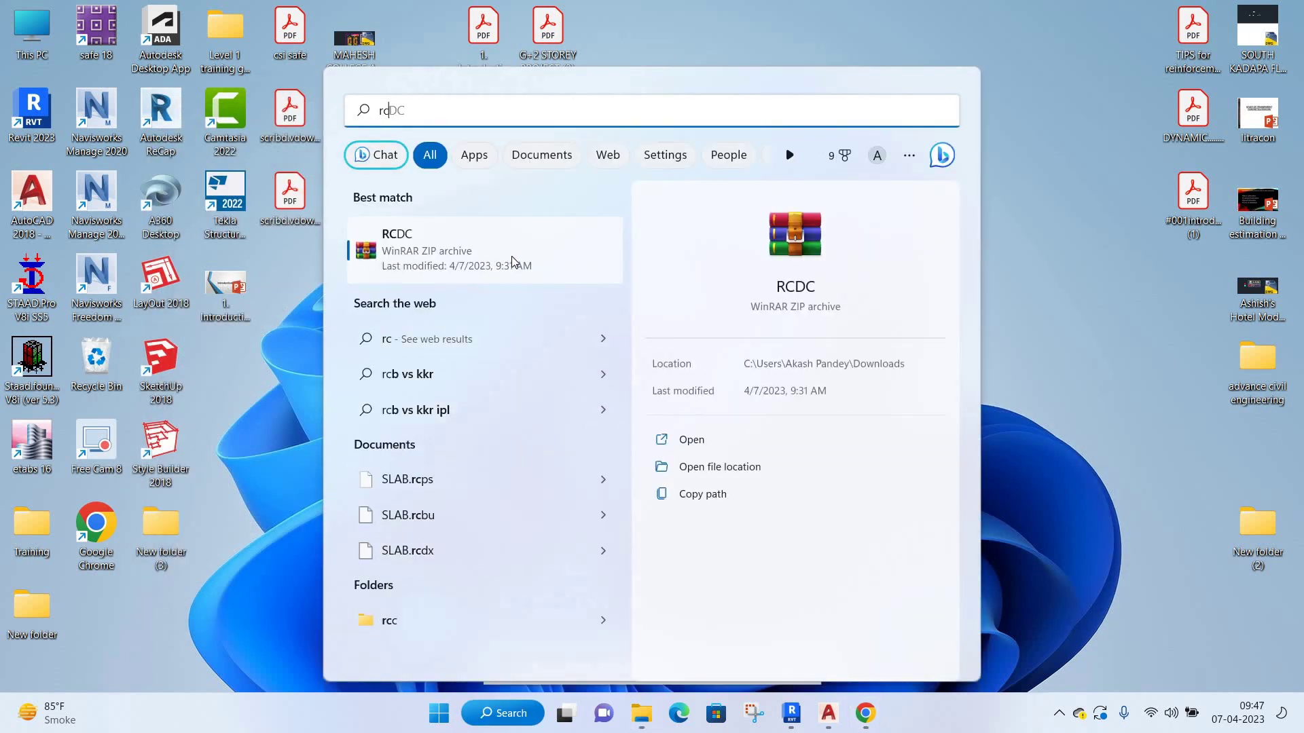
text(d)
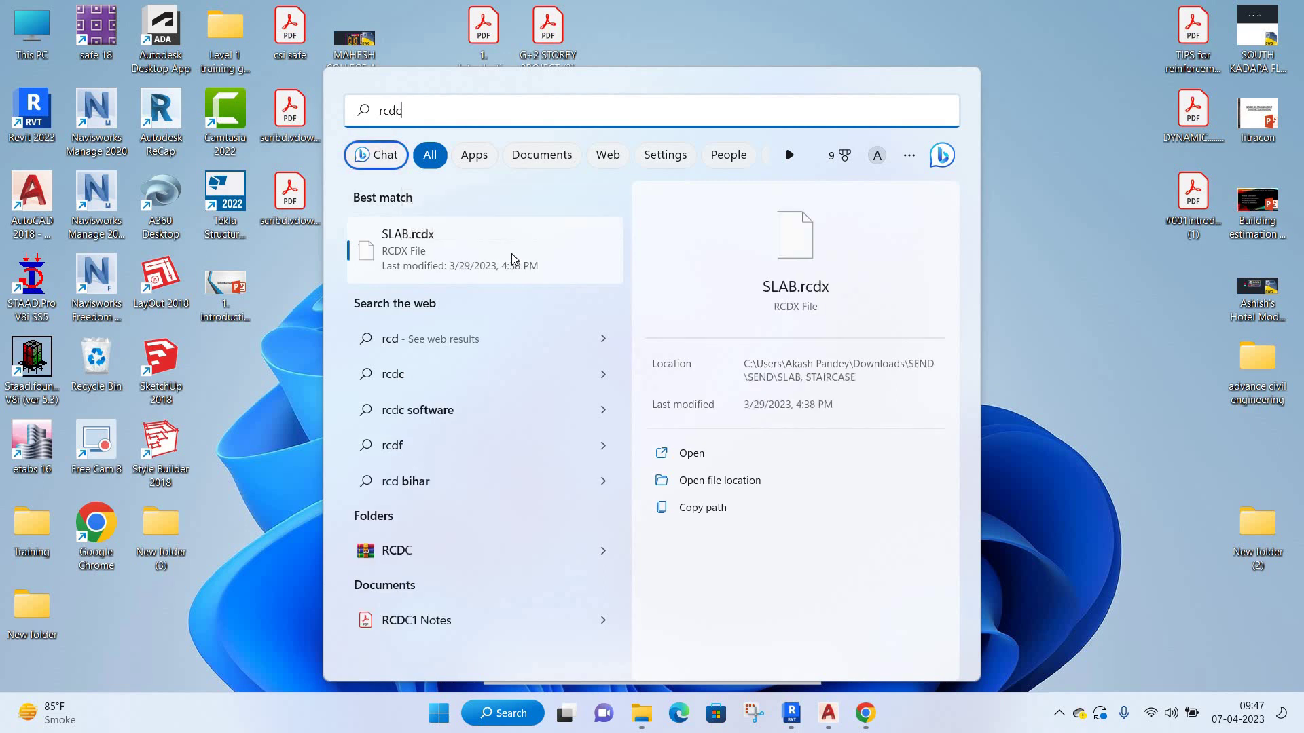
text(c)
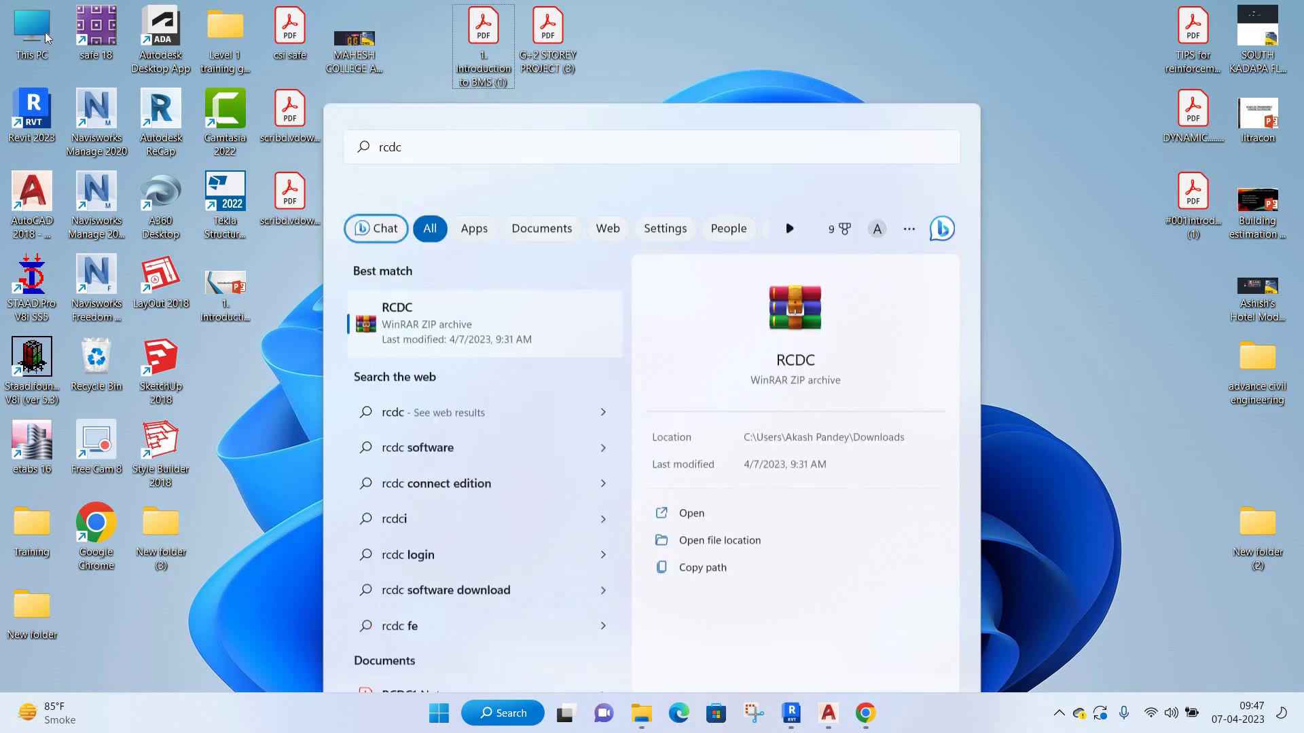
click(45, 31)
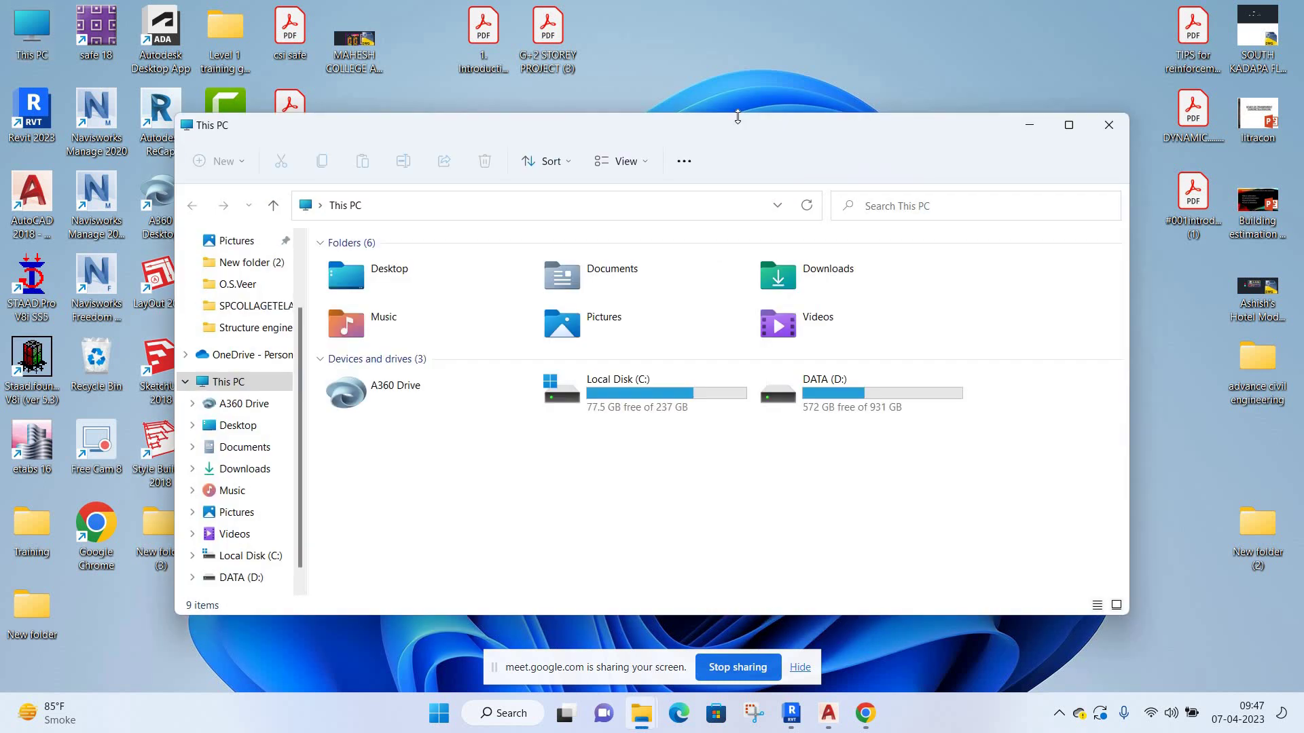
key(super+Up)
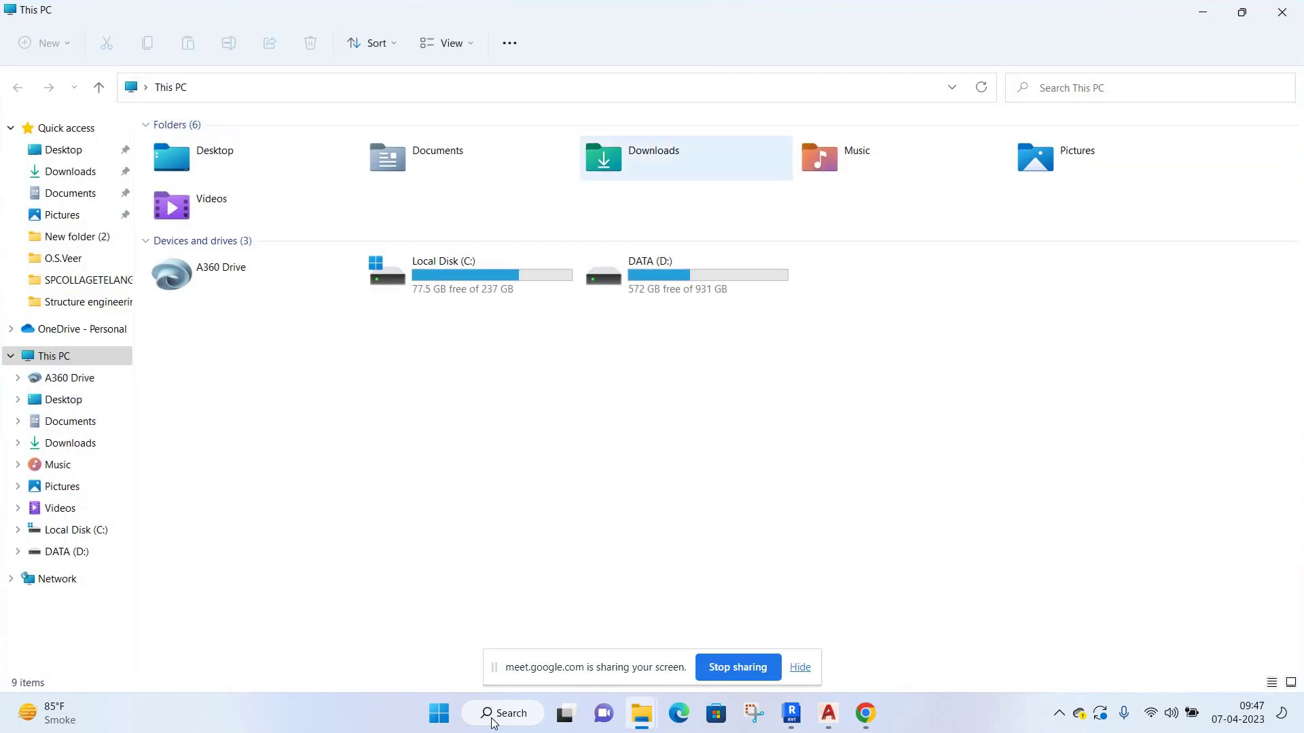
Find Control Panel by searching 'con' and open it.
click(486, 713)
text(c)
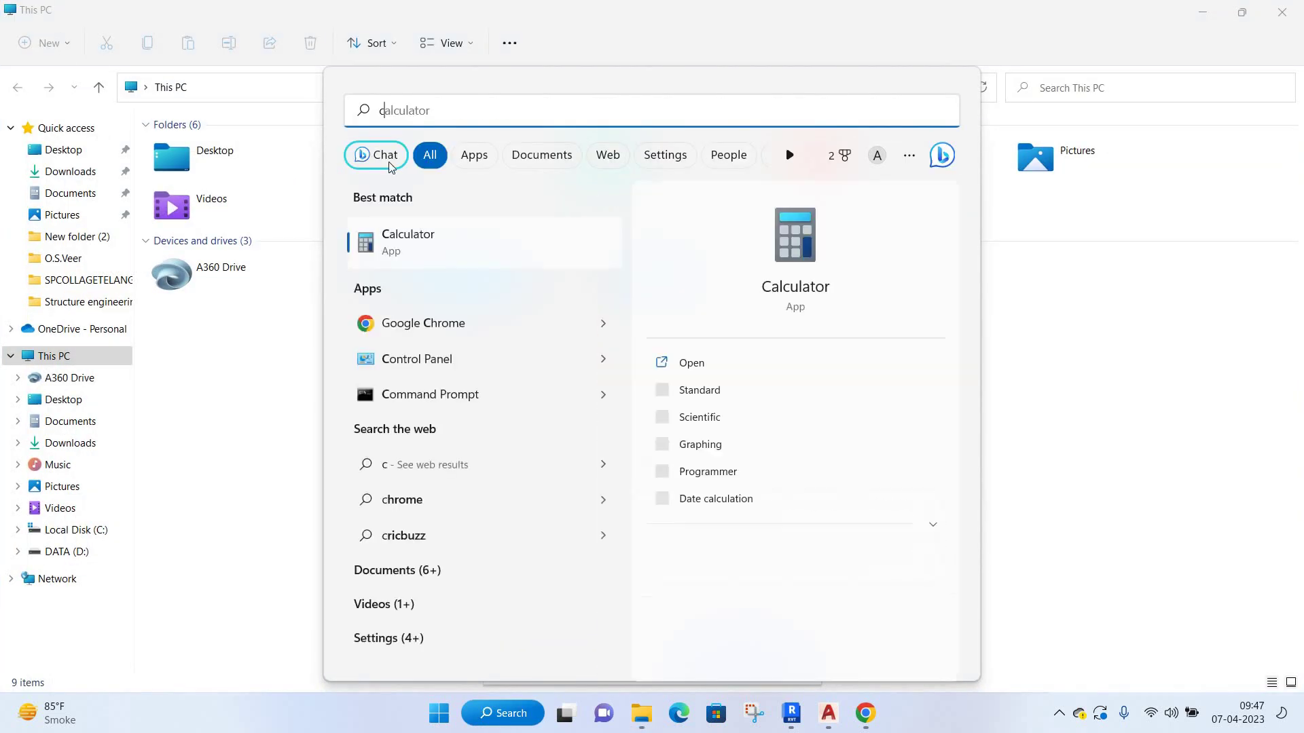
text(on)
click(452, 271)
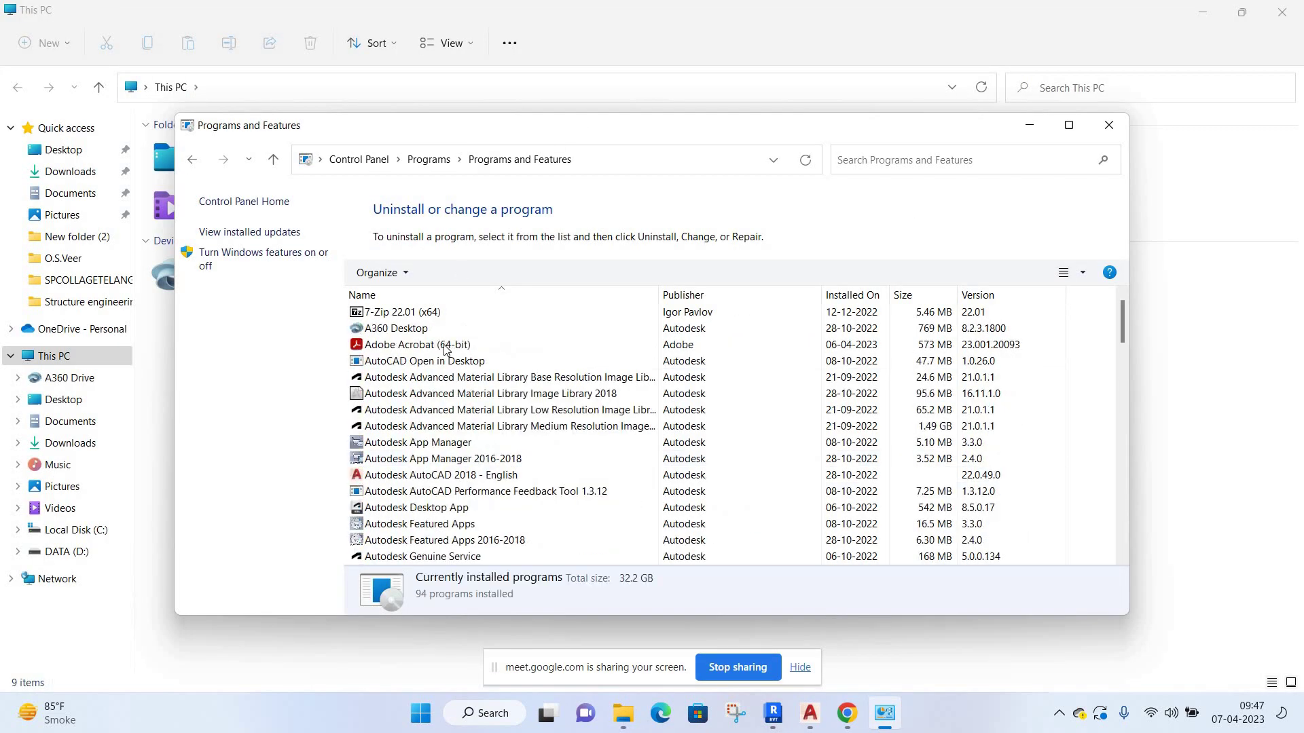
Browse Programs and Features down to PostgreSQL 8.3 and cancel its uninstall menu.
double_click(575, 142)
click(364, 456)
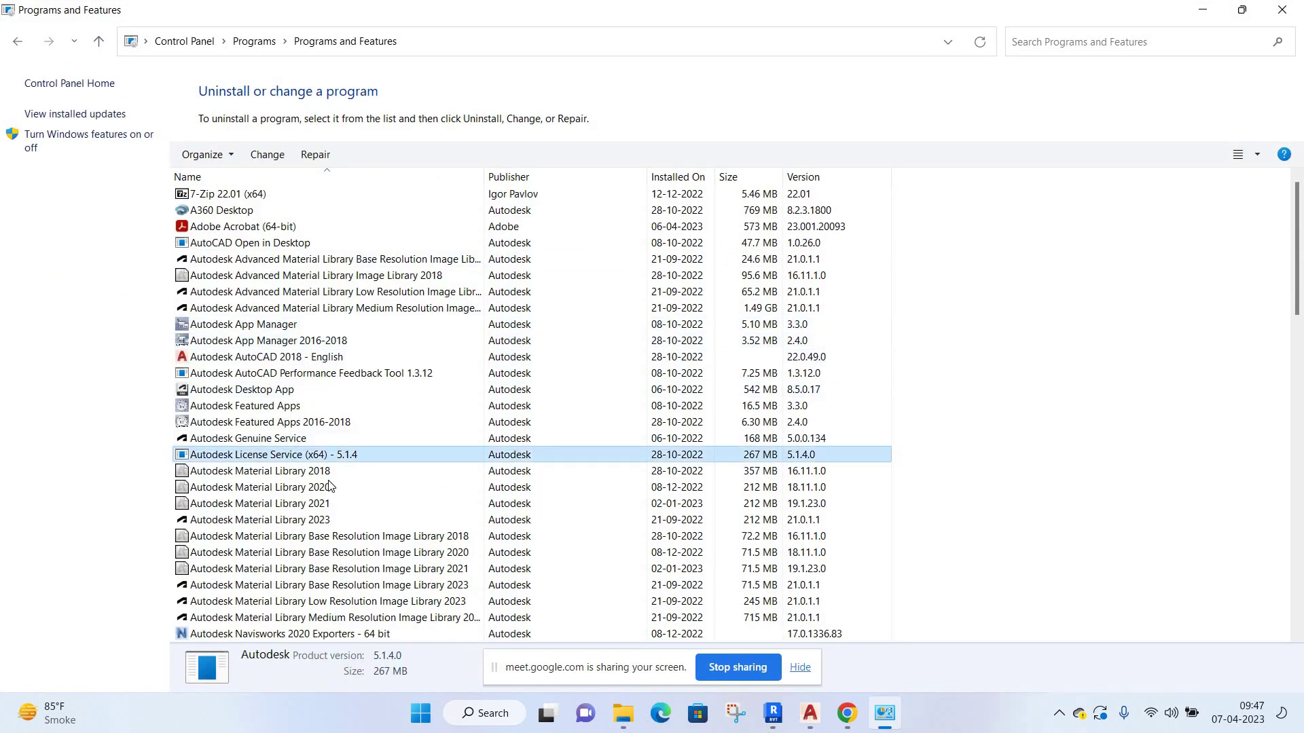
scroll(340, 475, down, 5)
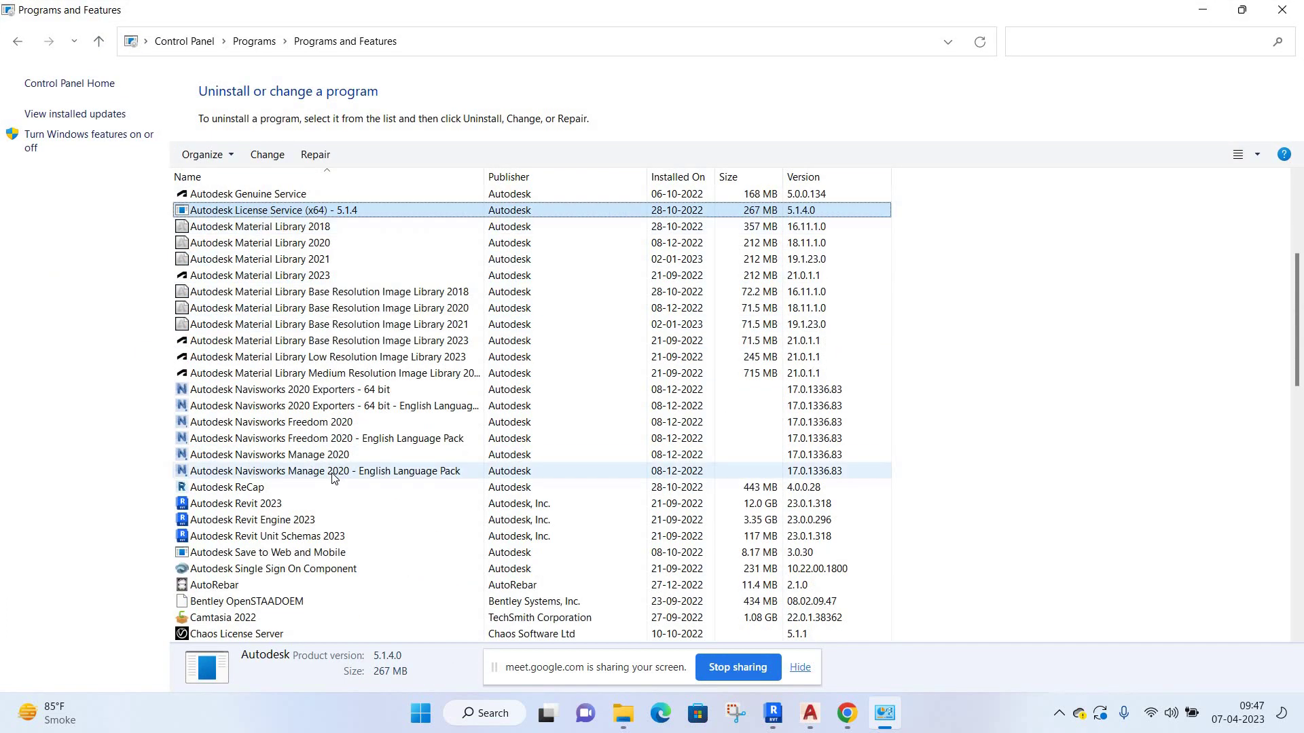
scroll(314, 438, down, 1)
scroll(329, 503, down, 2)
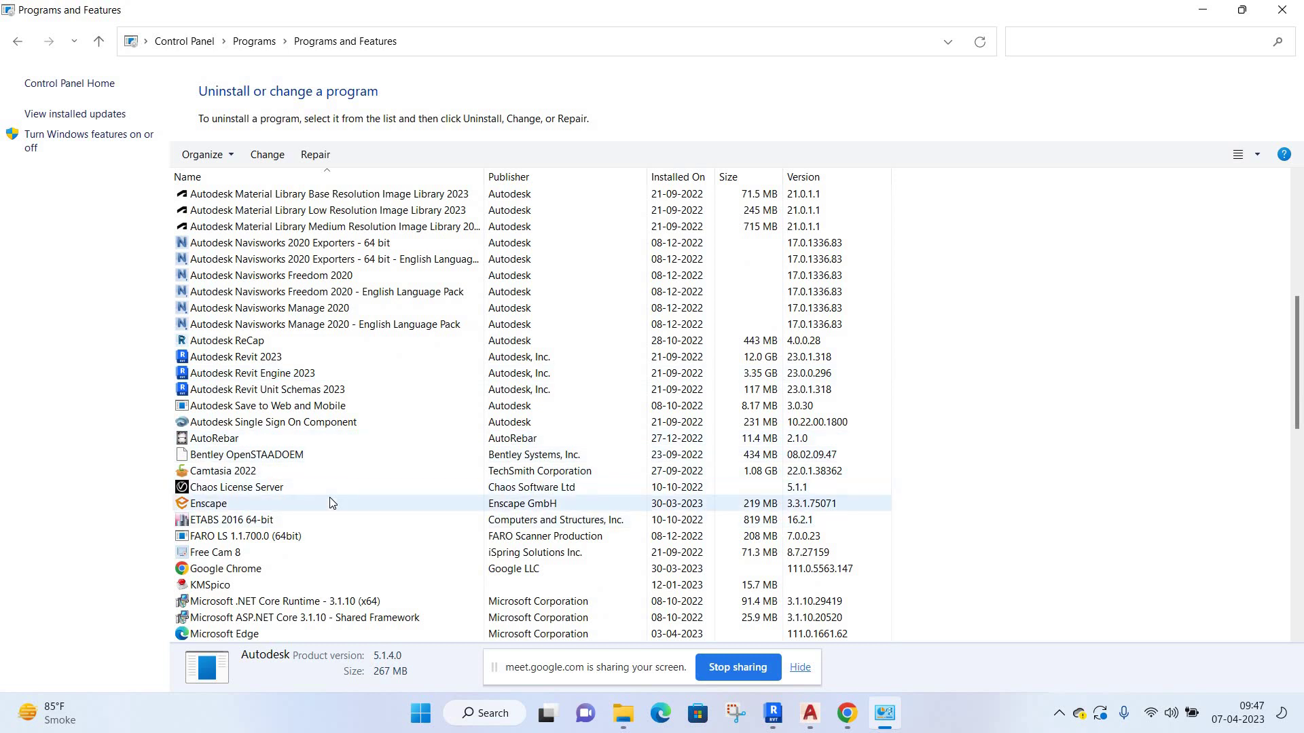
click(329, 506)
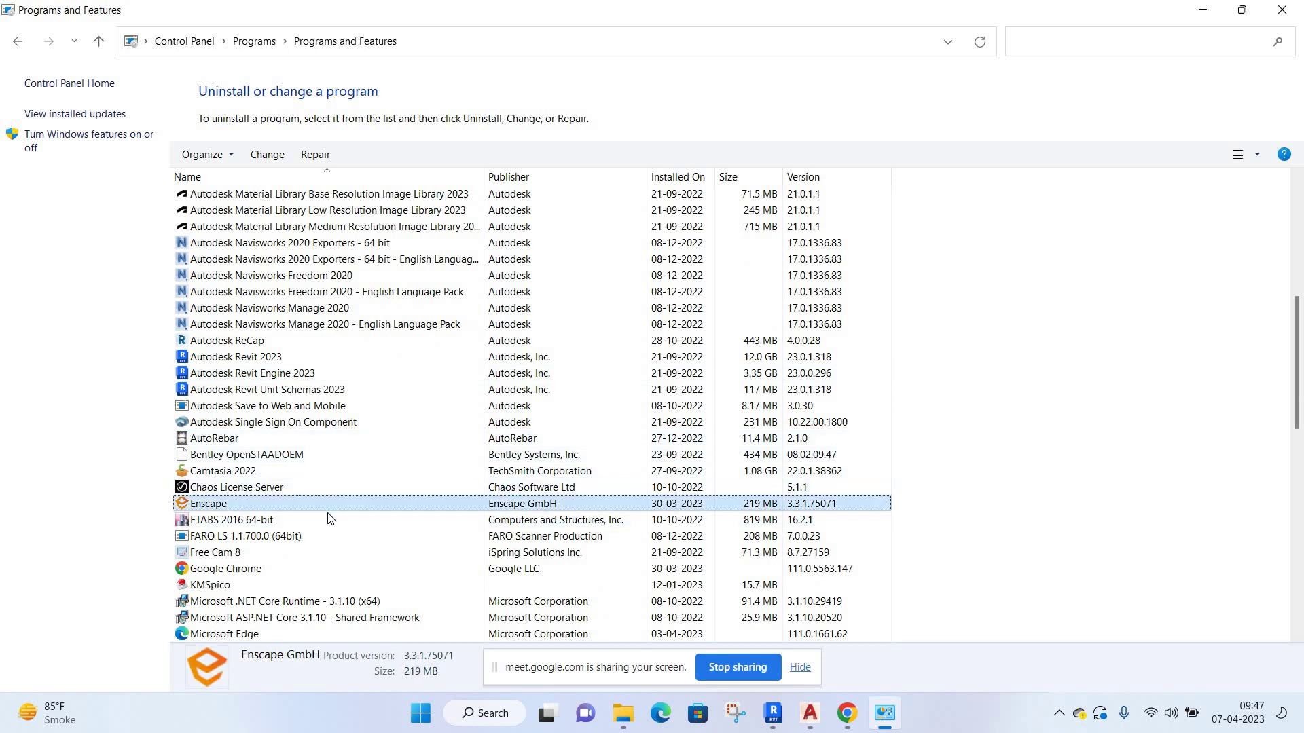
click(333, 459)
key(p)
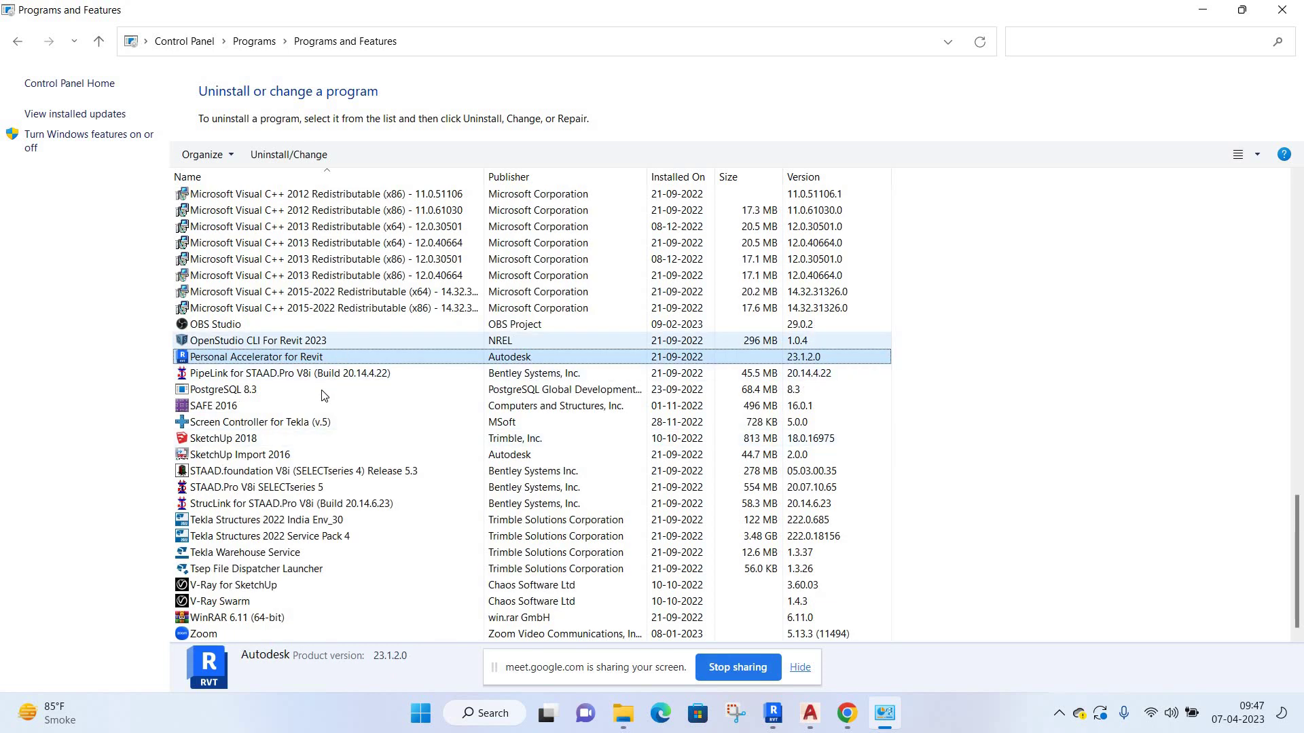
key(p)
key(p)
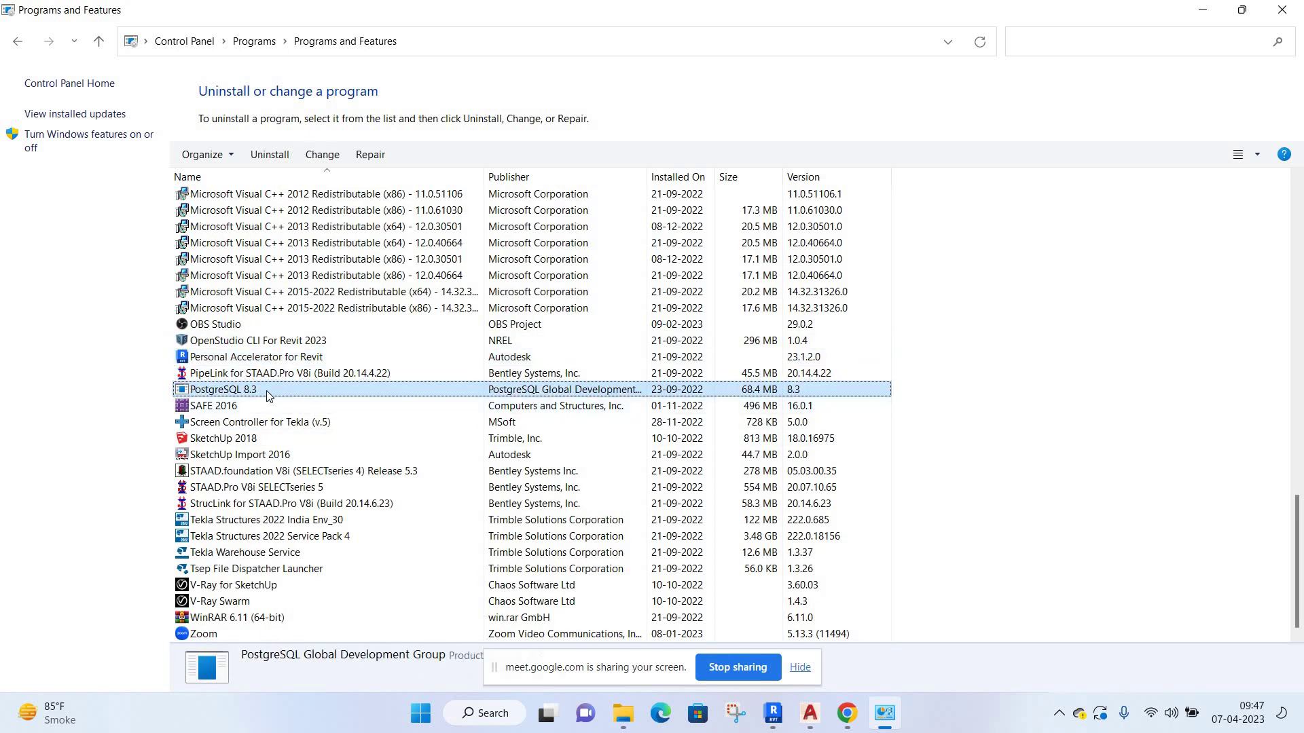
right_click(303, 406)
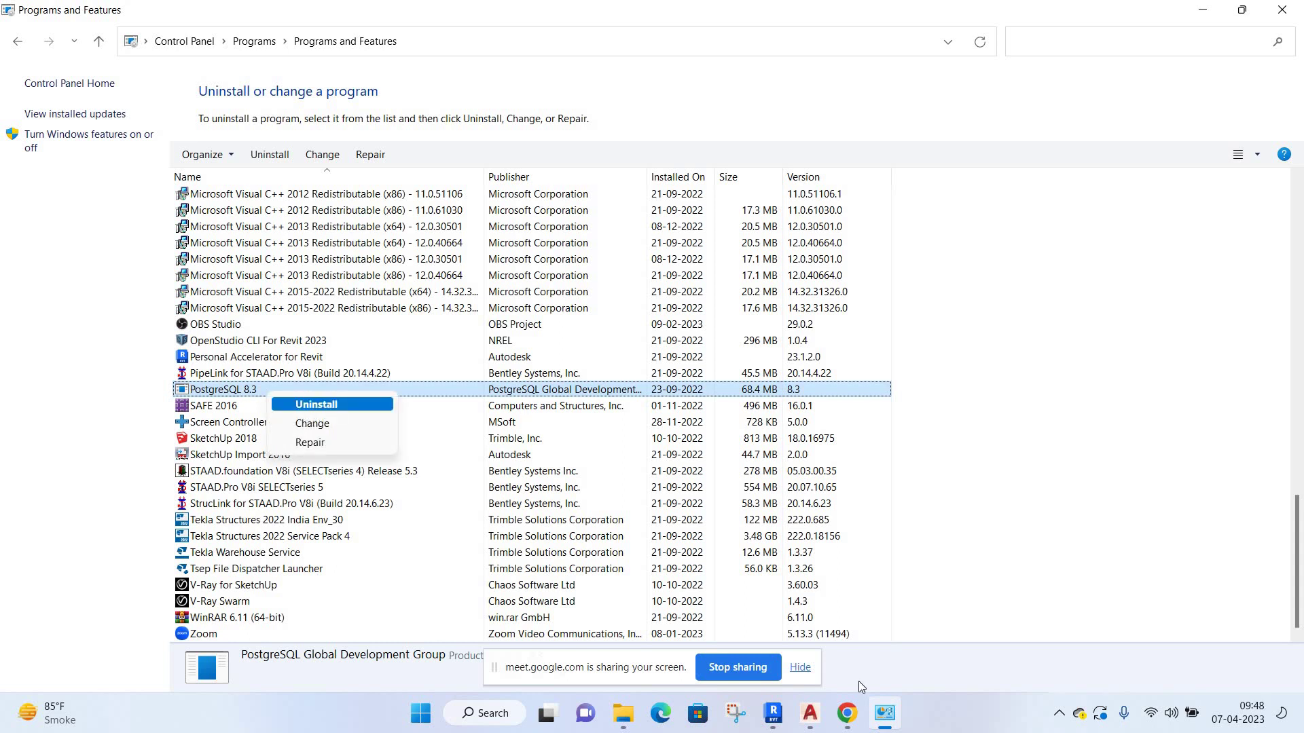
click(844, 715)
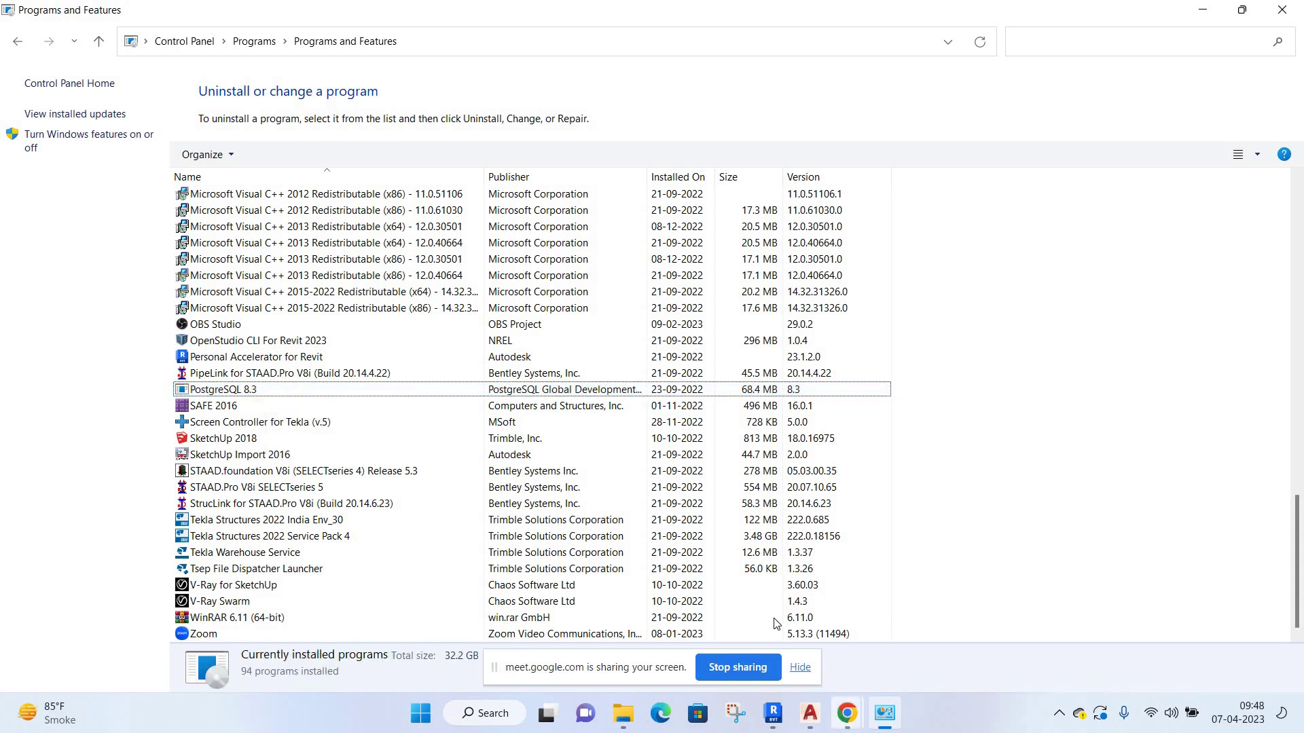
Admit the first waiting participant into the Meet call, then return to the programs list.
mouse_move(846, 713)
click(795, 567)
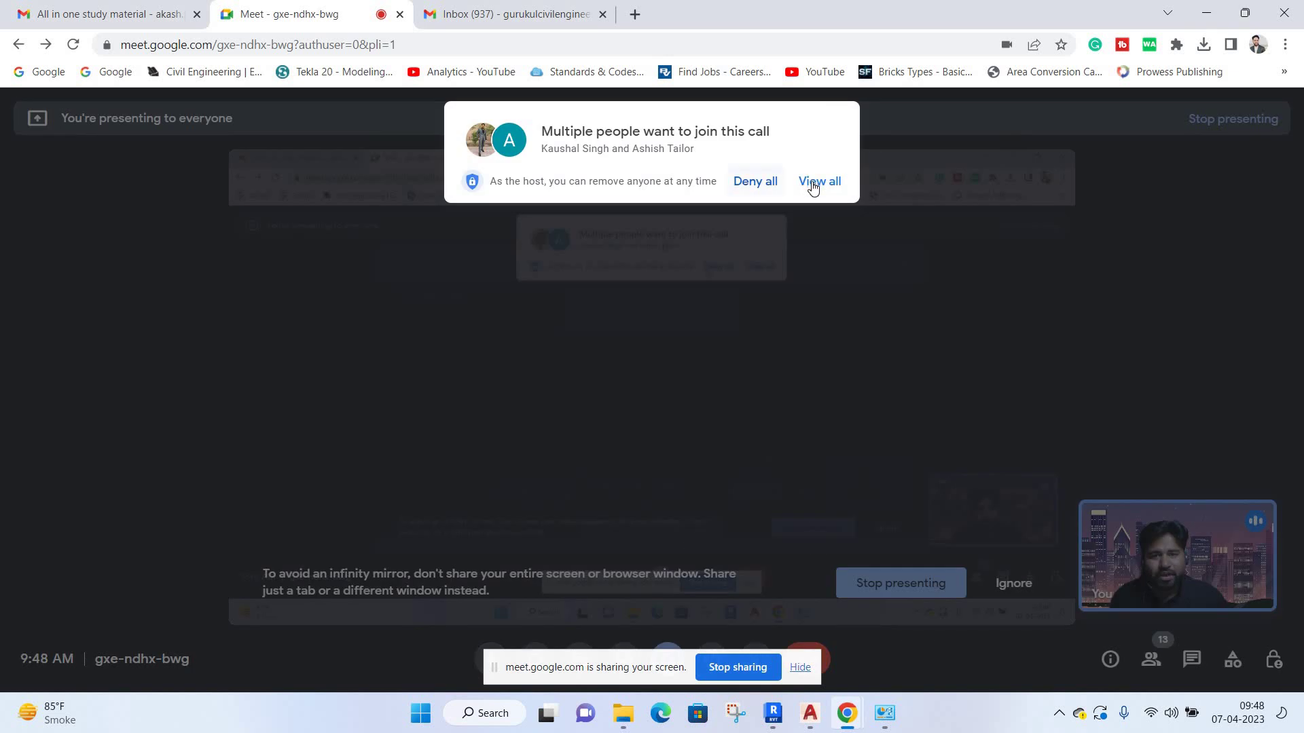
click(820, 183)
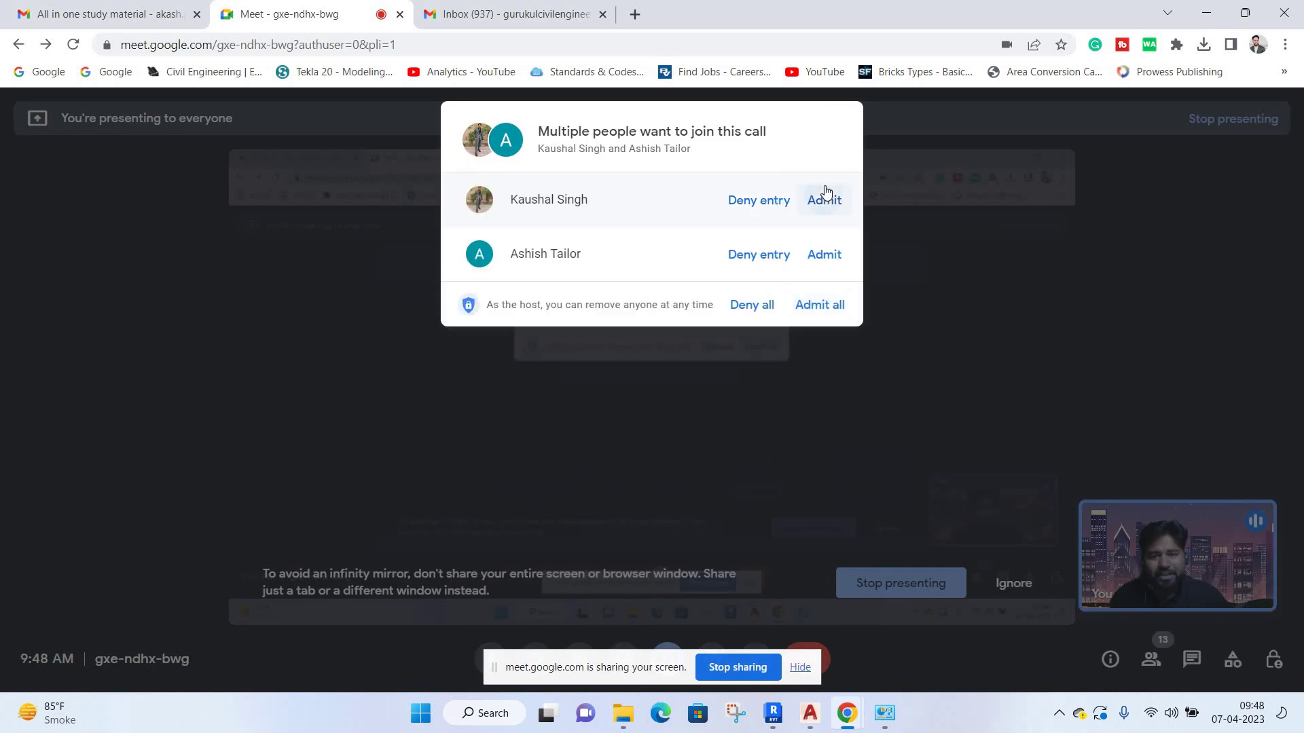
click(824, 198)
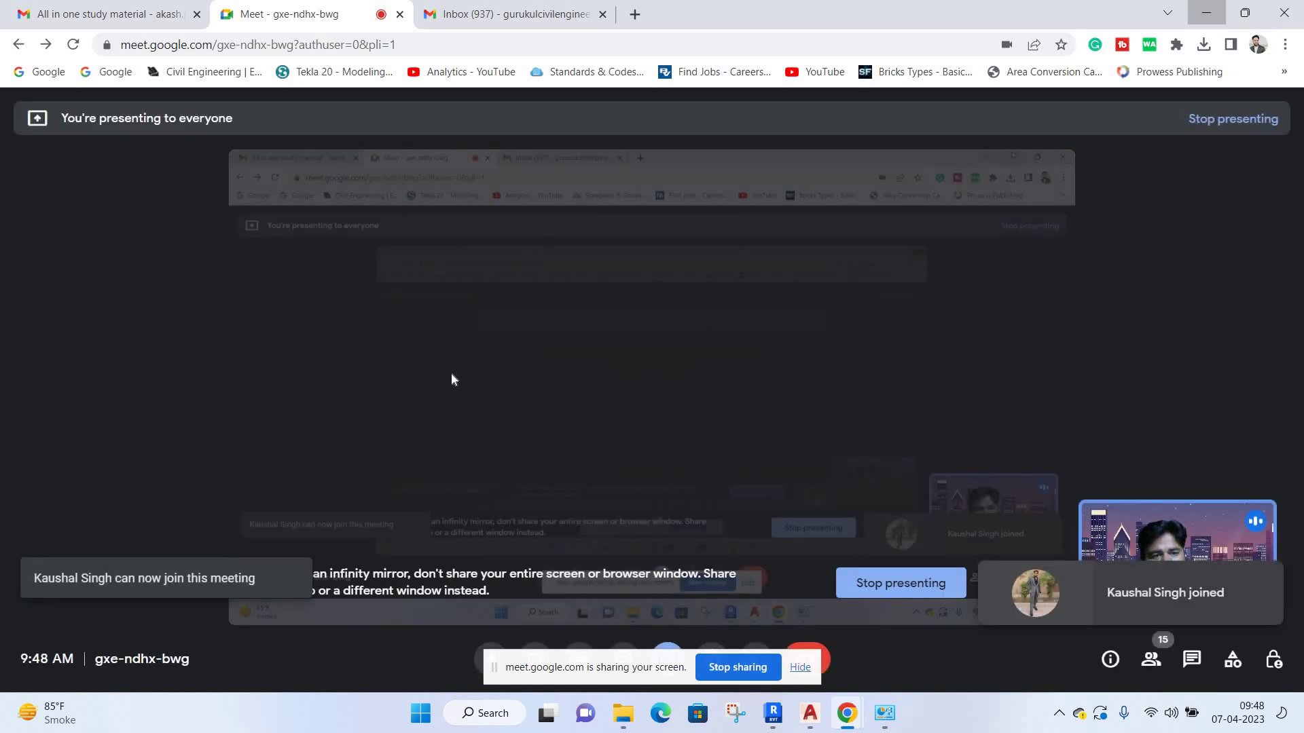
key(alt+Tab)
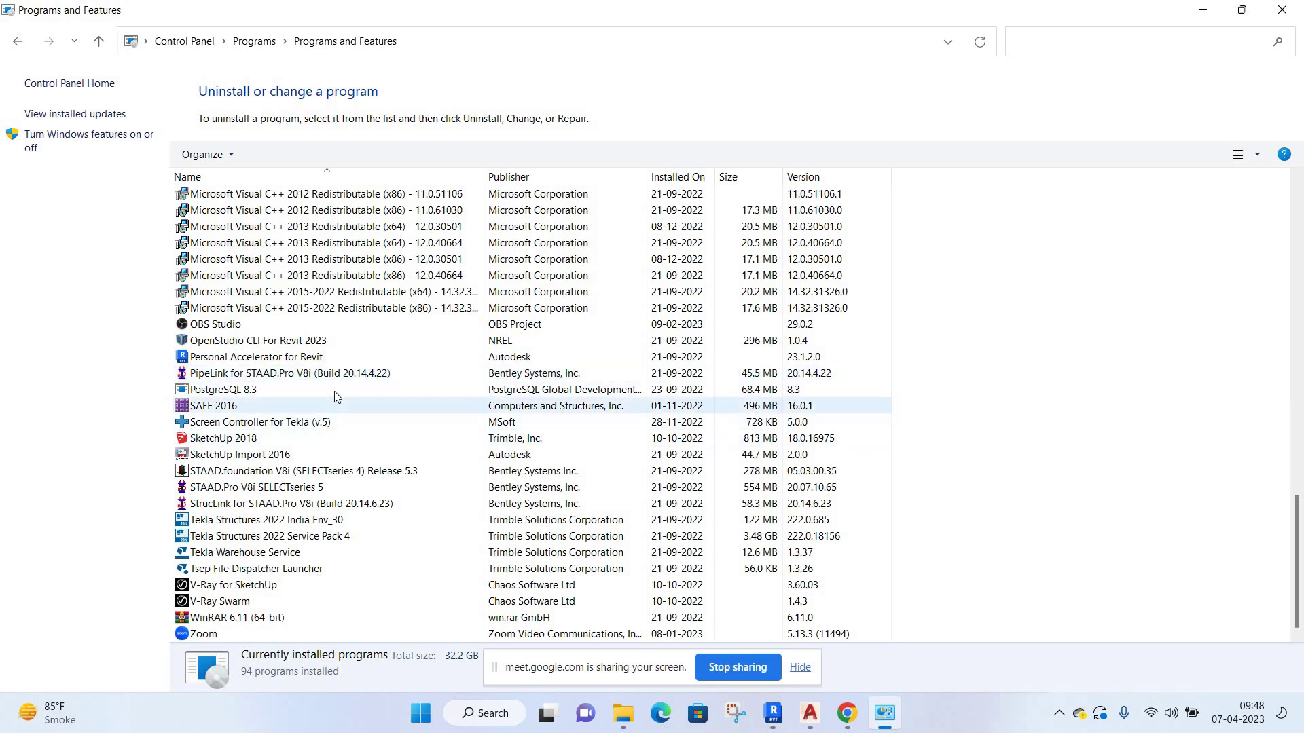
Try uninstalling PostgreSQL 8.3 and dismiss the resulting registry error.
right_click(334, 392)
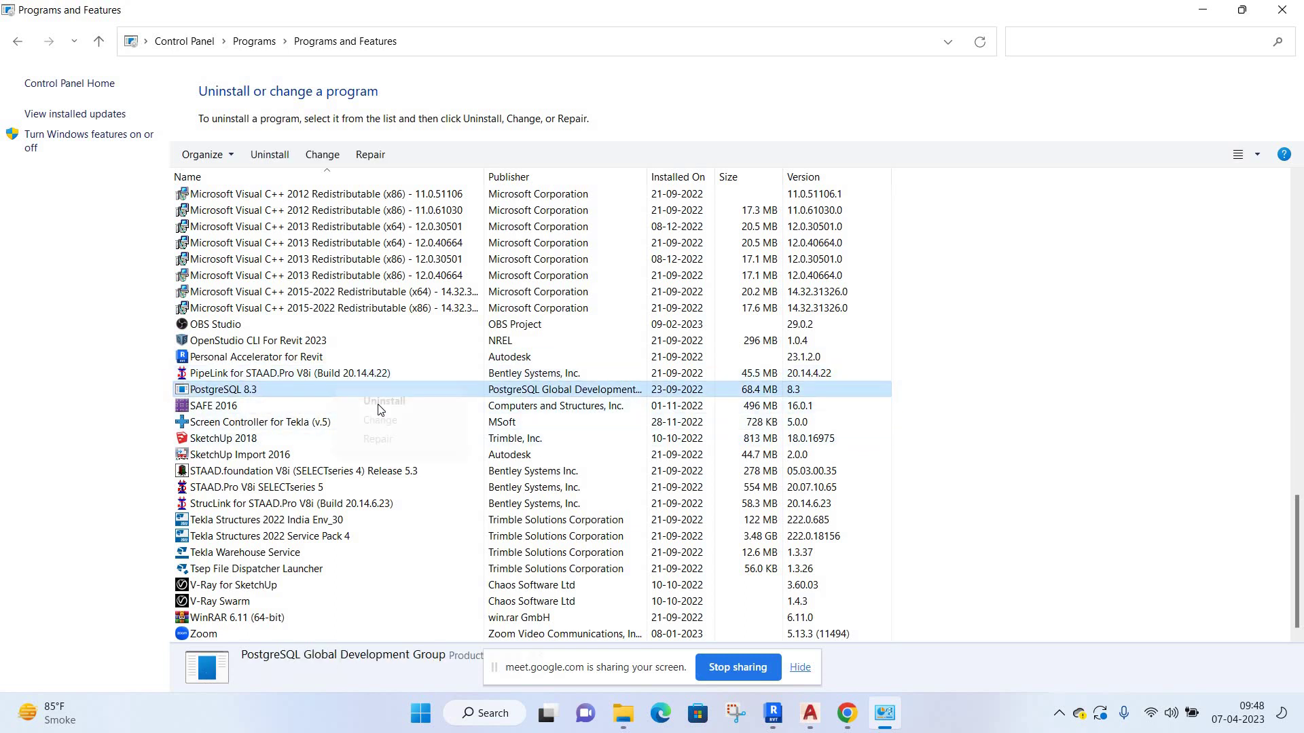
key(Return)
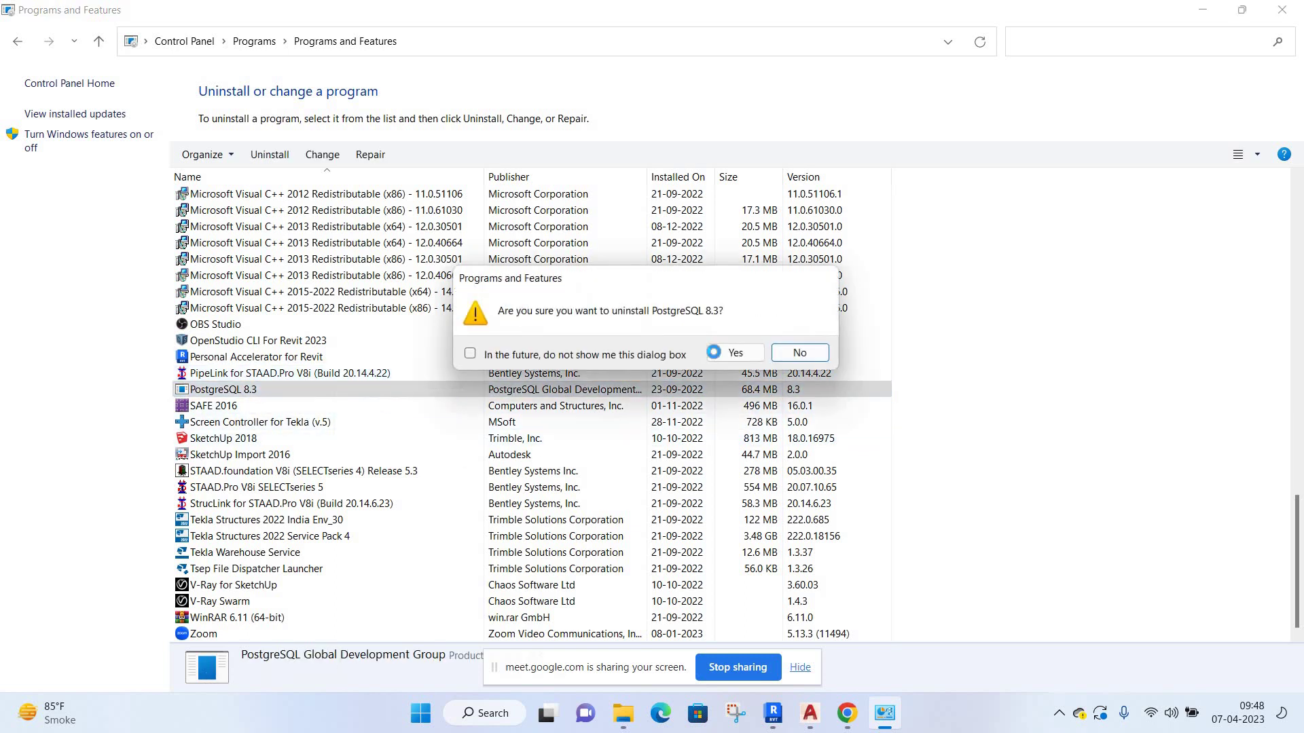
key(Return)
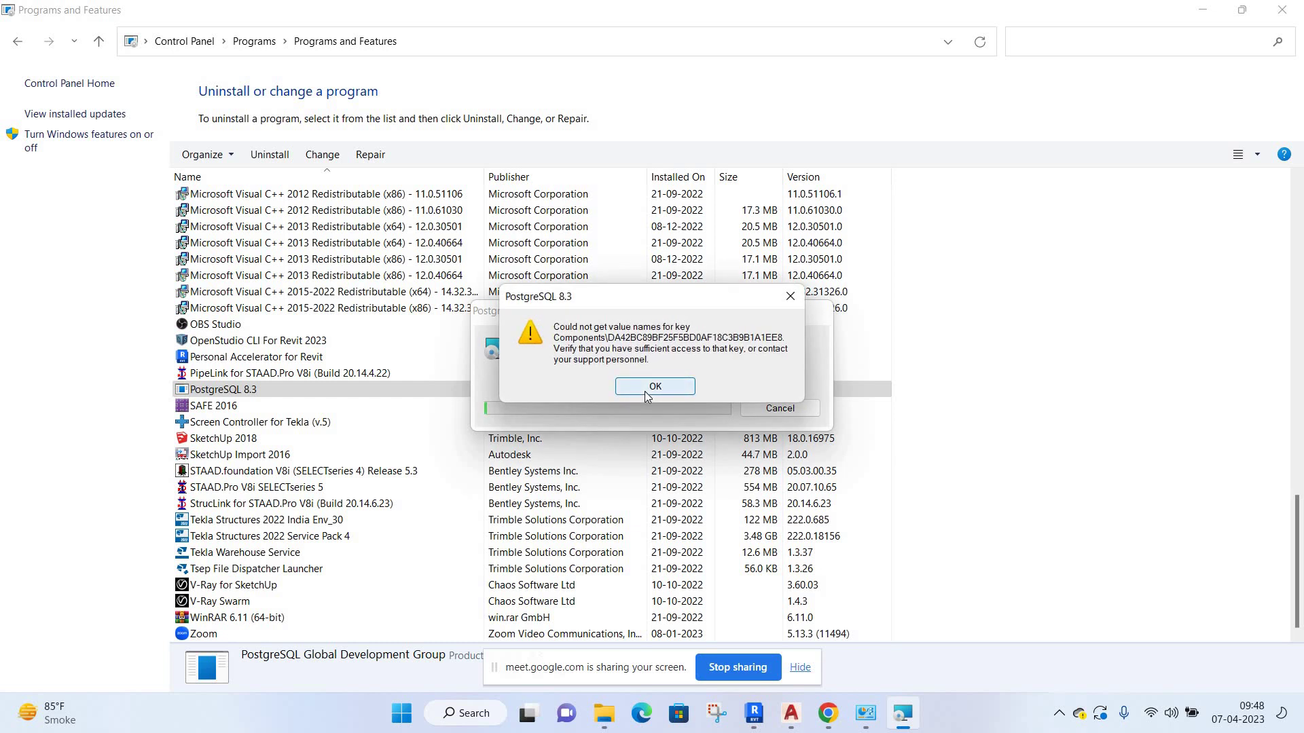
click(645, 391)
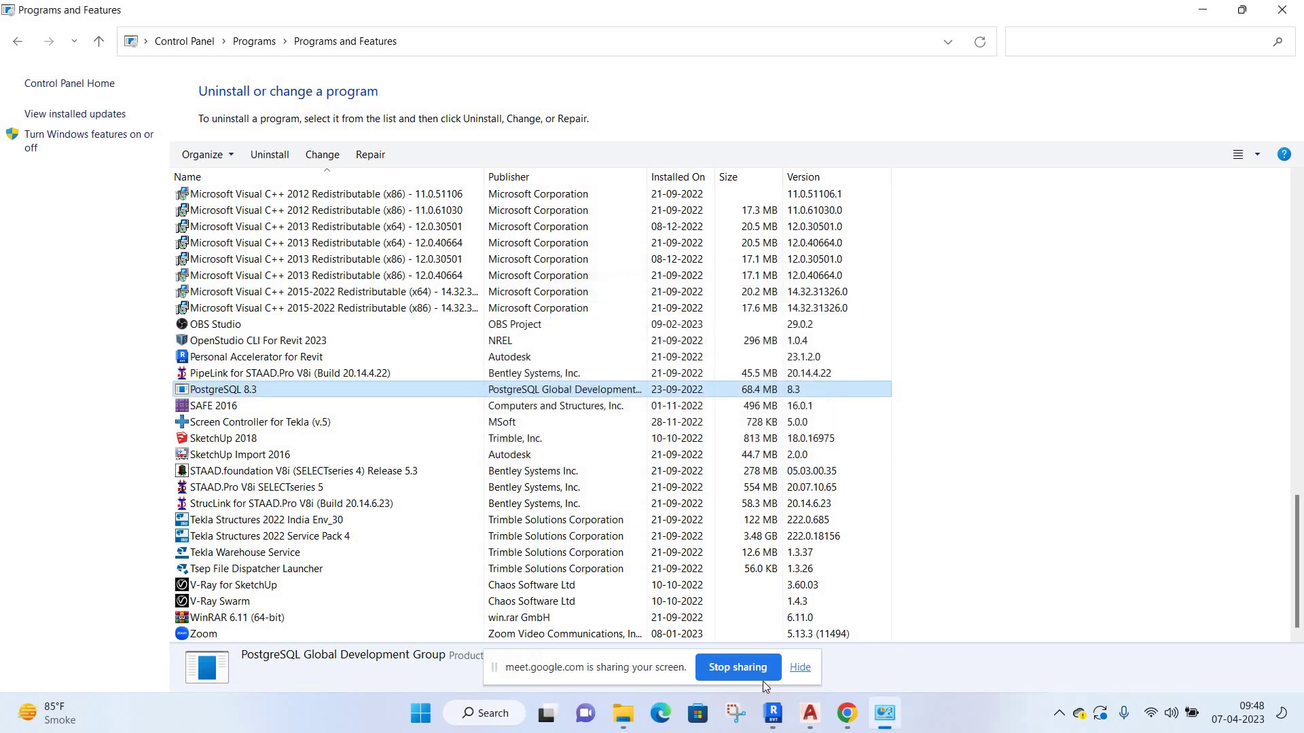
Close AutoCAD without saving the drawing.
click(773, 713)
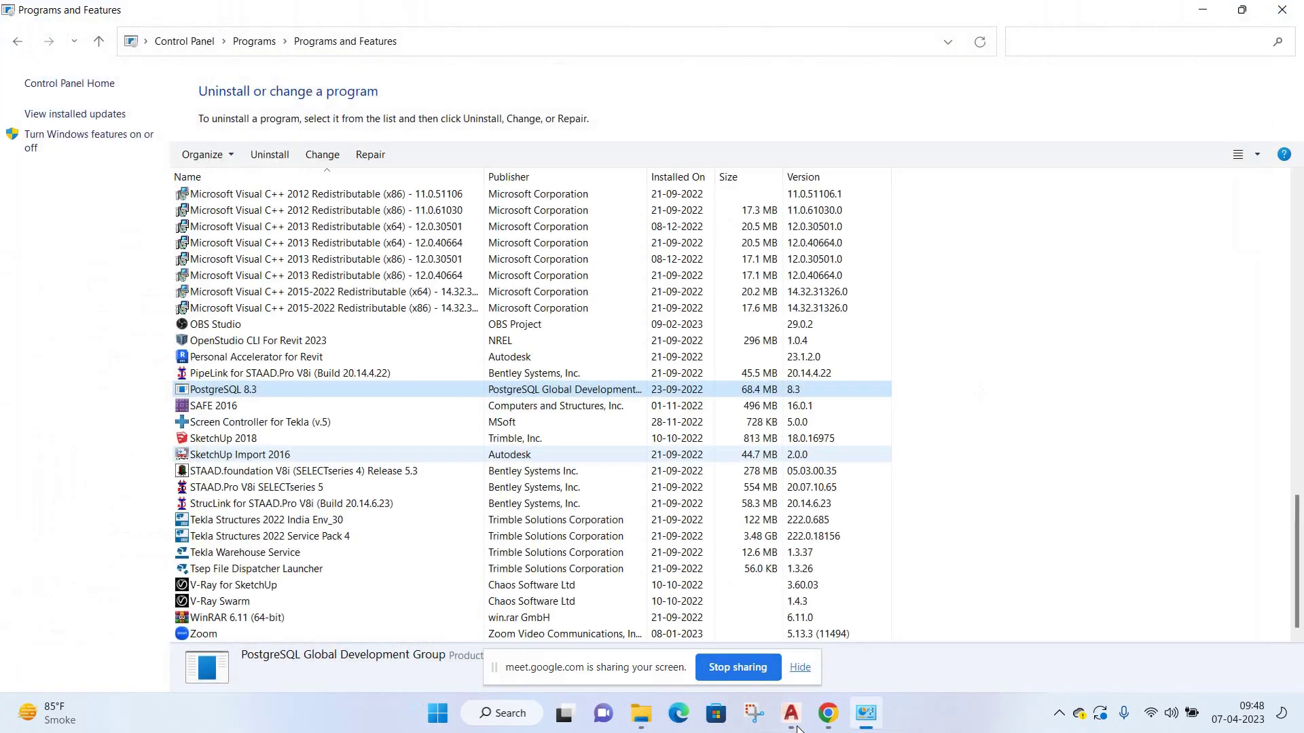
click(791, 713)
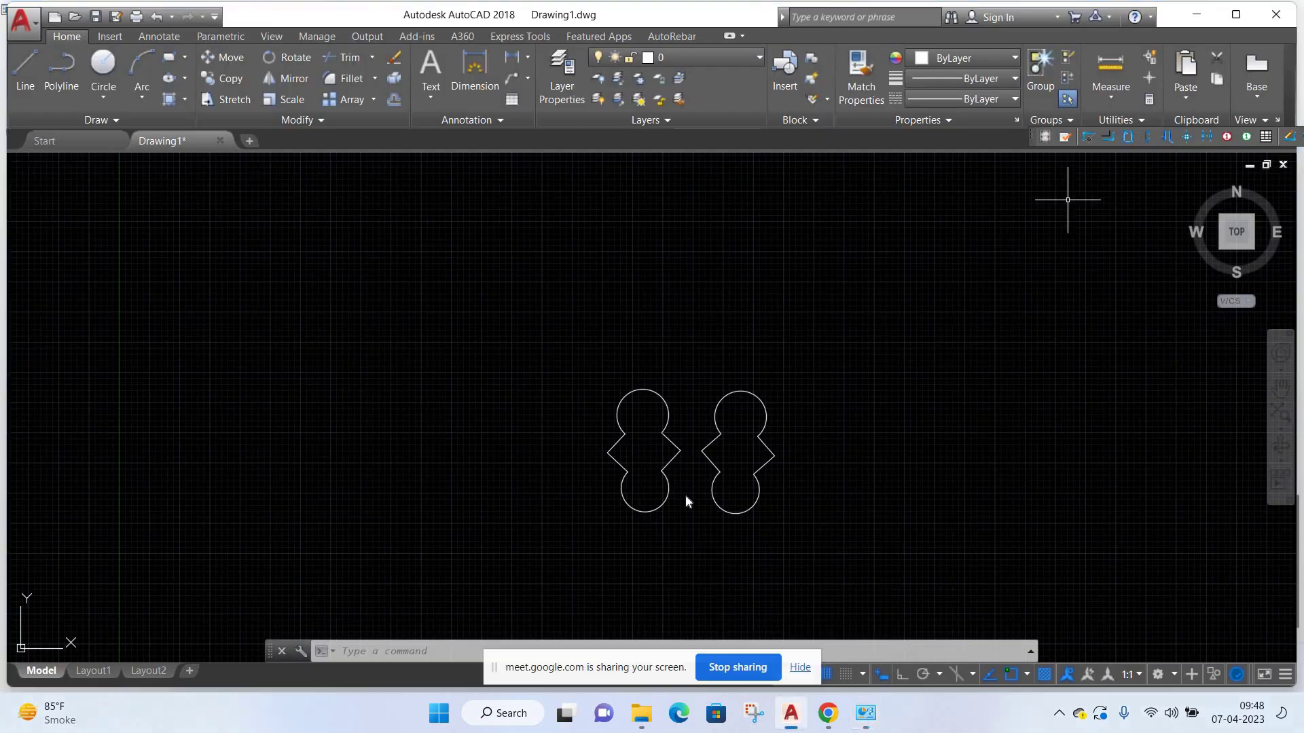
click(1276, 15)
click(654, 392)
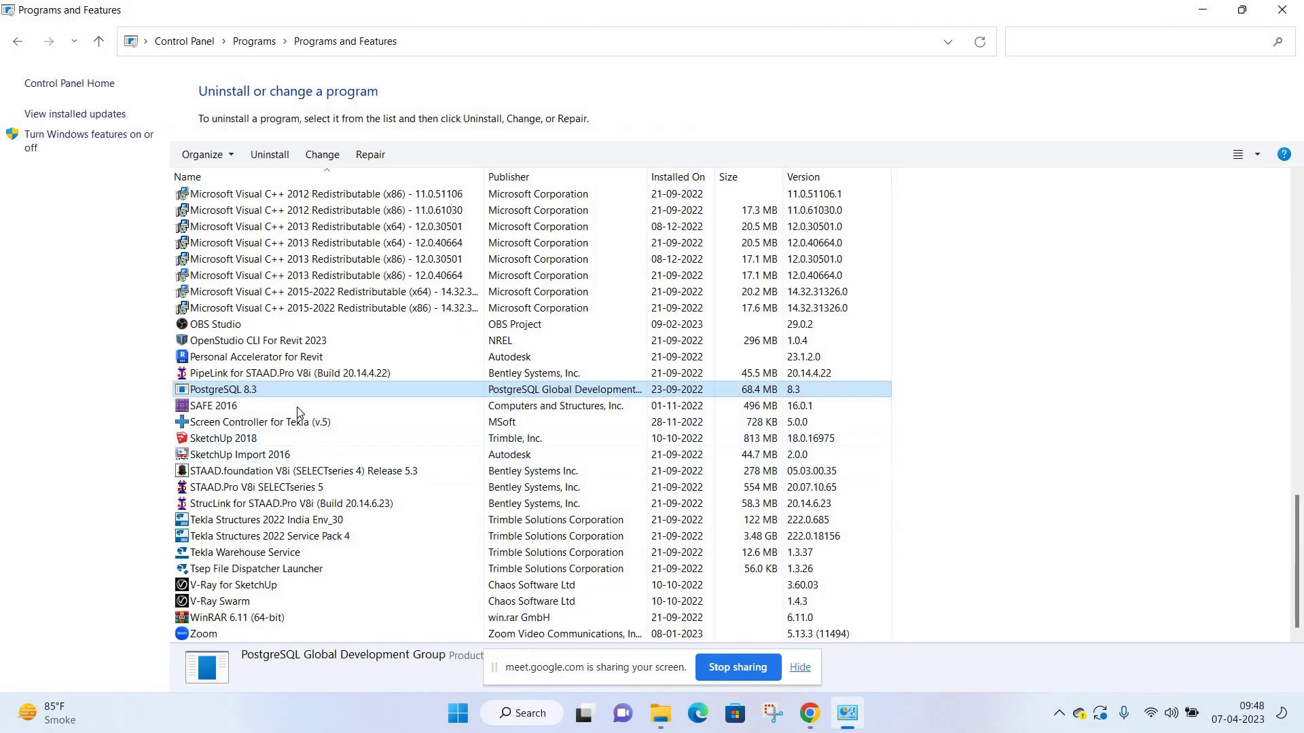
Retry the PostgreSQL 8.3 uninstall, dismiss the error, and close Programs and Features.
right_click(271, 394)
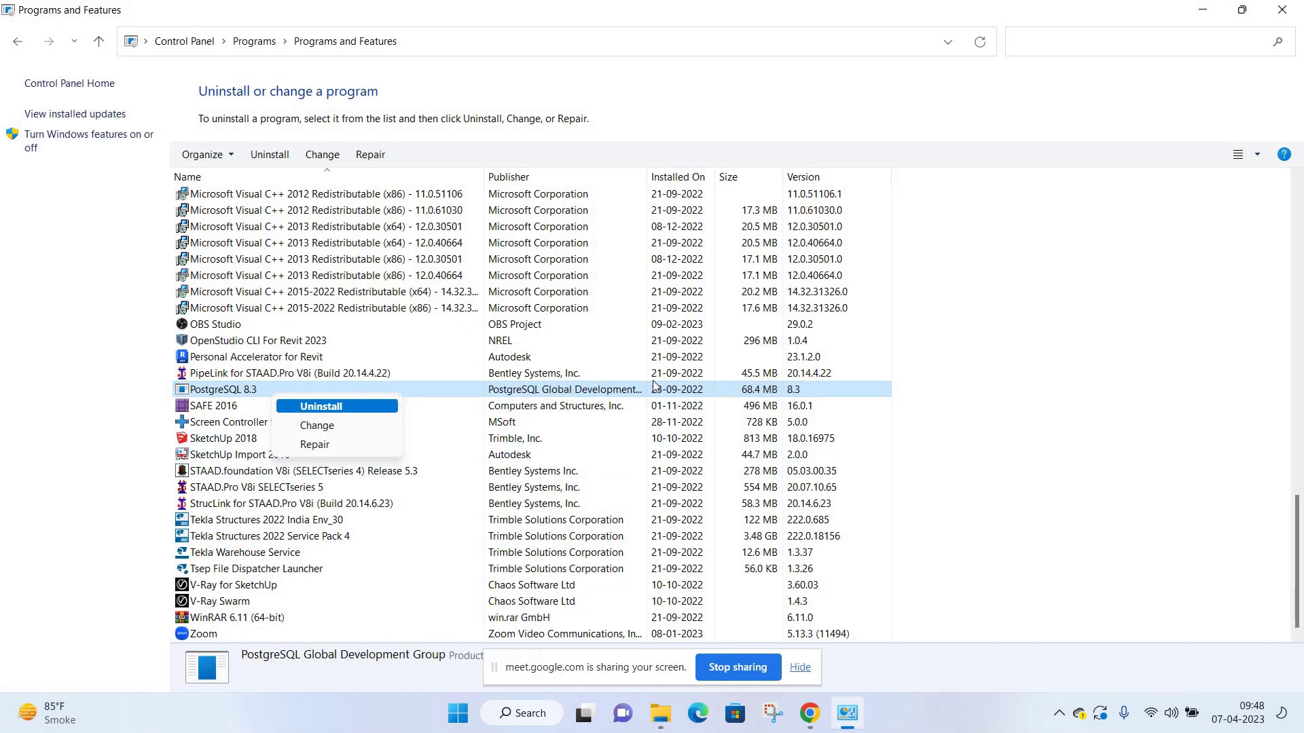
key(Return)
key(Return)
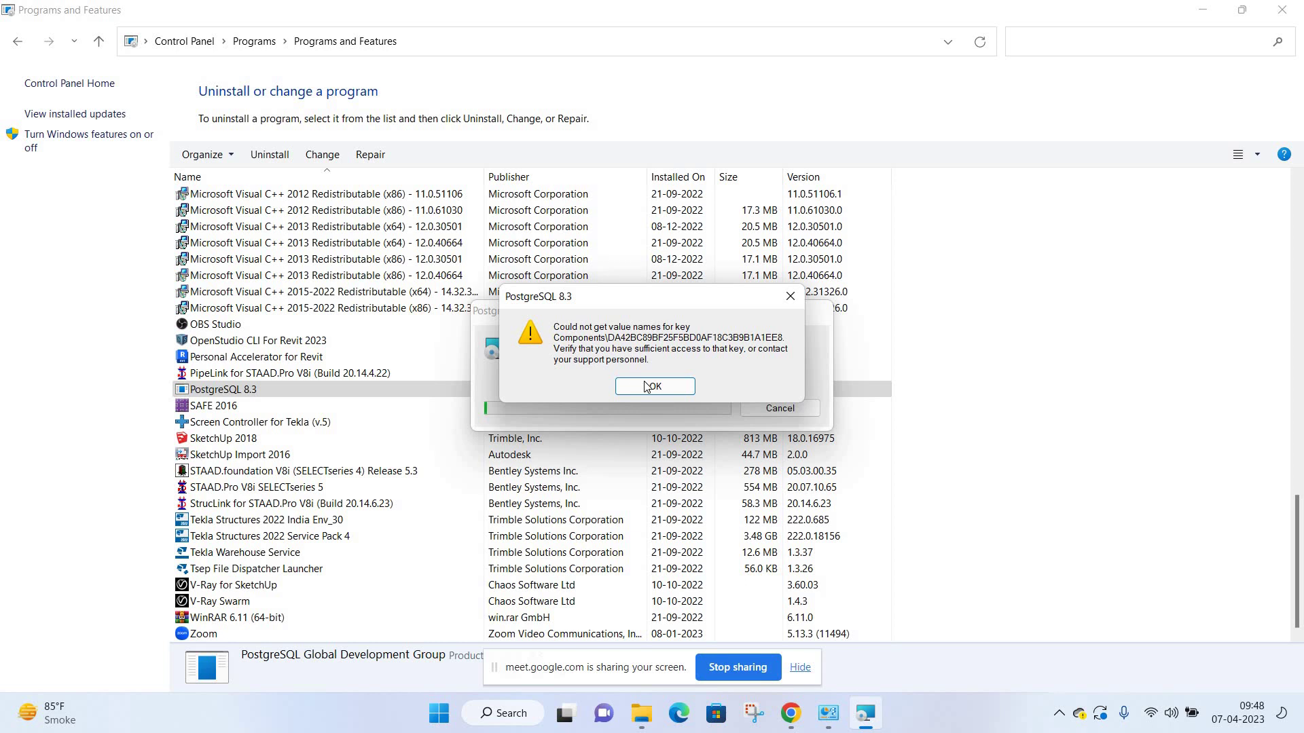
key(Return)
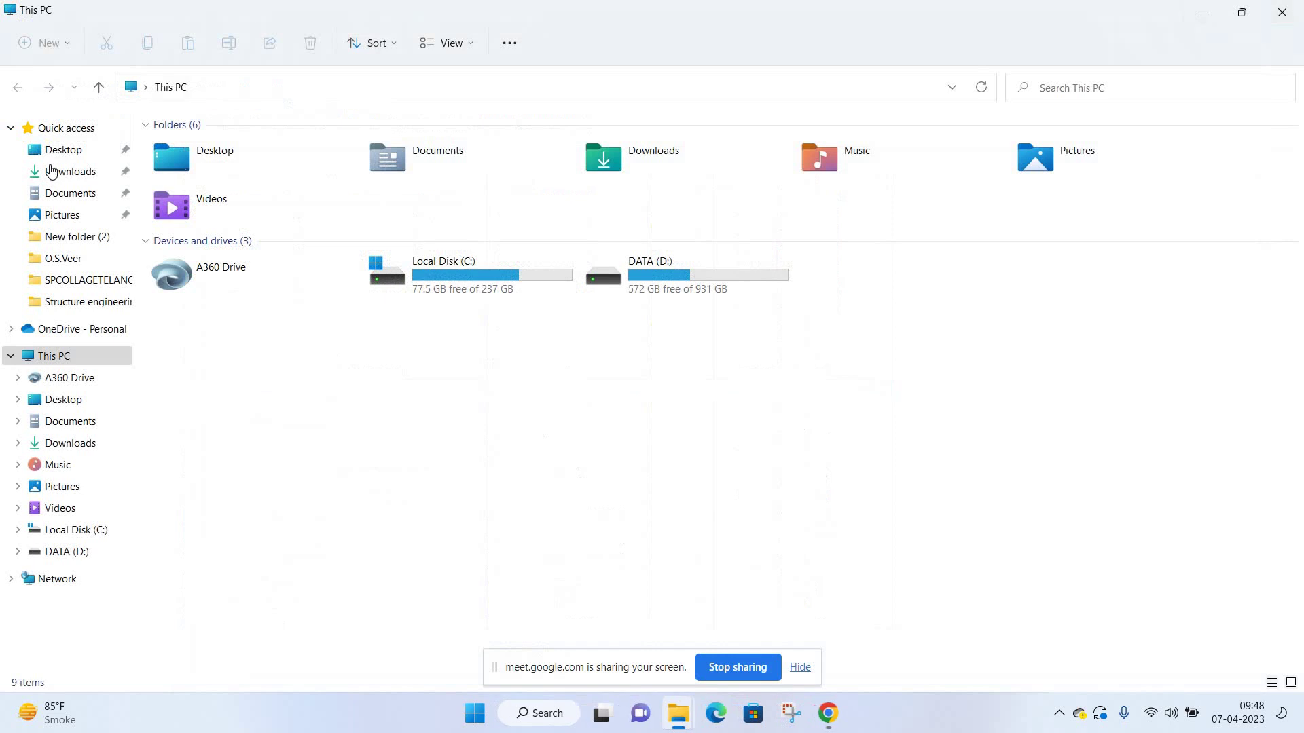
click(51, 171)
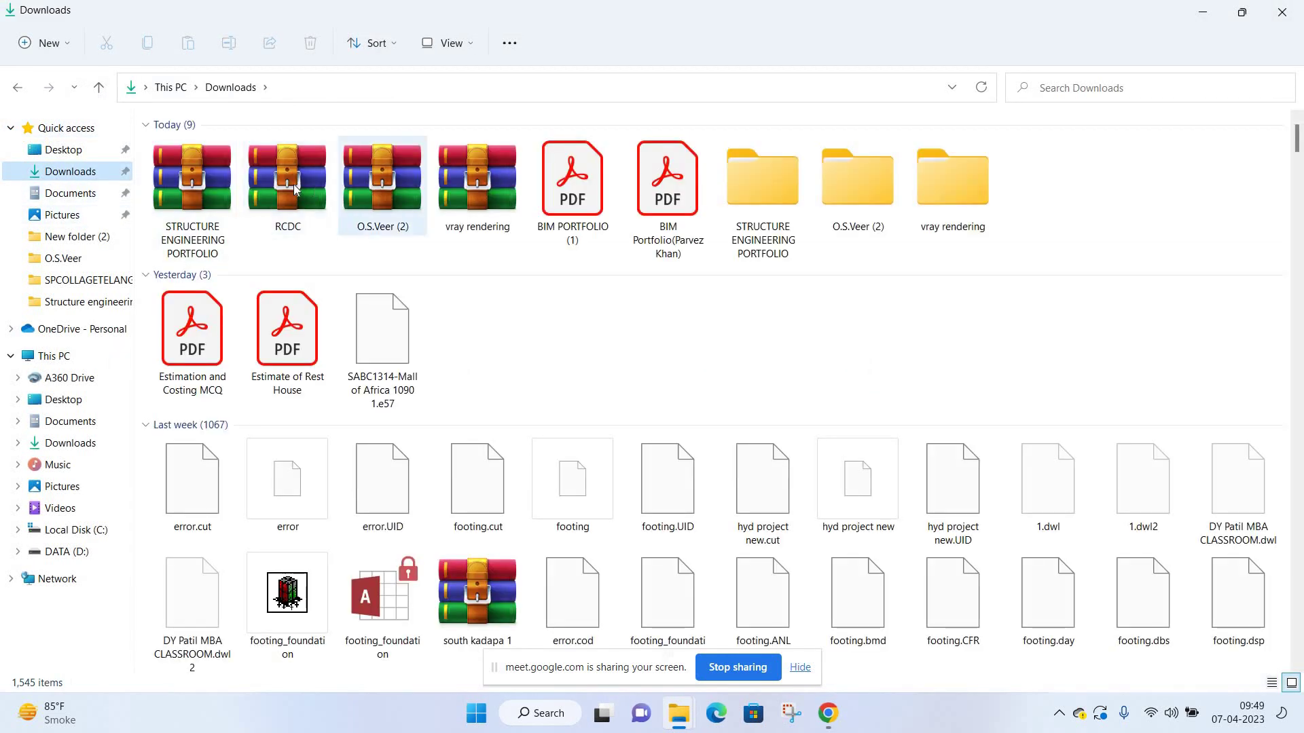
Extract RCDC.zip into an RCDC folder and open its RCDC subfolder.
right_click(296, 186)
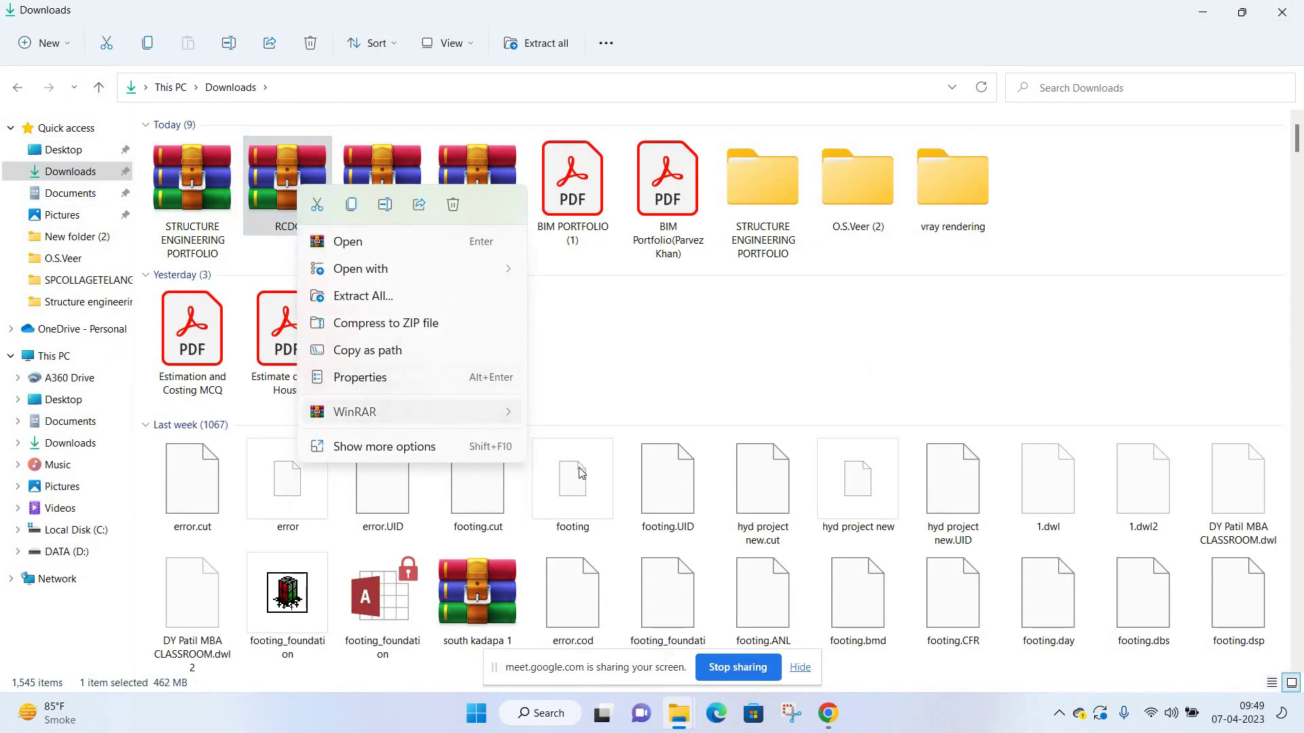
click(614, 395)
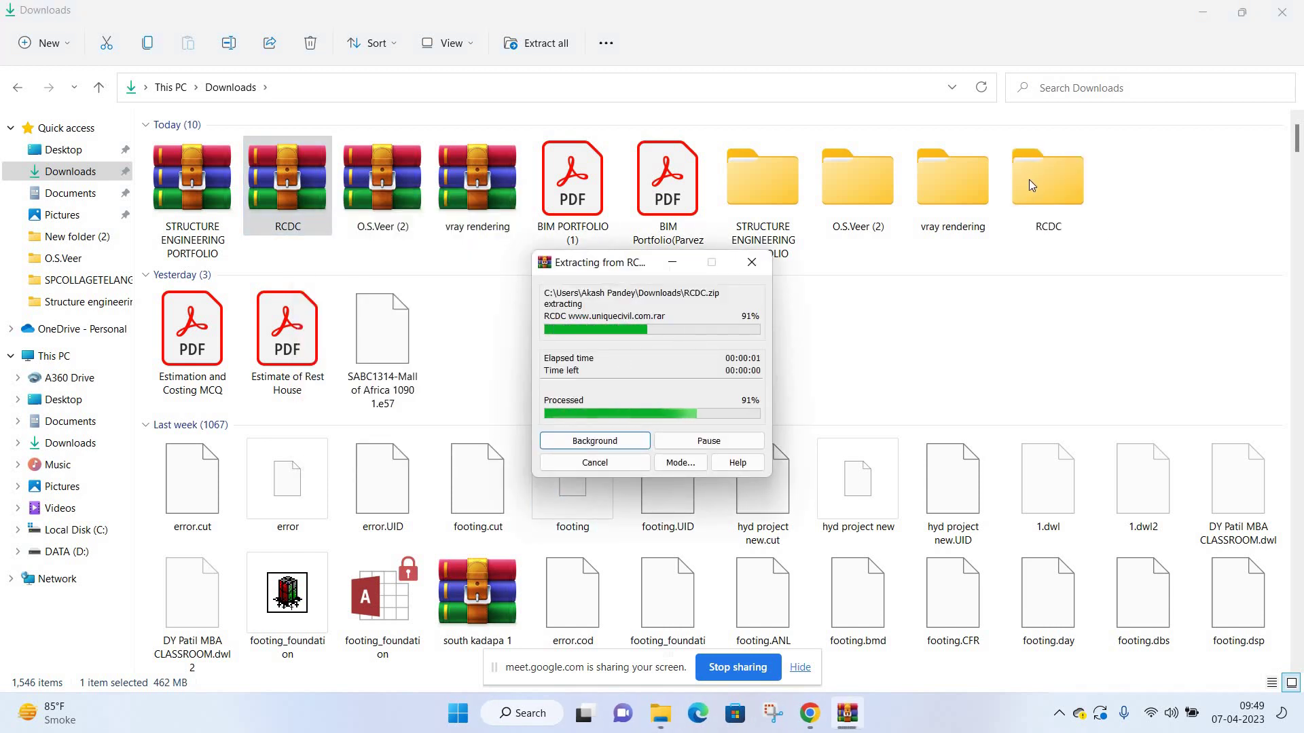
click(1032, 180)
key(Return)
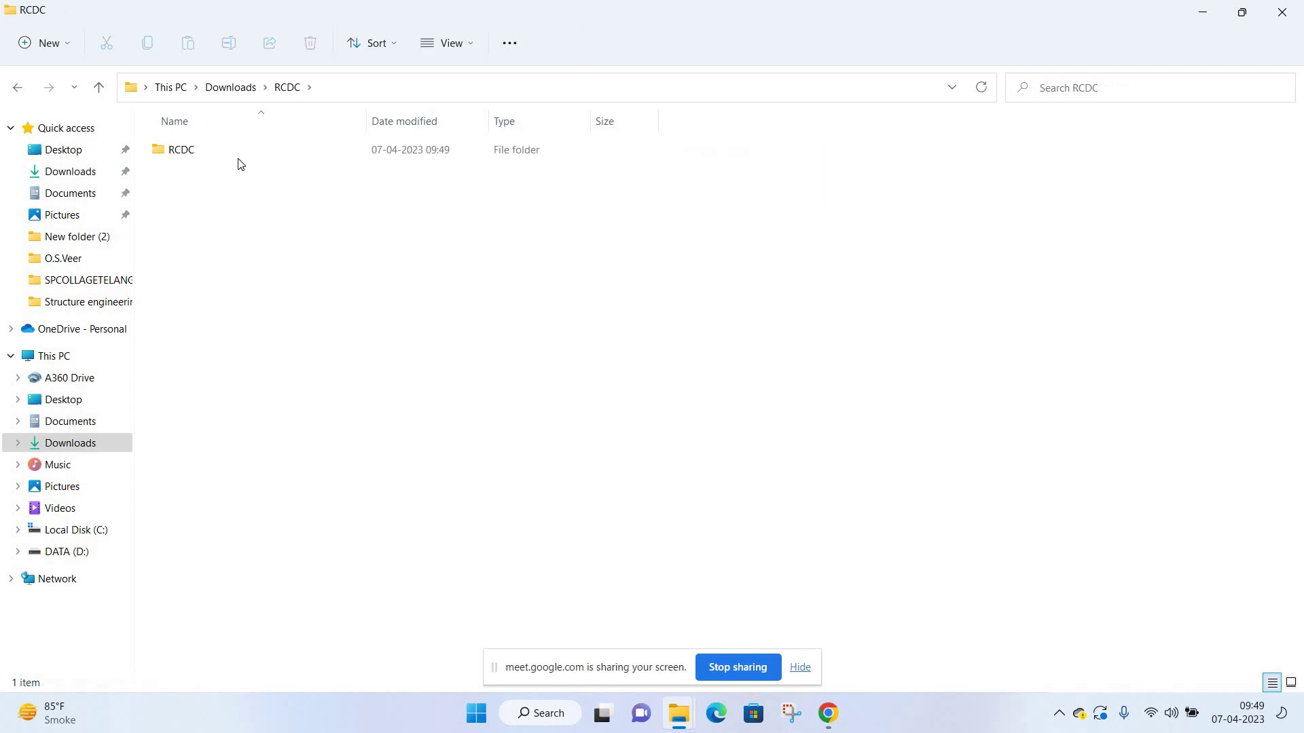
mouse_move(204, 150)
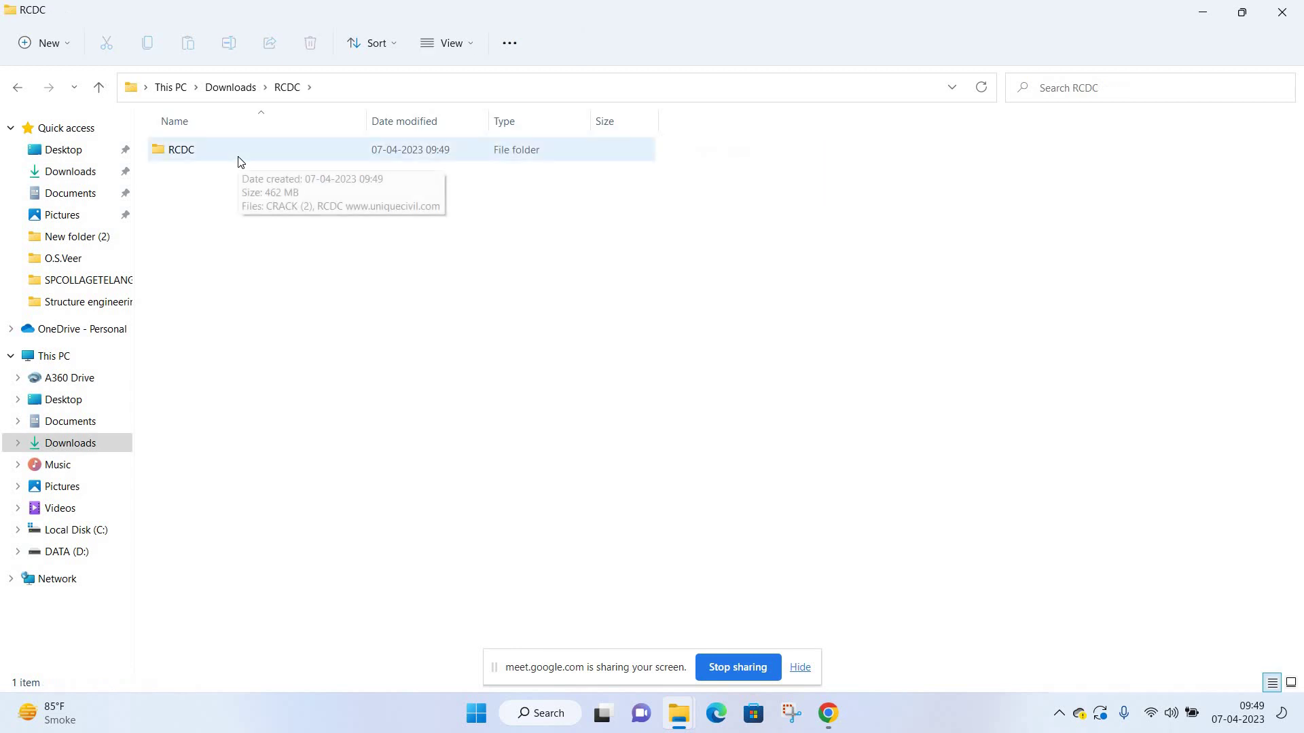
double_click(237, 158)
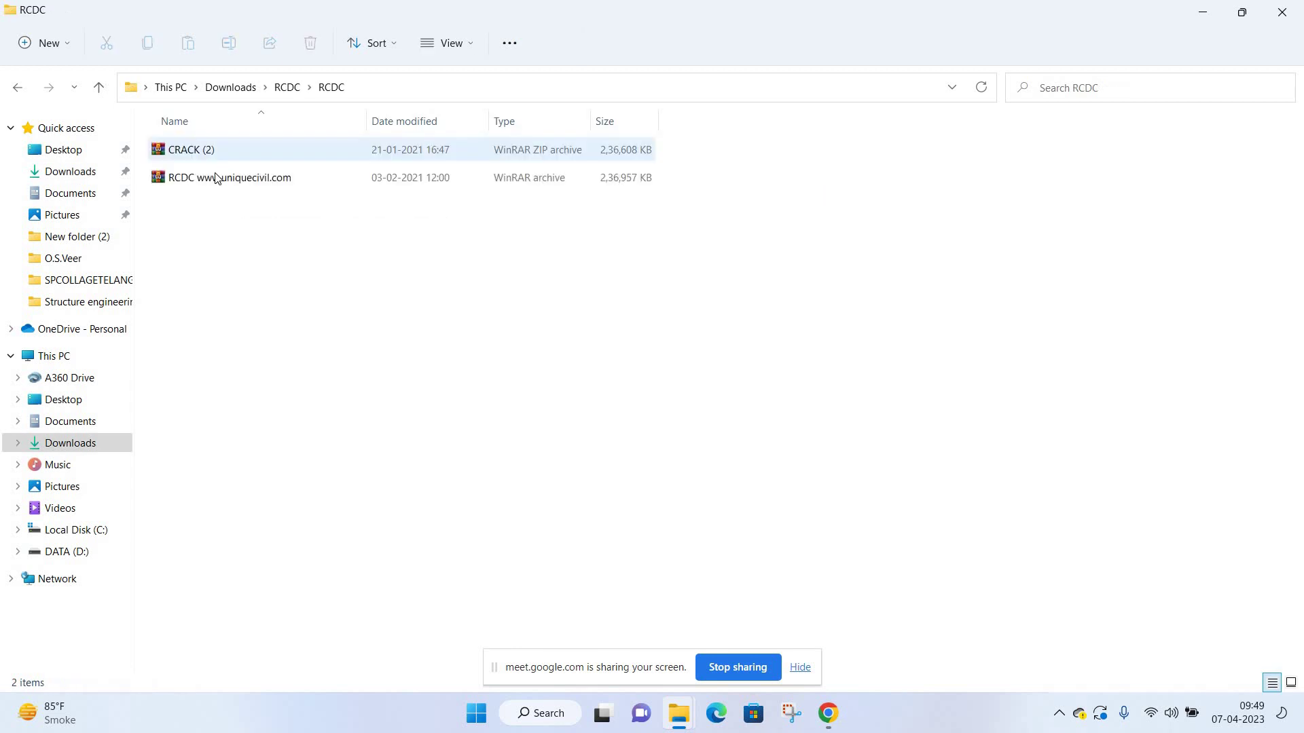
right_click(212, 181)
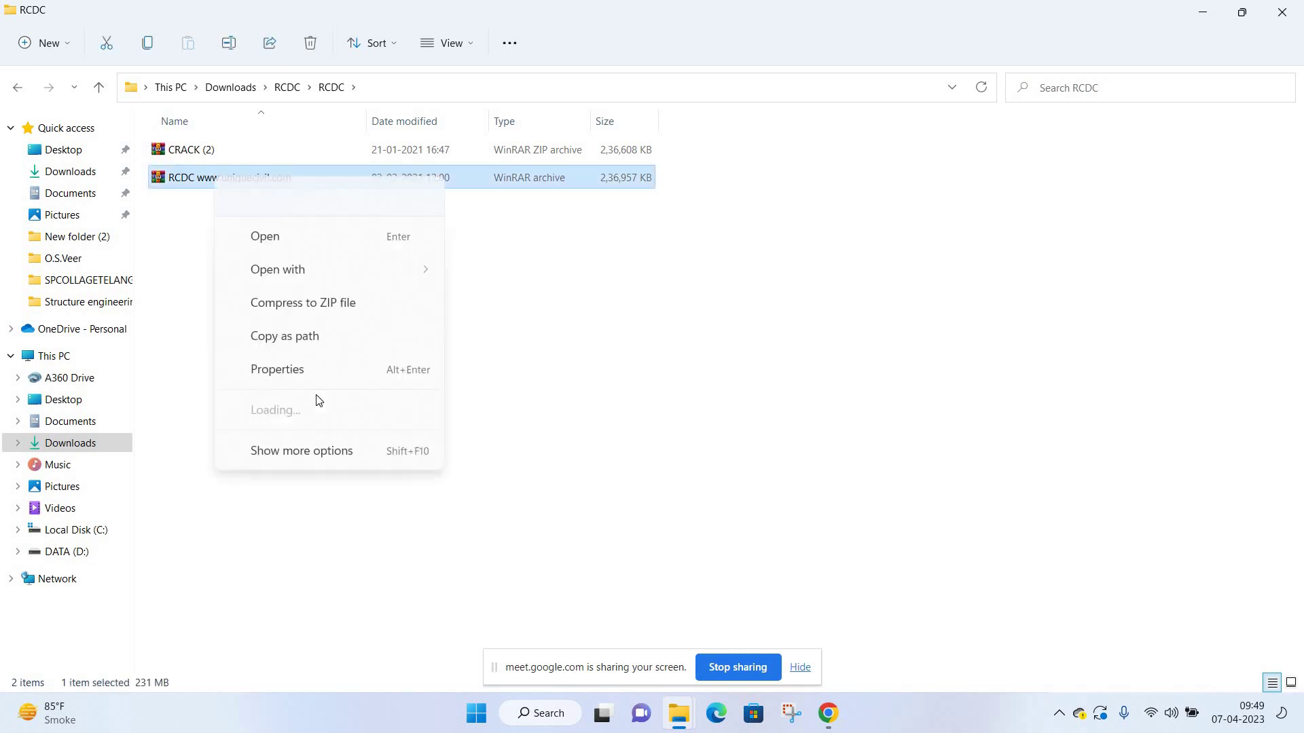
click(574, 460)
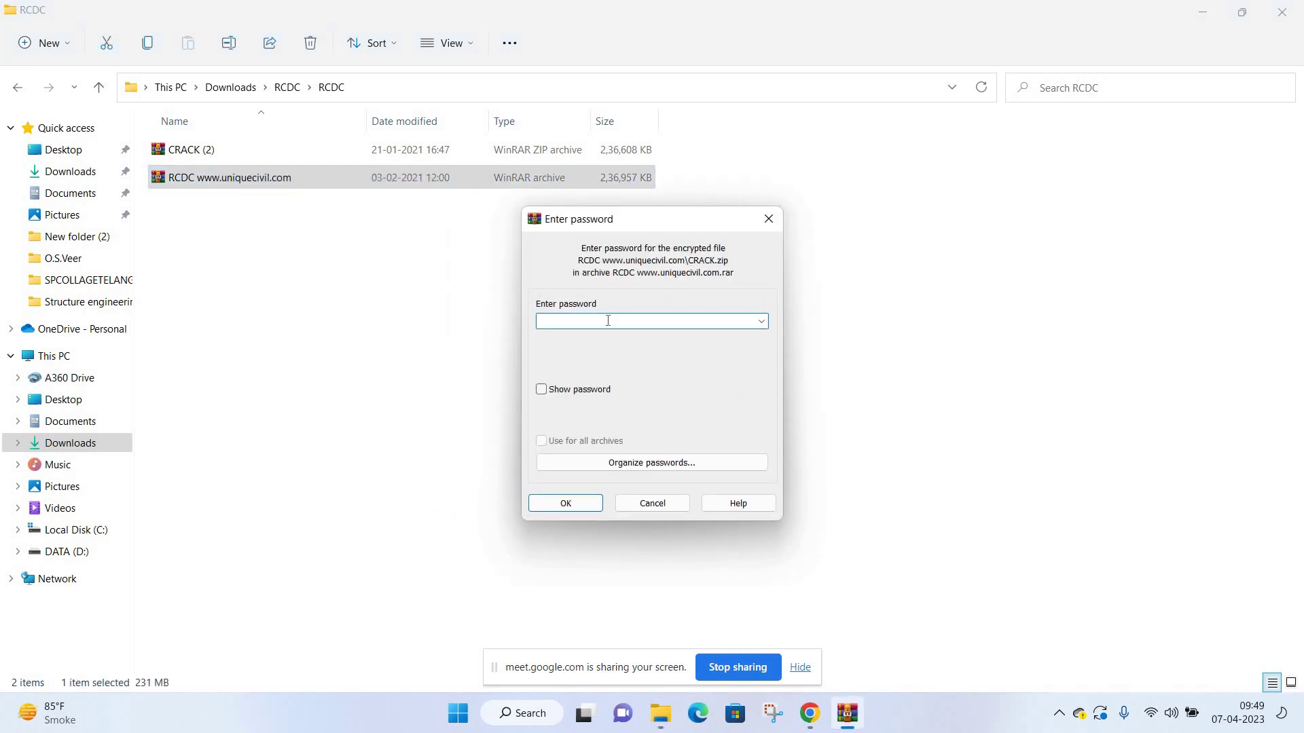
text(R)
click(541, 392)
key(End)
click(566, 503)
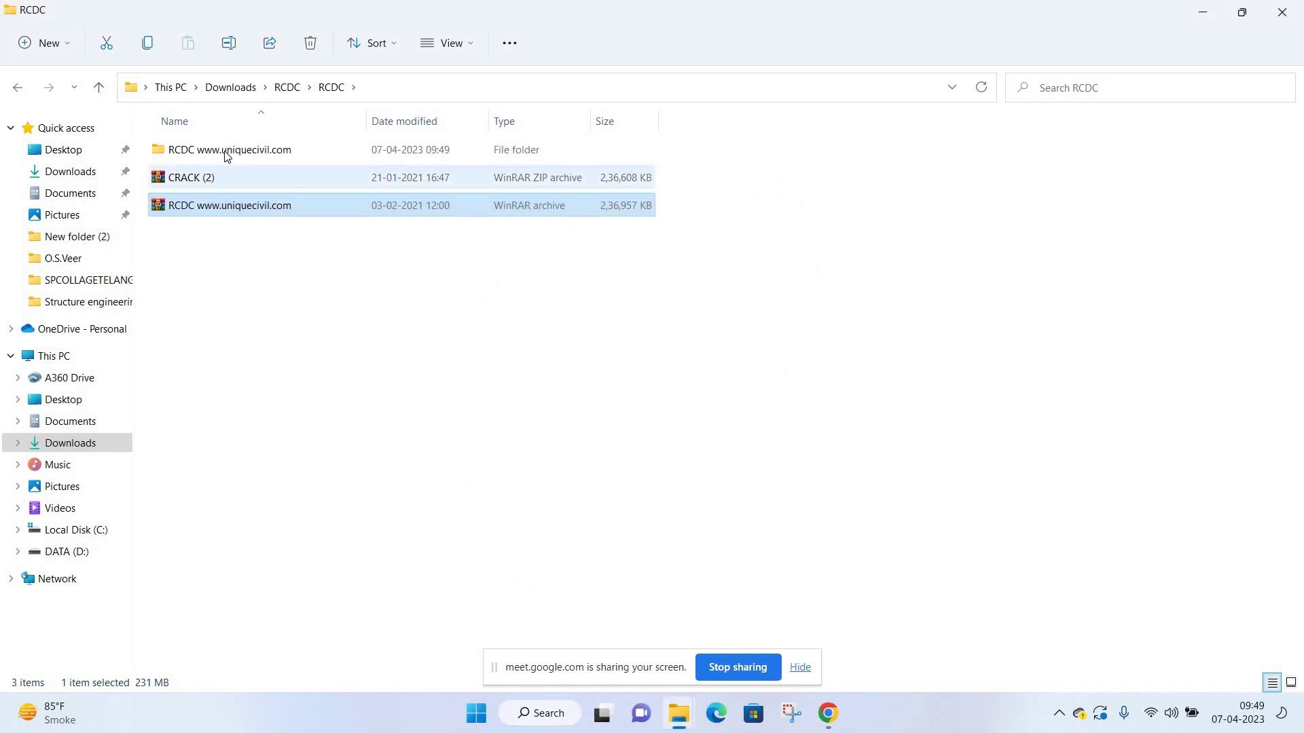
double_click(227, 151)
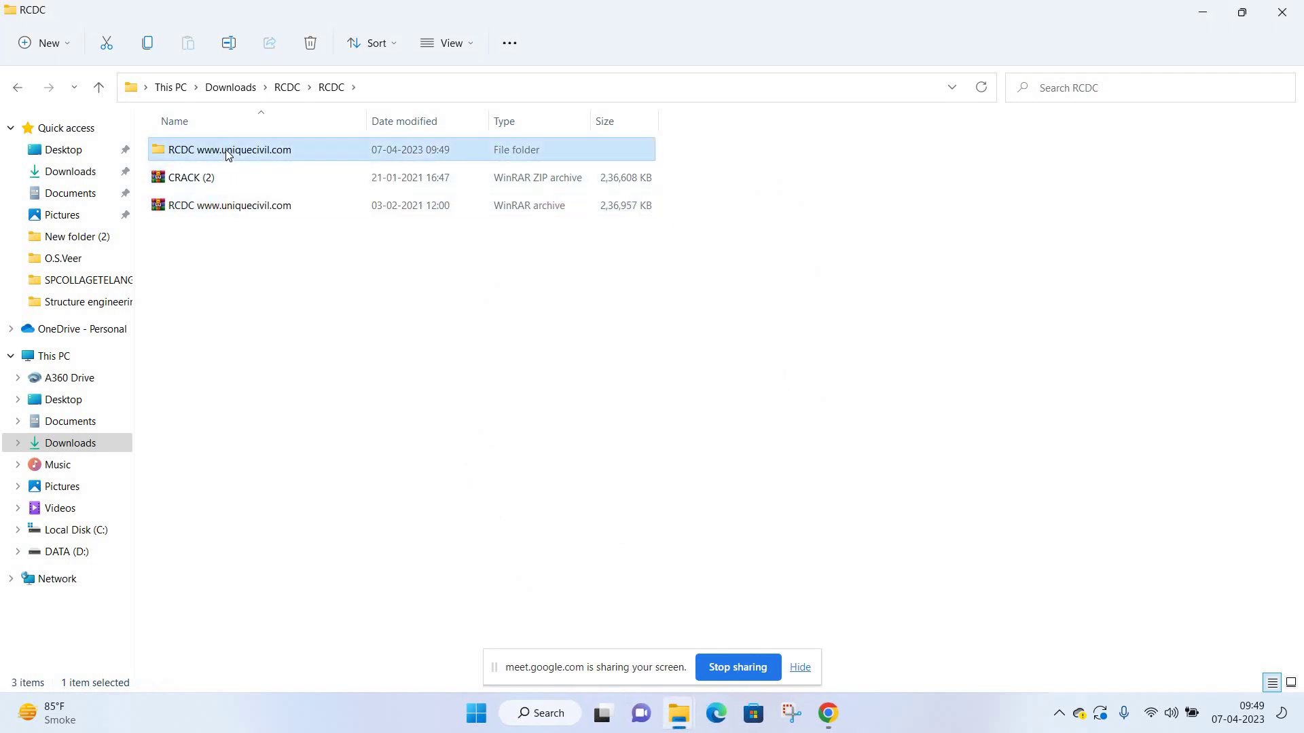
key(Return)
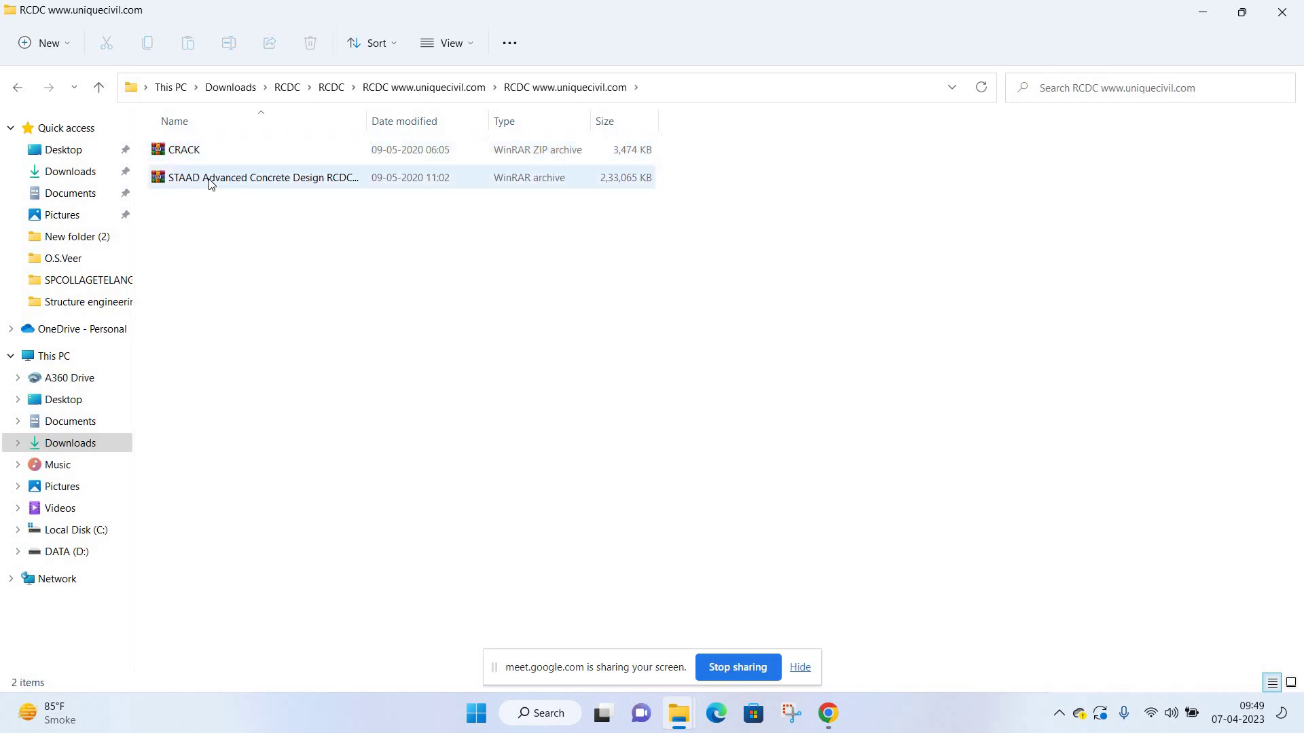
click(210, 182)
key(shift+F10)
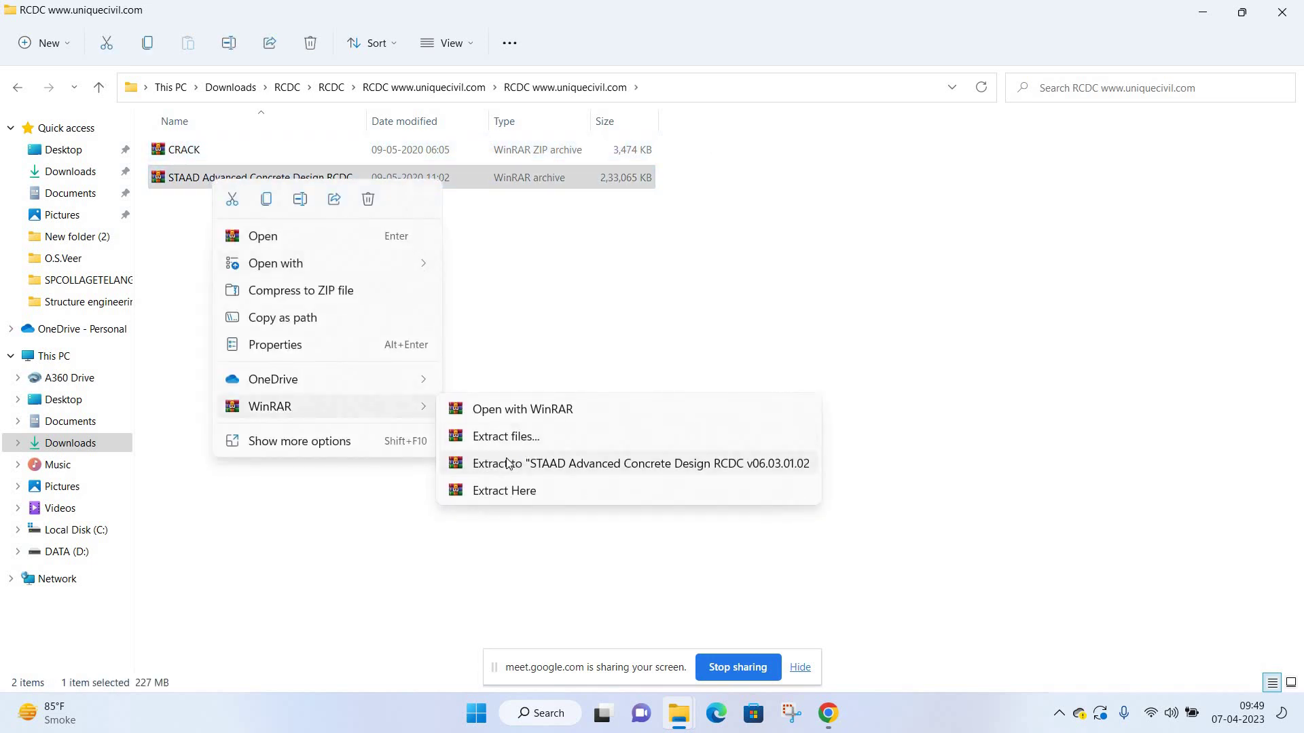
click(508, 452)
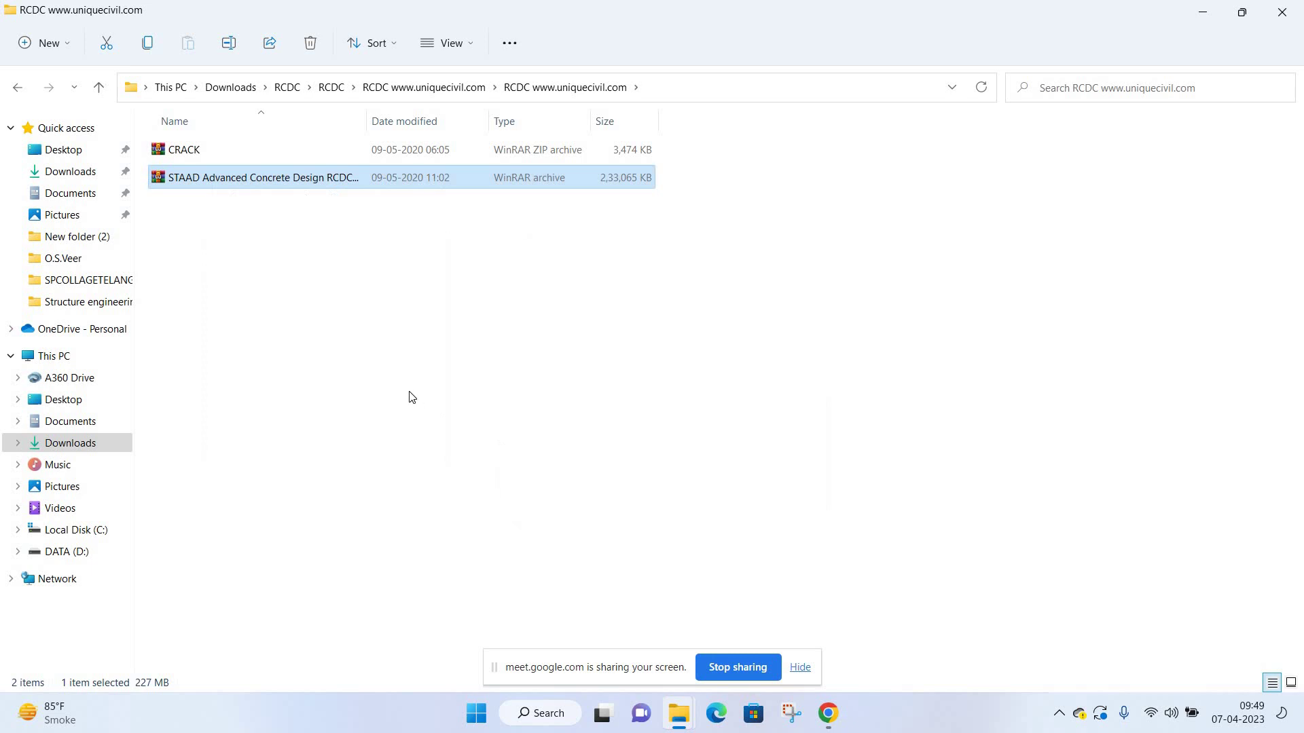
Extract the CRACK archive into a CRACK folder.
click(316, 178)
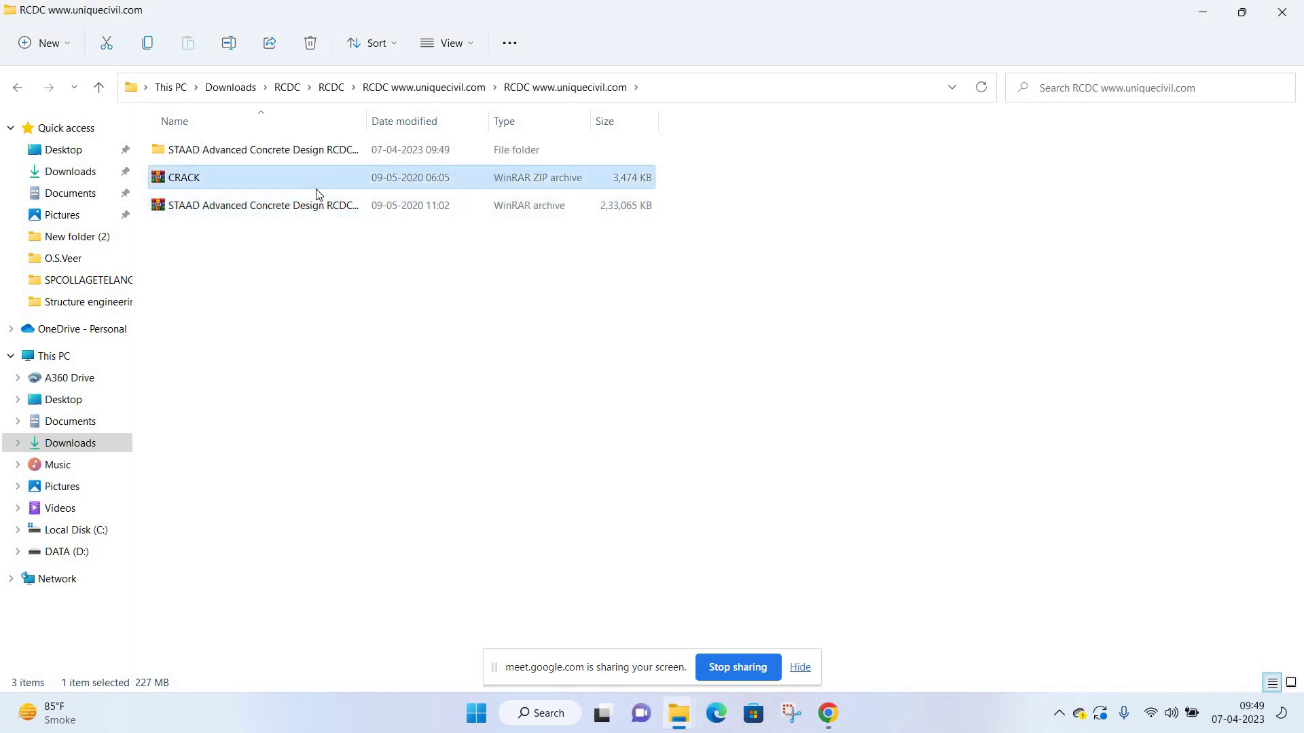
key(shift+F10)
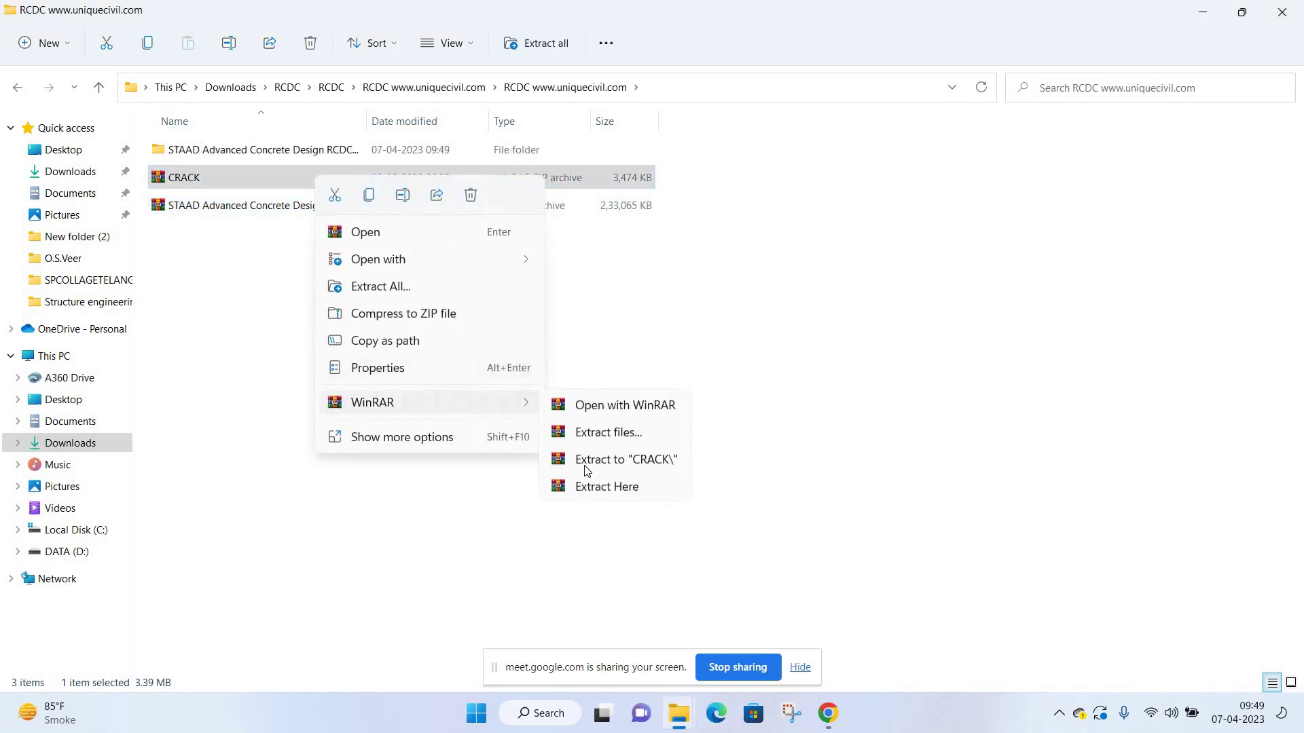
click(570, 456)
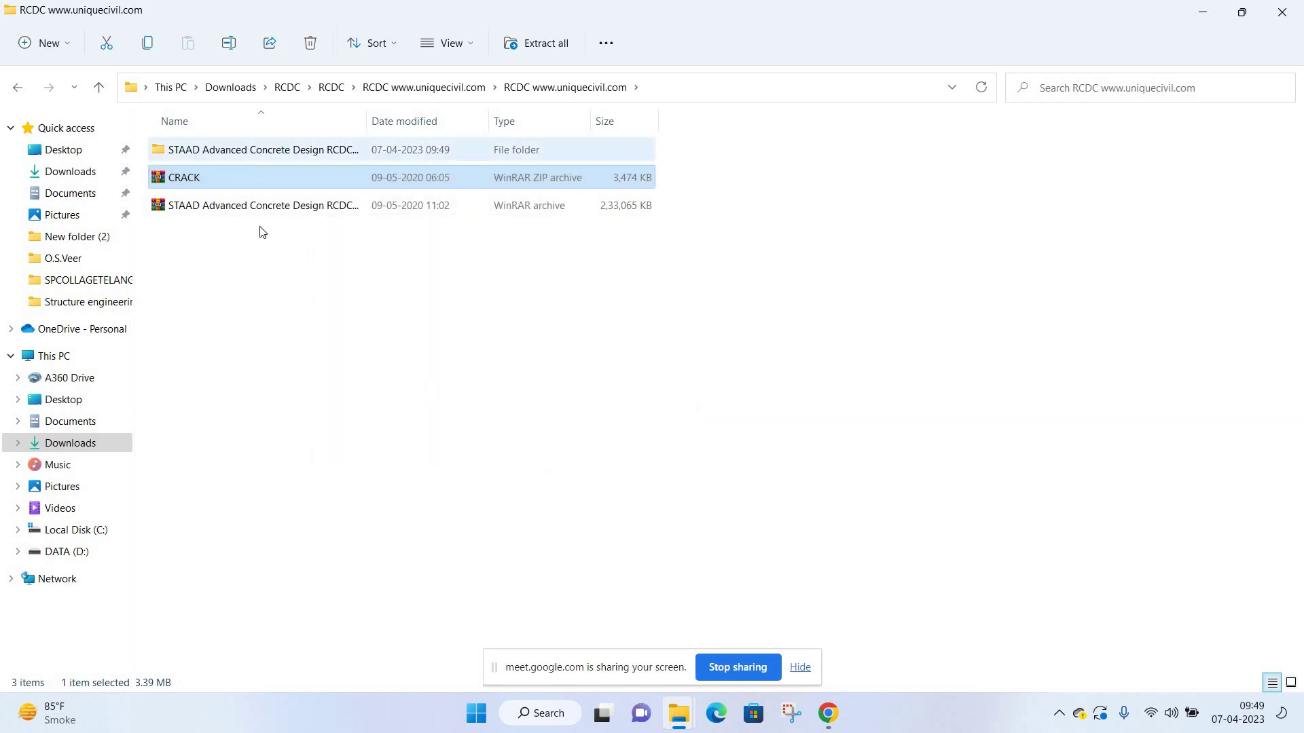
key(shift+F10)
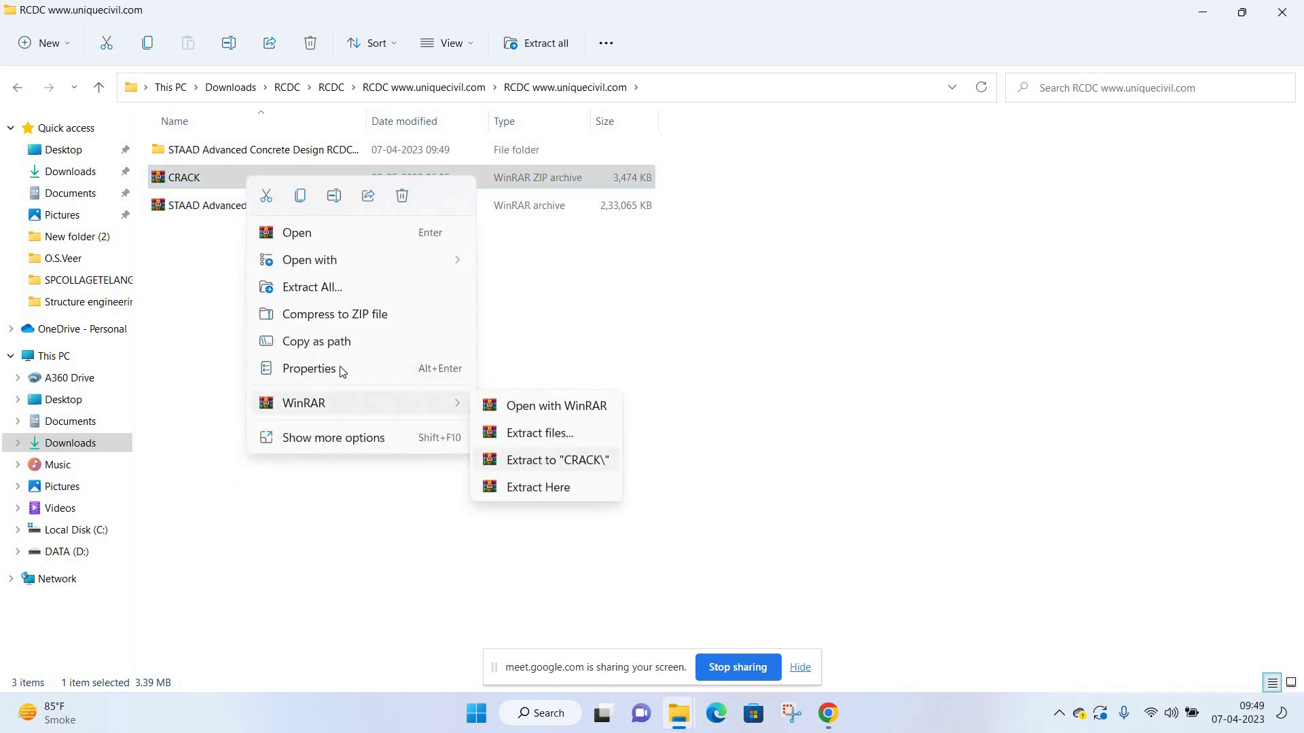
key(Escape)
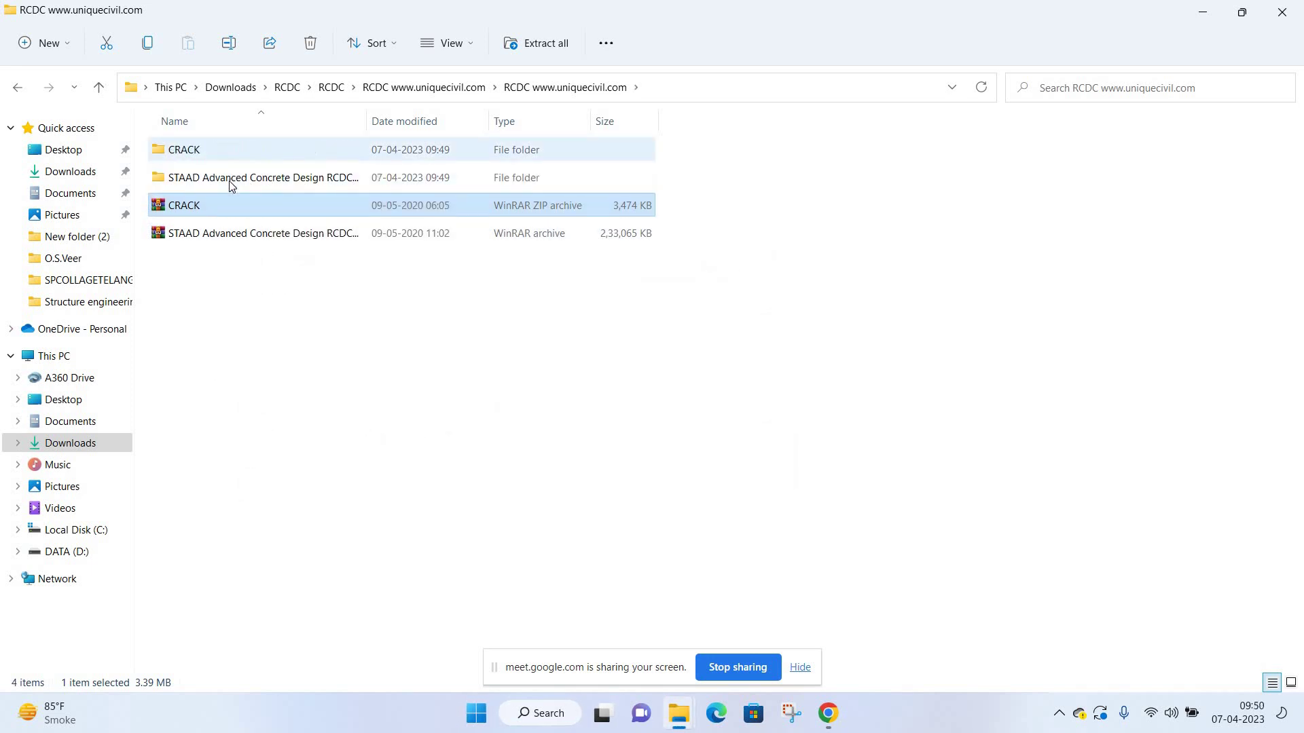
Open the STAAD Advanced Concrete Design RCDC v06.03.01.02 folder and run setup as administrator.
double_click(231, 179)
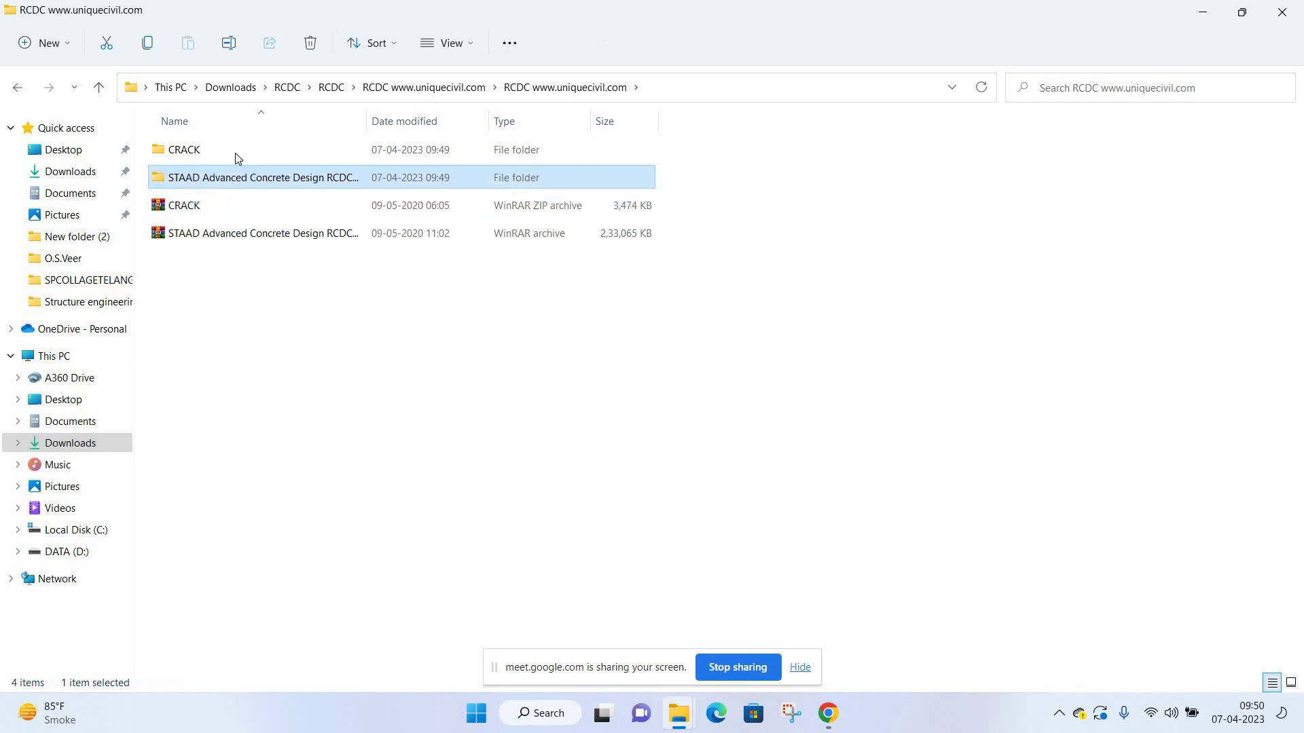
double_click(235, 151)
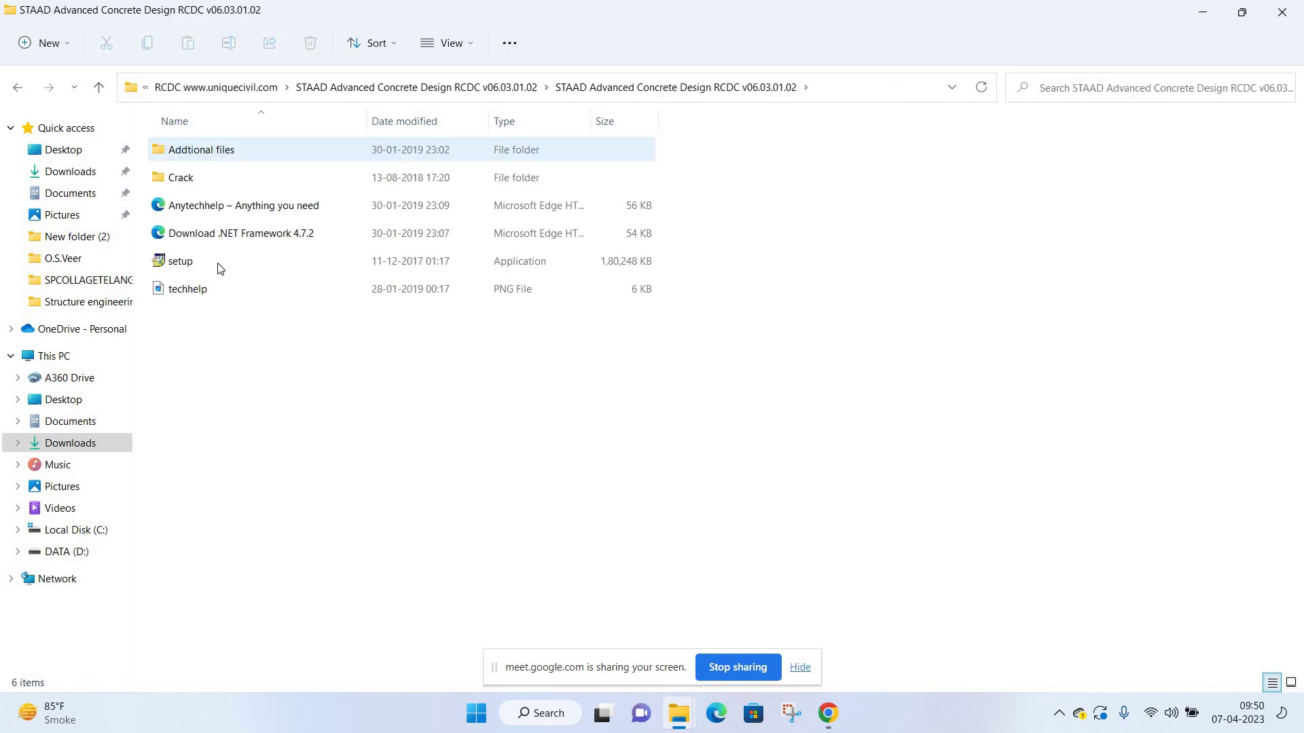
click(225, 265)
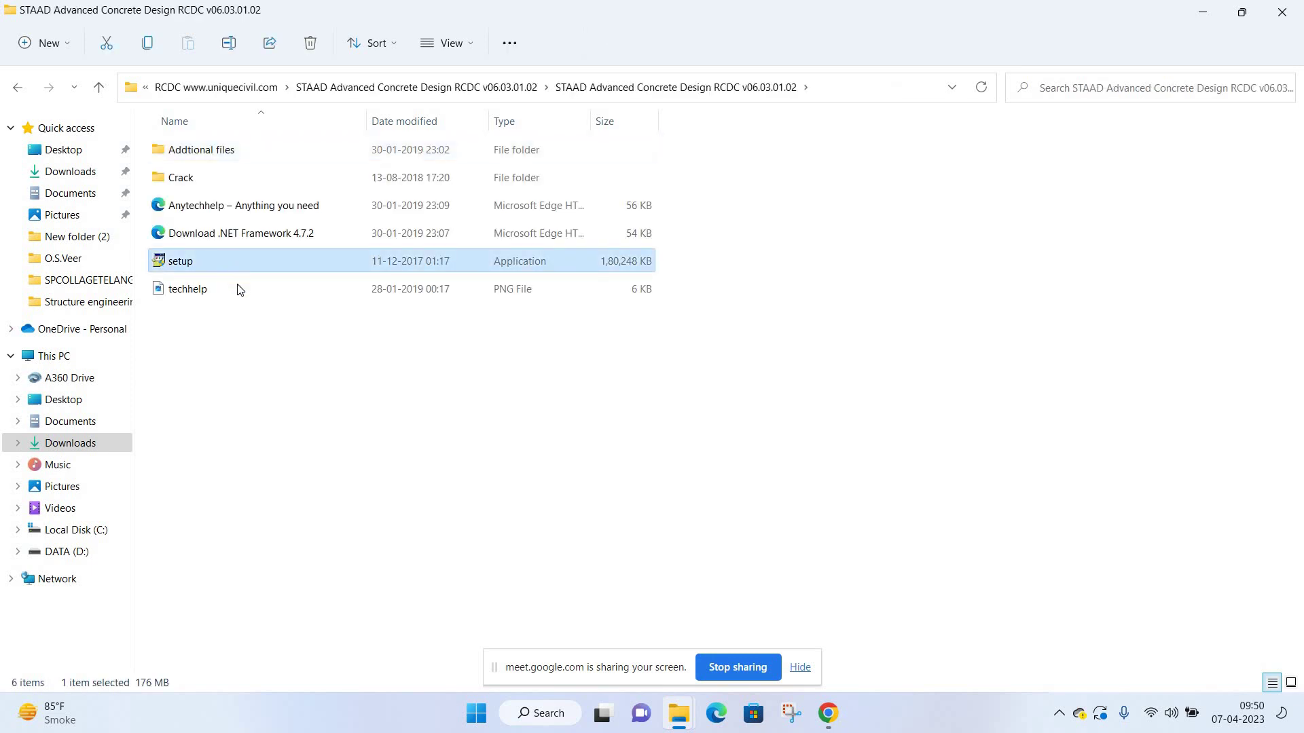
key(Menu)
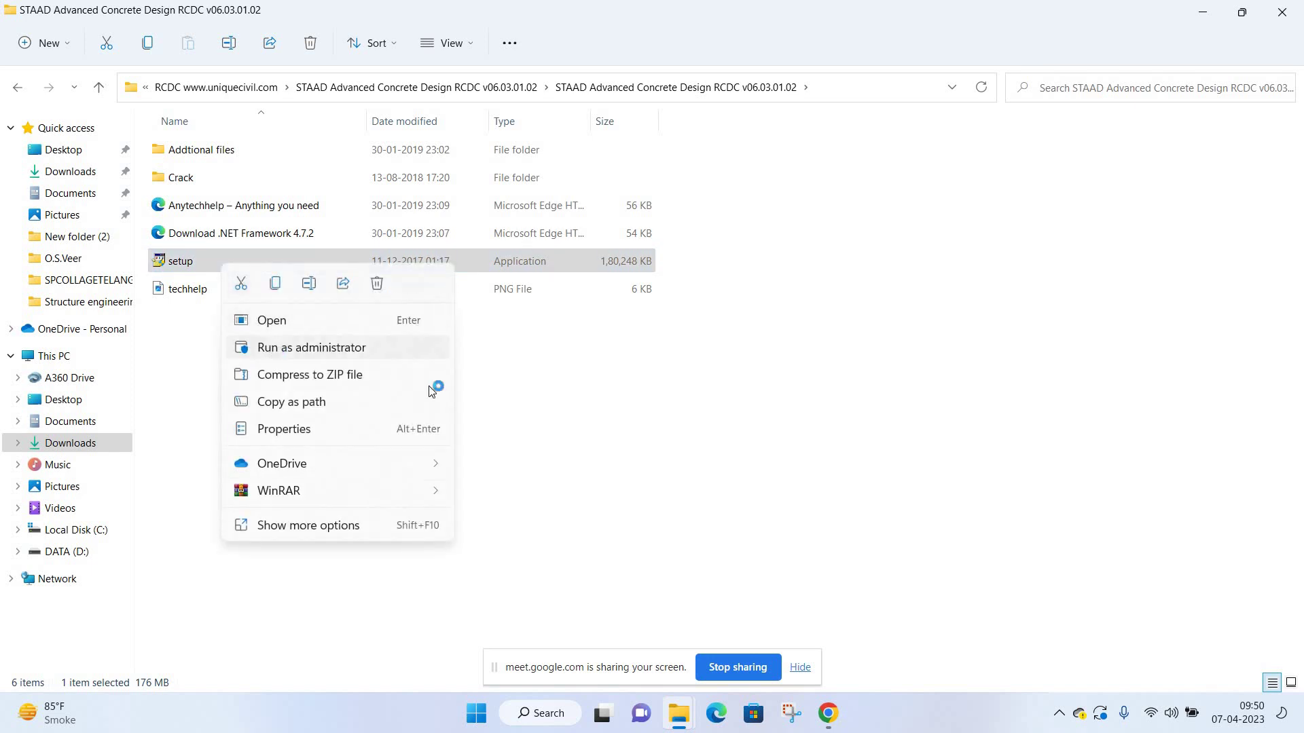
key(Return)
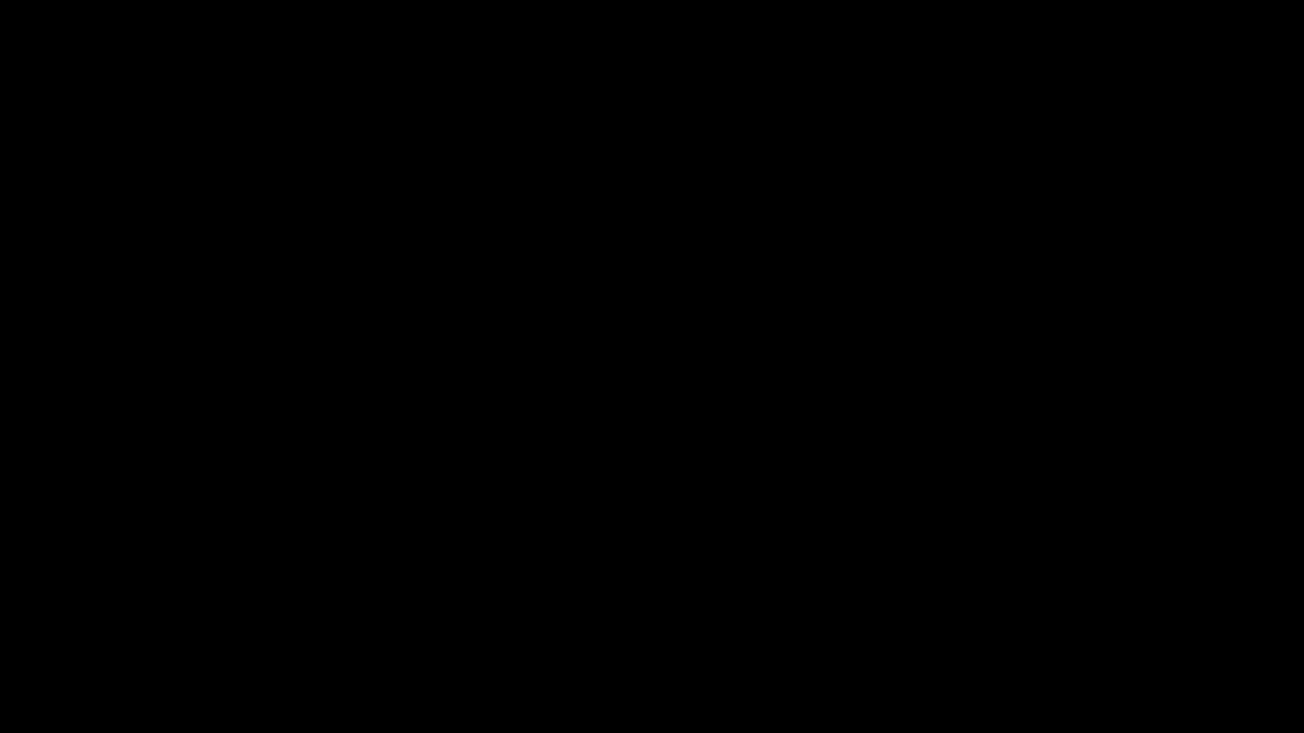
click(537, 486)
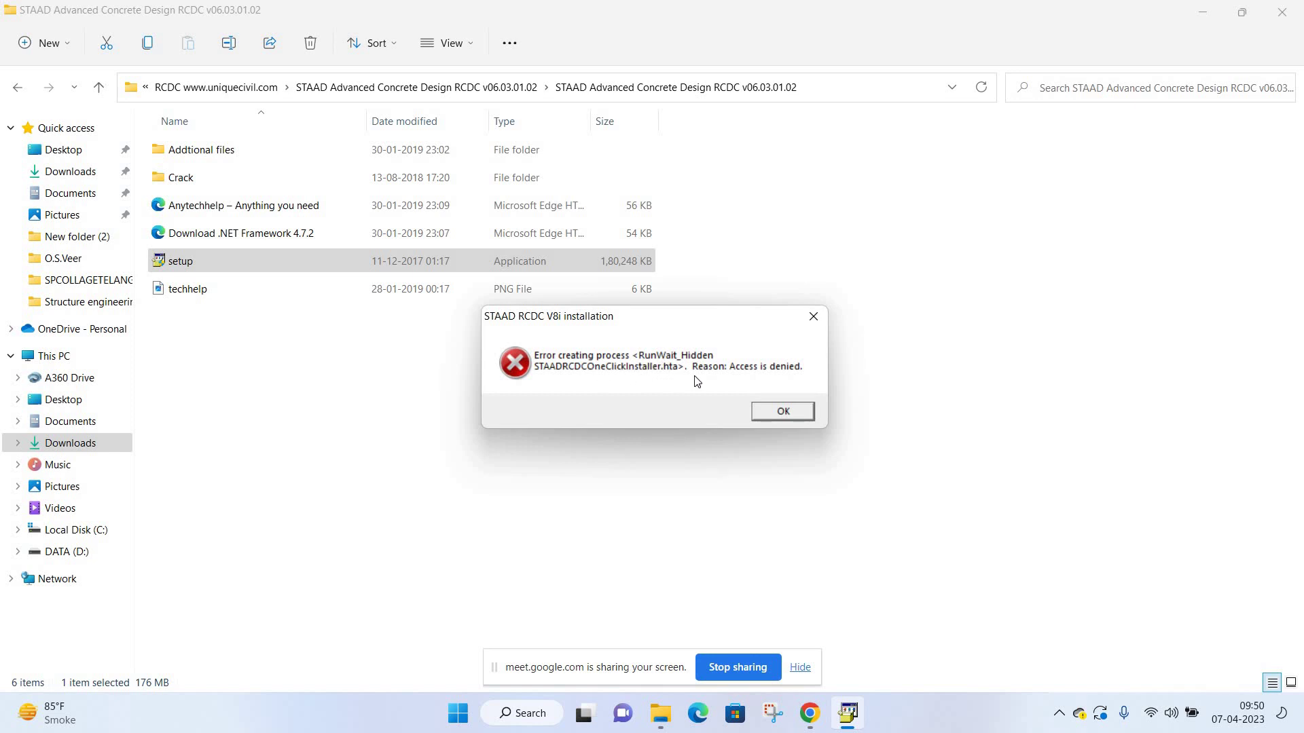
Dismiss the access-denied errors and the compatibility assistant message.
click(776, 412)
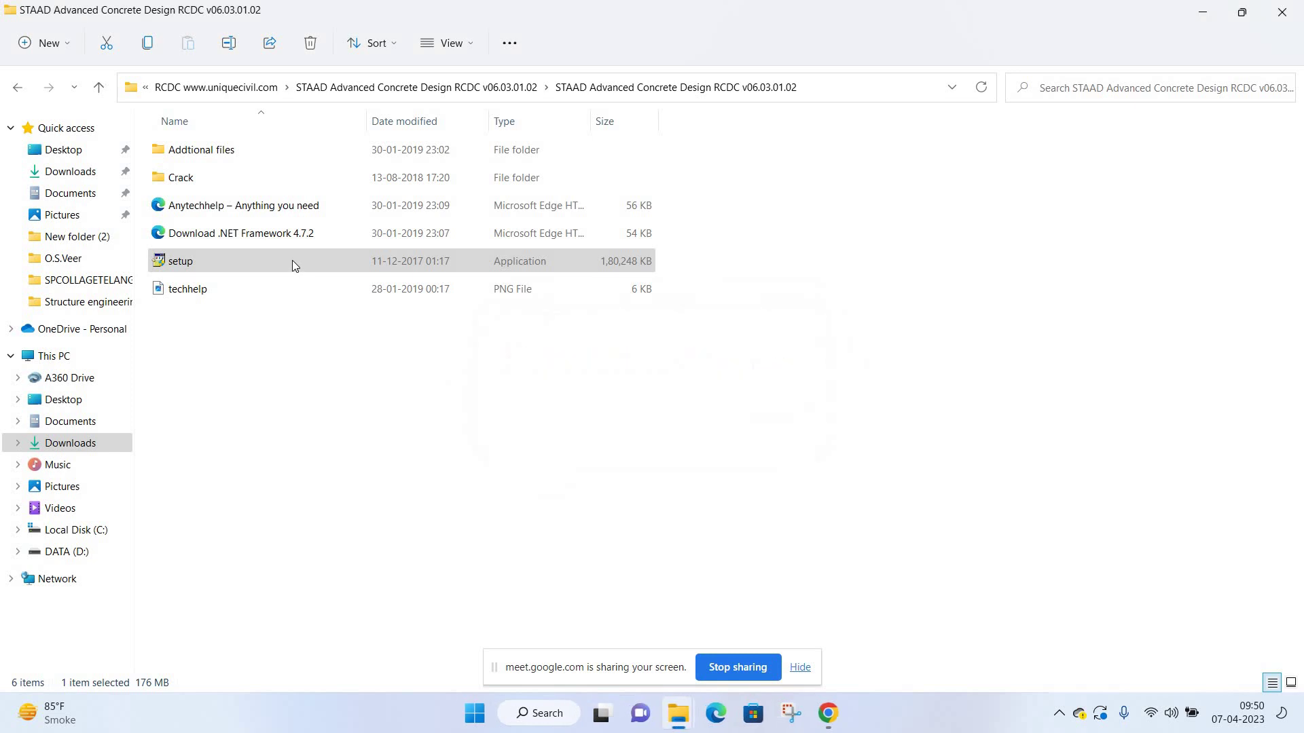
key(shift+F10)
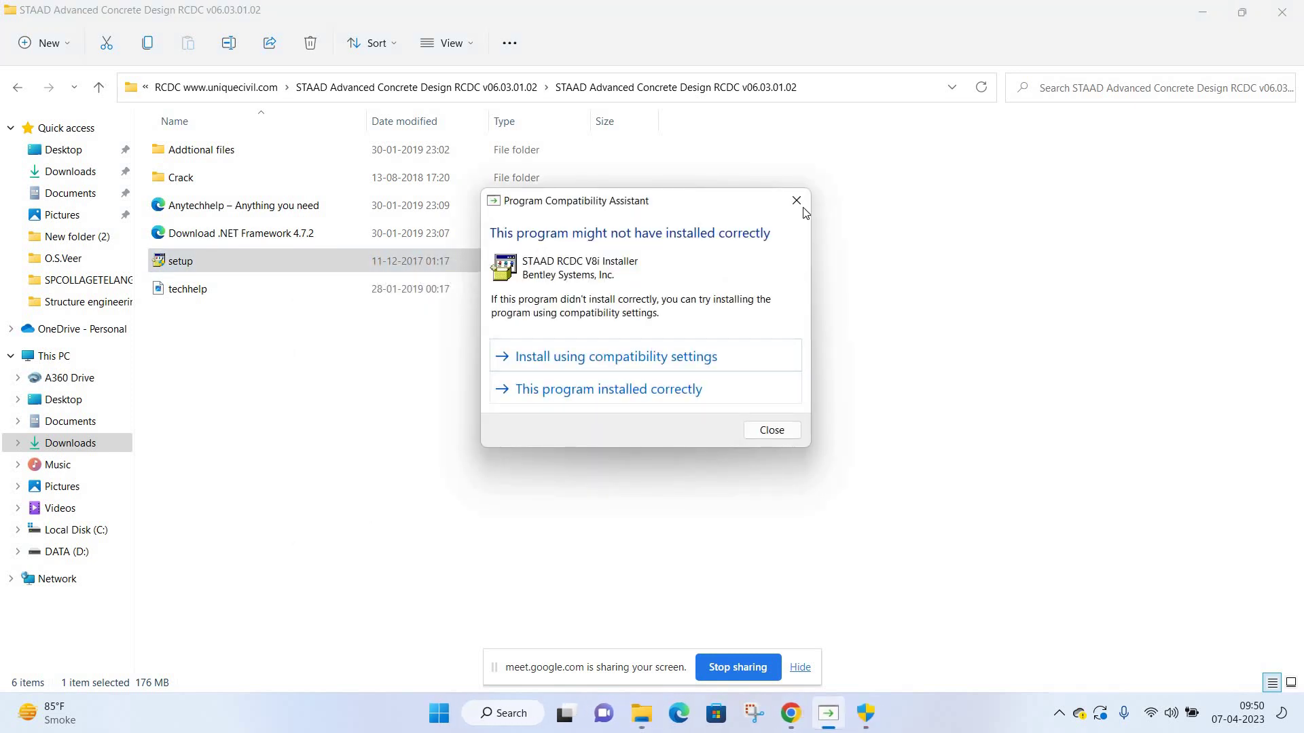
click(796, 201)
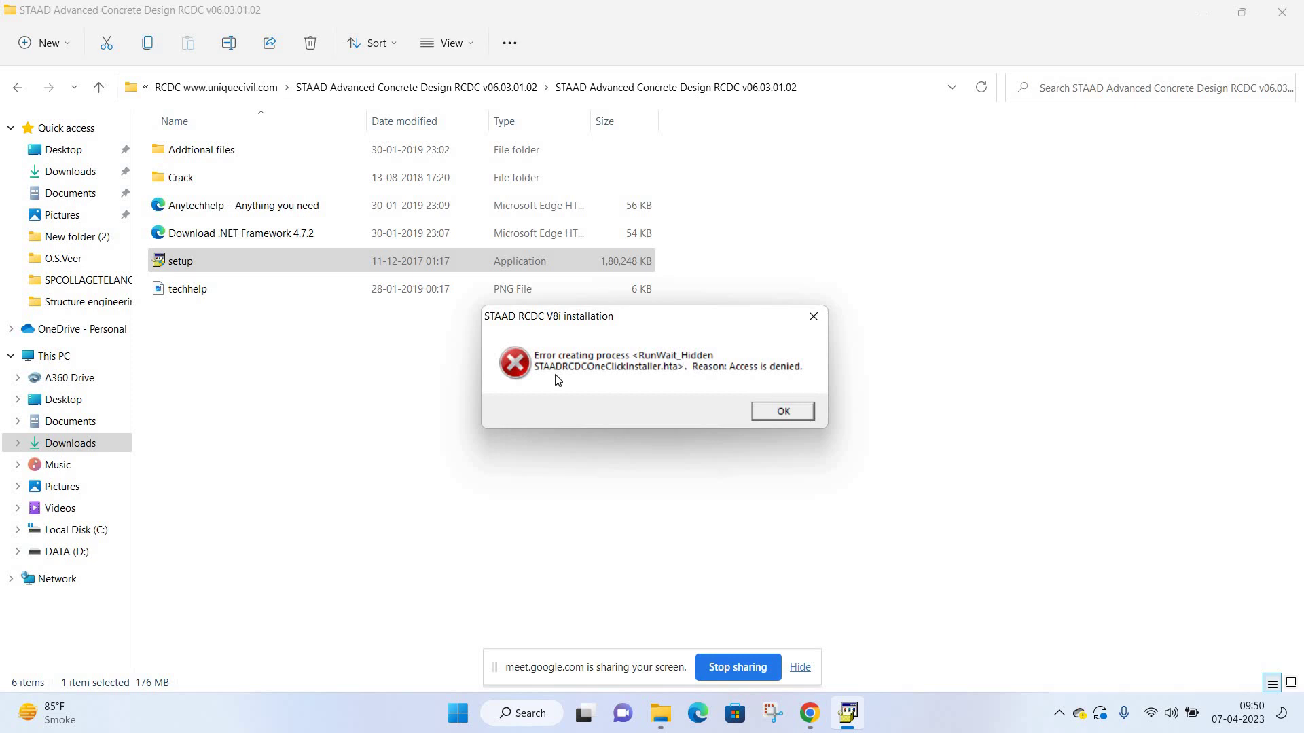
click(778, 411)
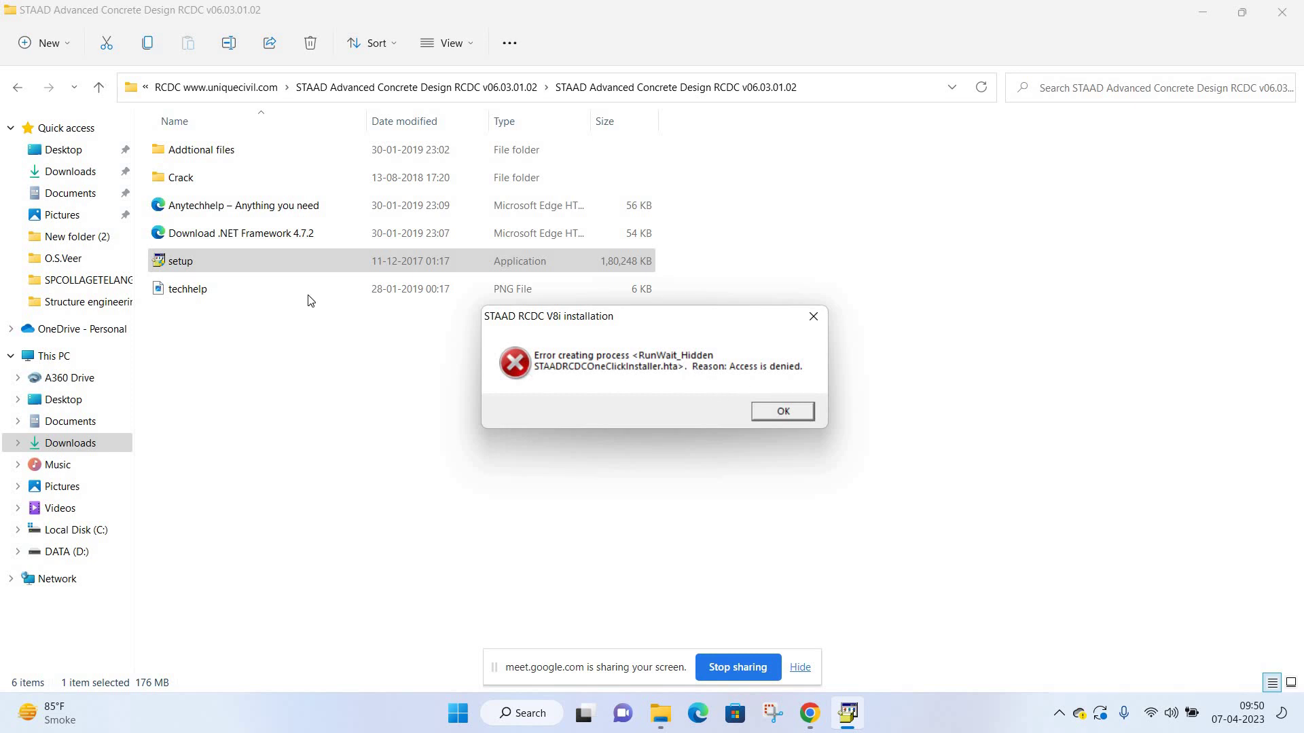
Run setup as administrator and start installing the STAAD RCDC V8i packages.
right_click(262, 265)
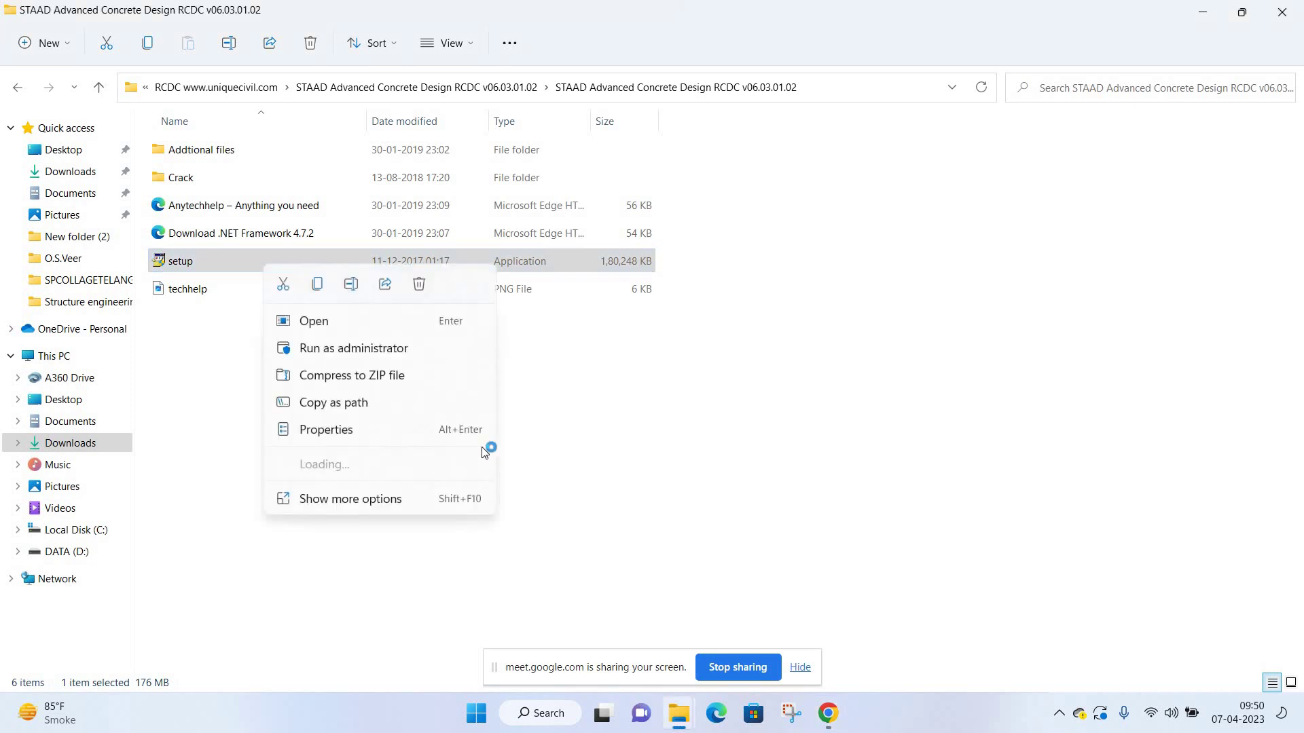
click(353, 347)
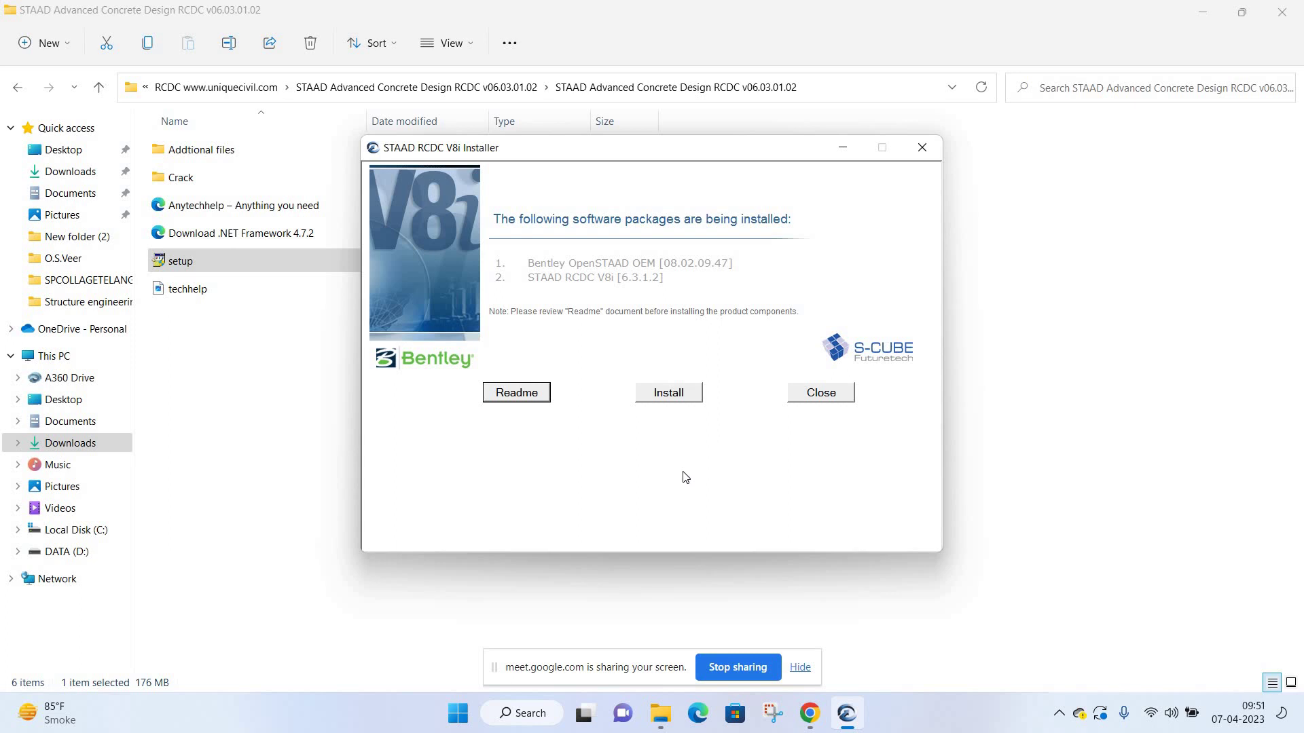
click(673, 397)
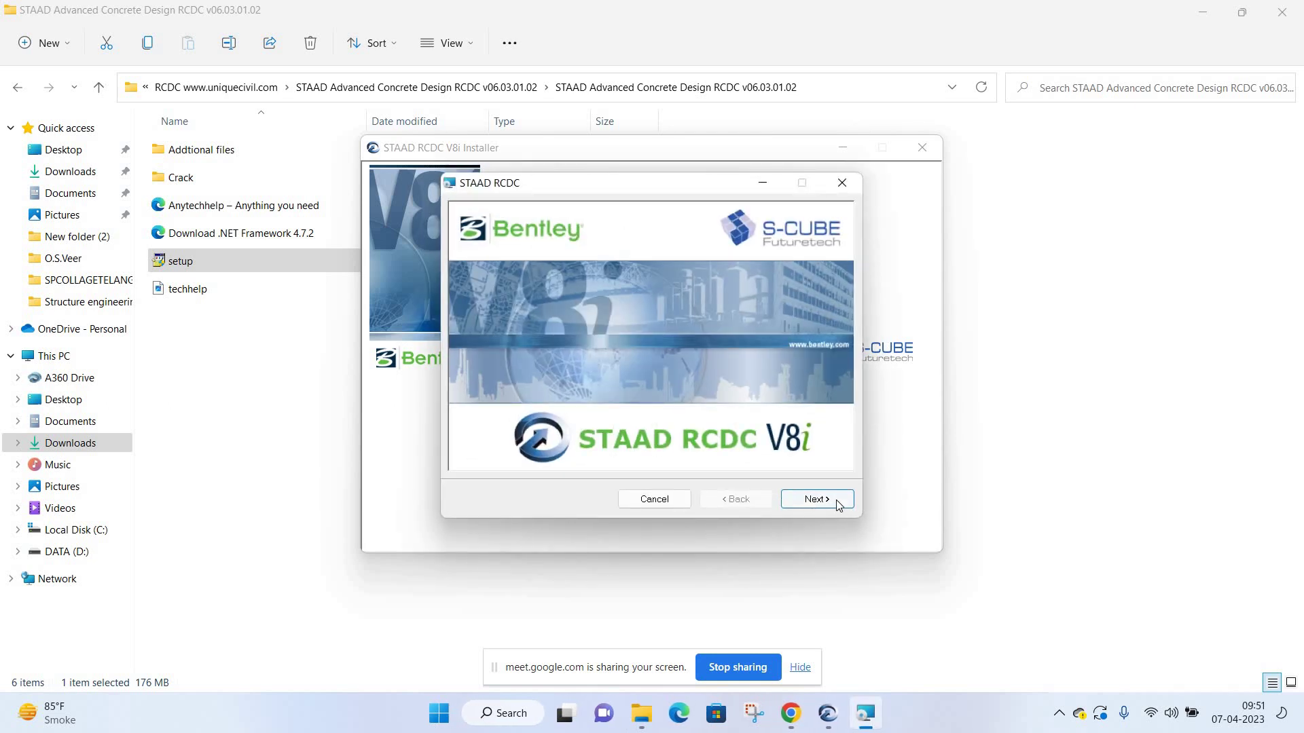
click(821, 501)
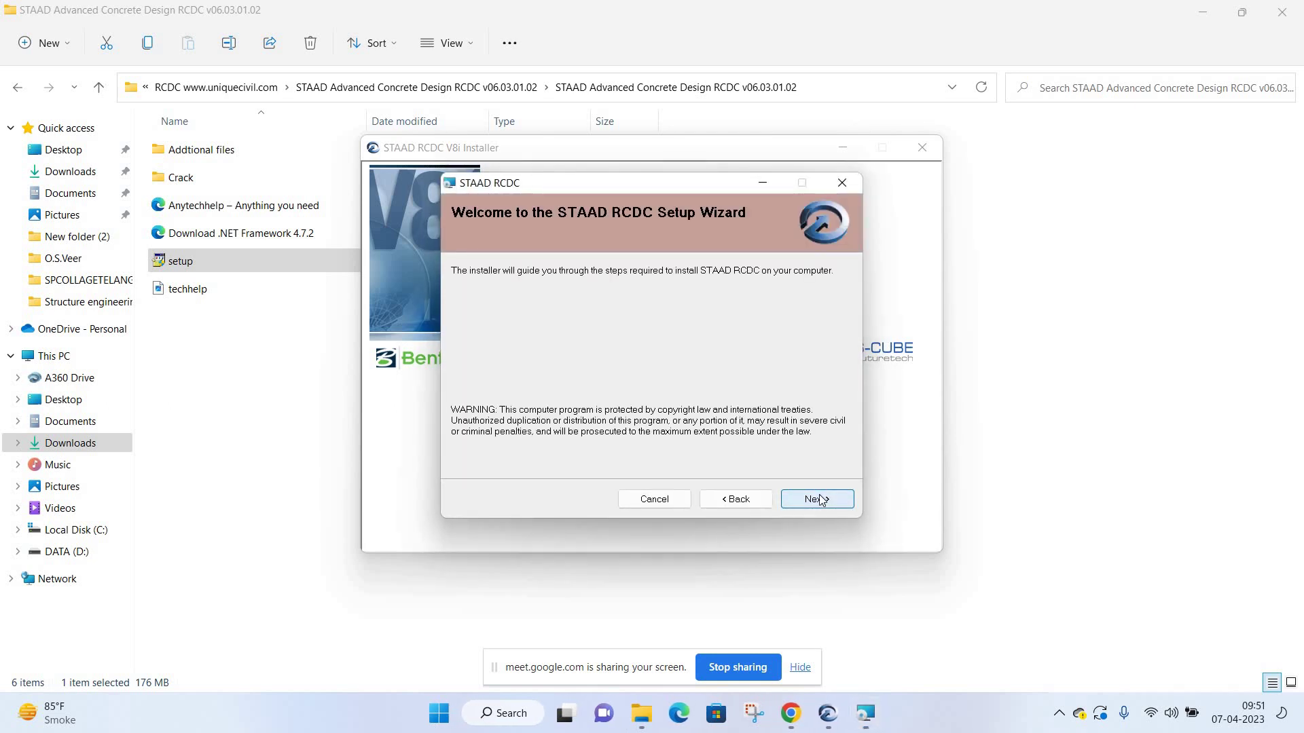
Accept the license, keep C:\Program Files (x86)\STAAD RCDC\, install, and close the finished wizard.
key(Return)
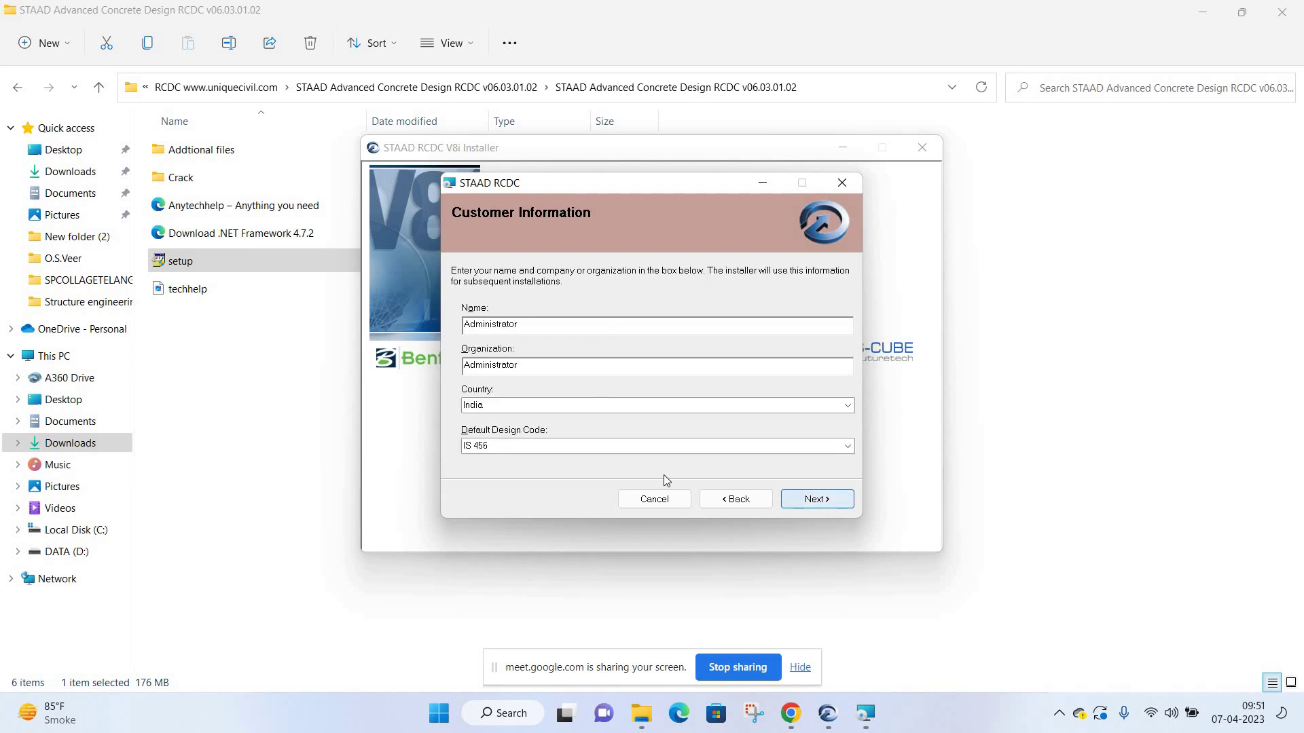
key(Return)
key(Down)
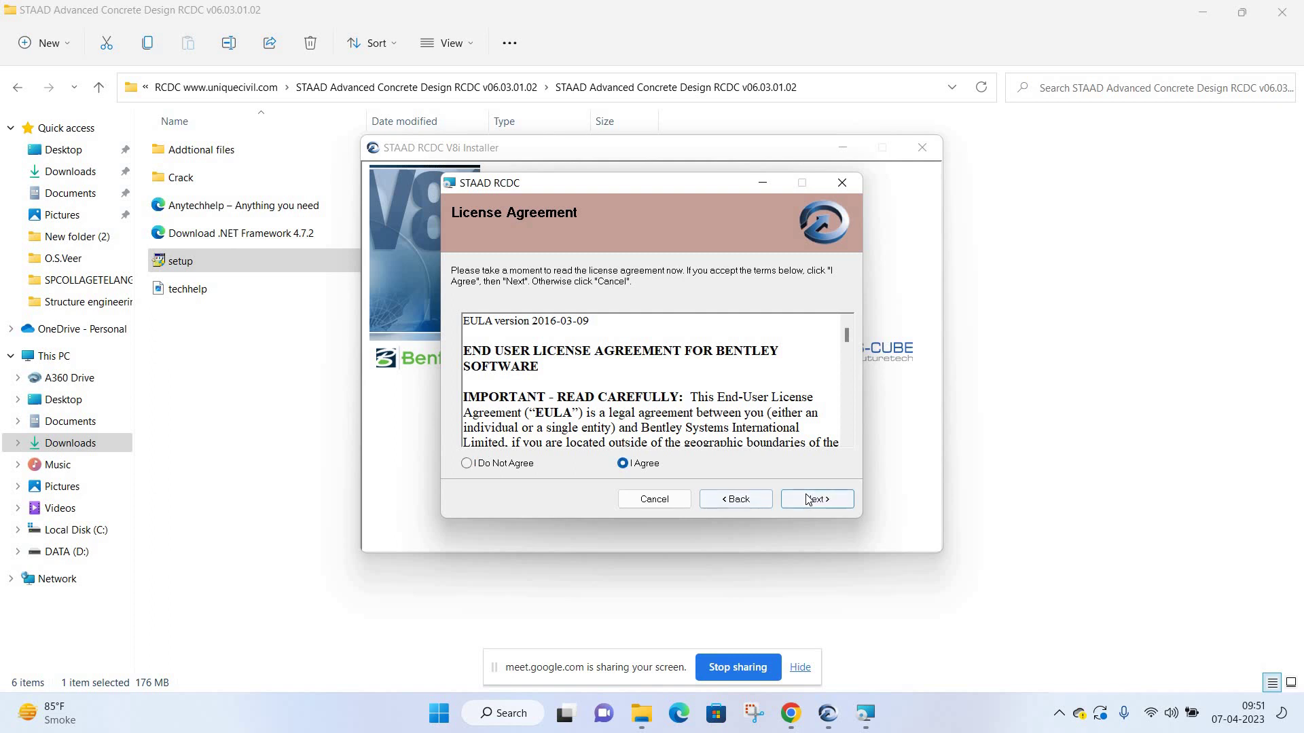
click(811, 499)
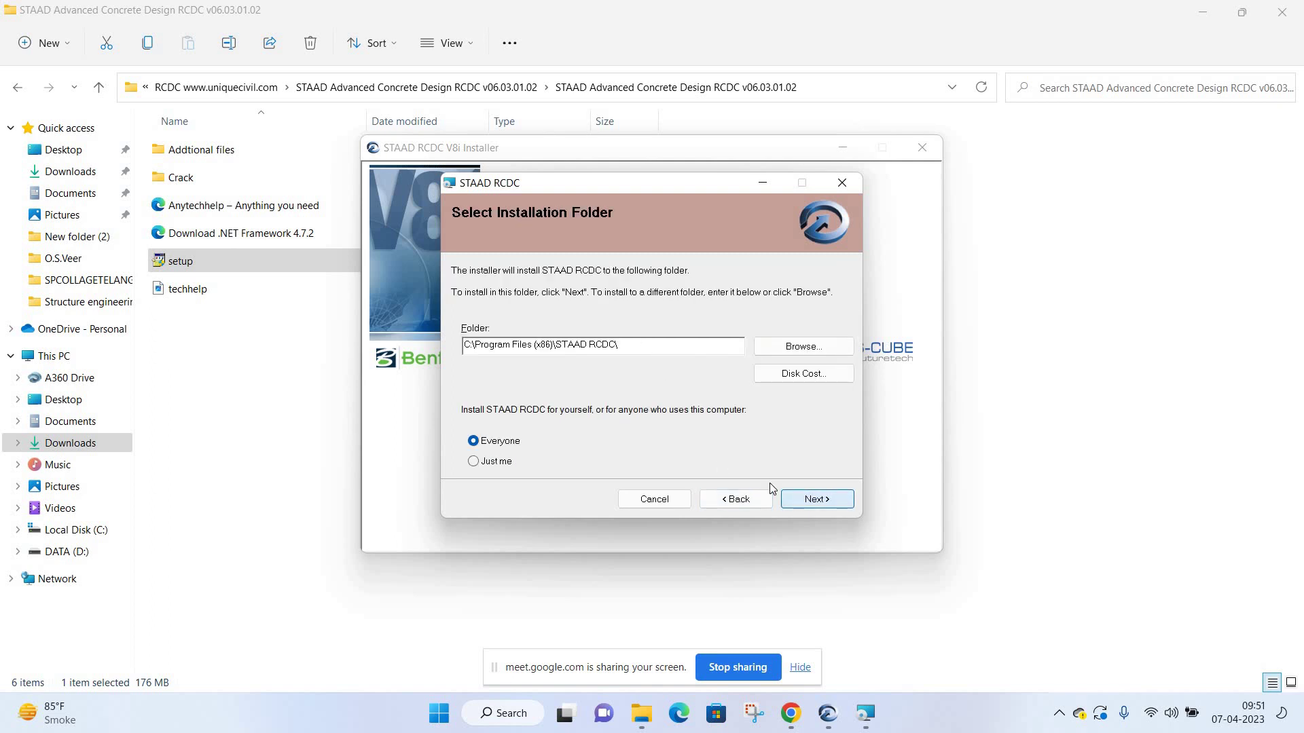
click(808, 505)
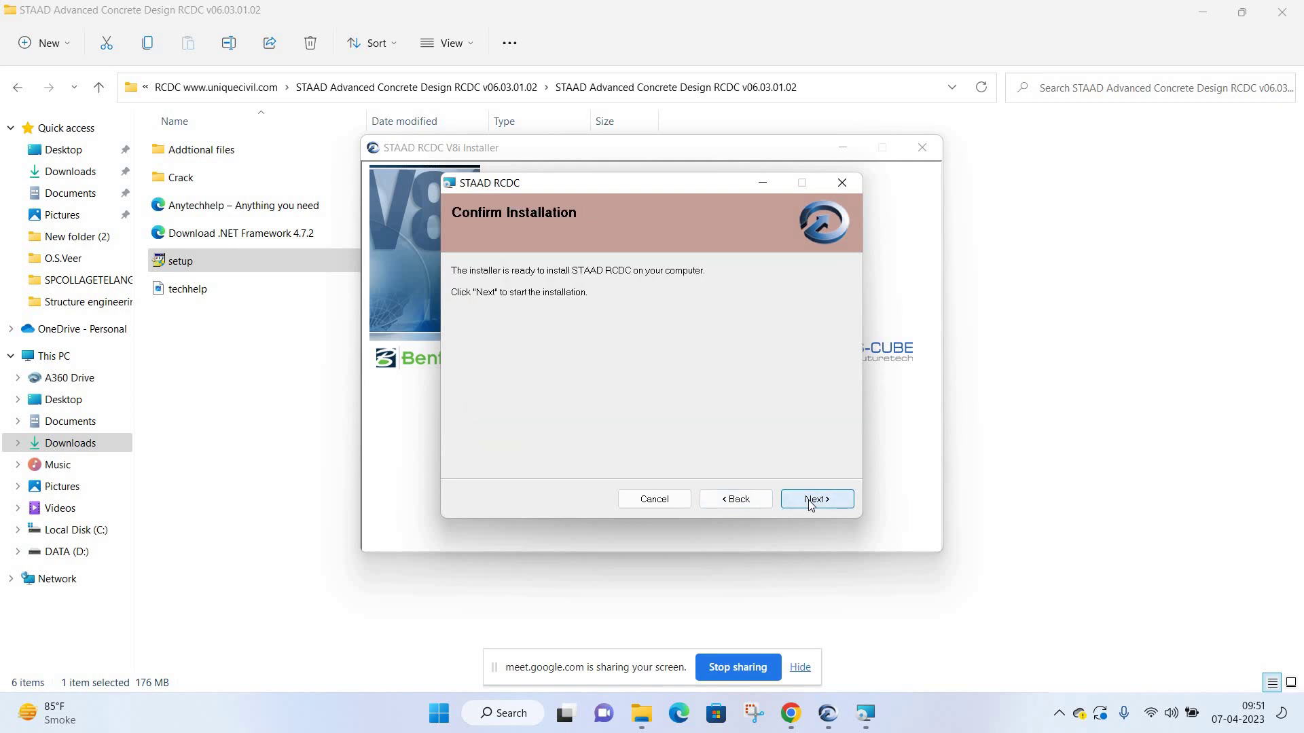
click(809, 503)
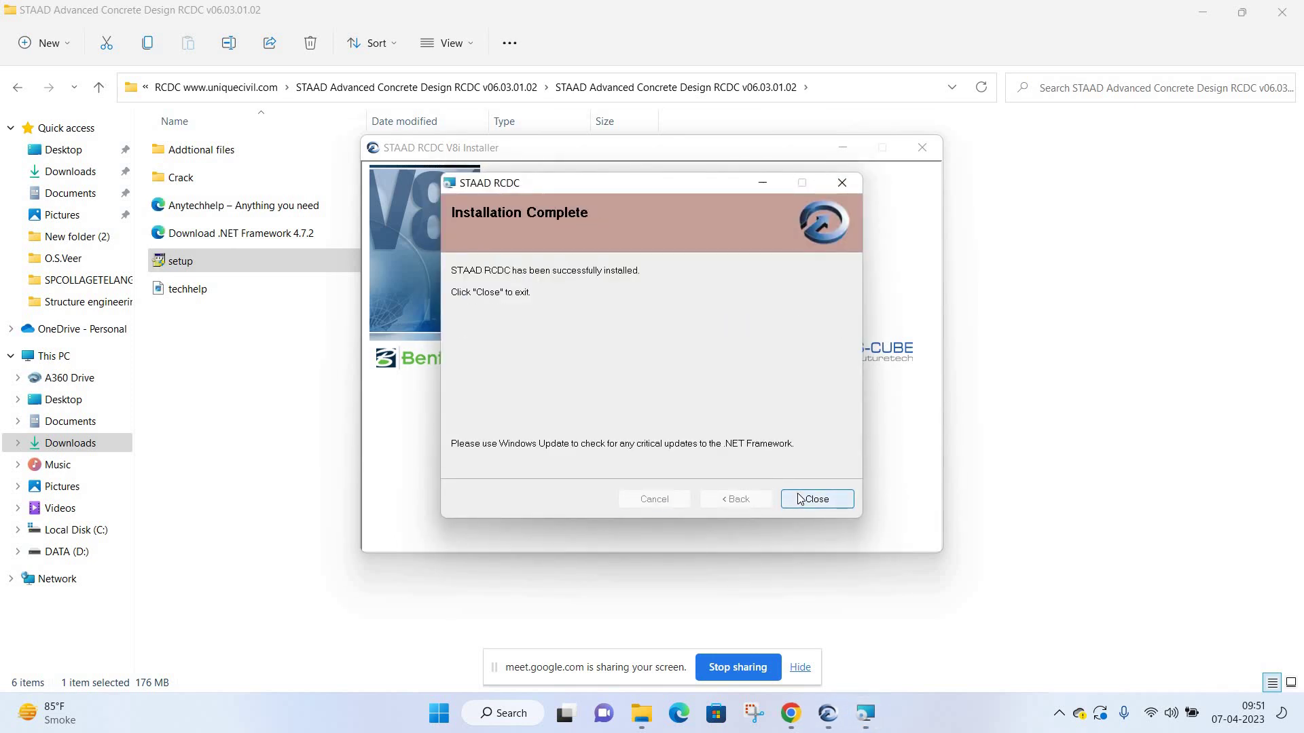
click(800, 499)
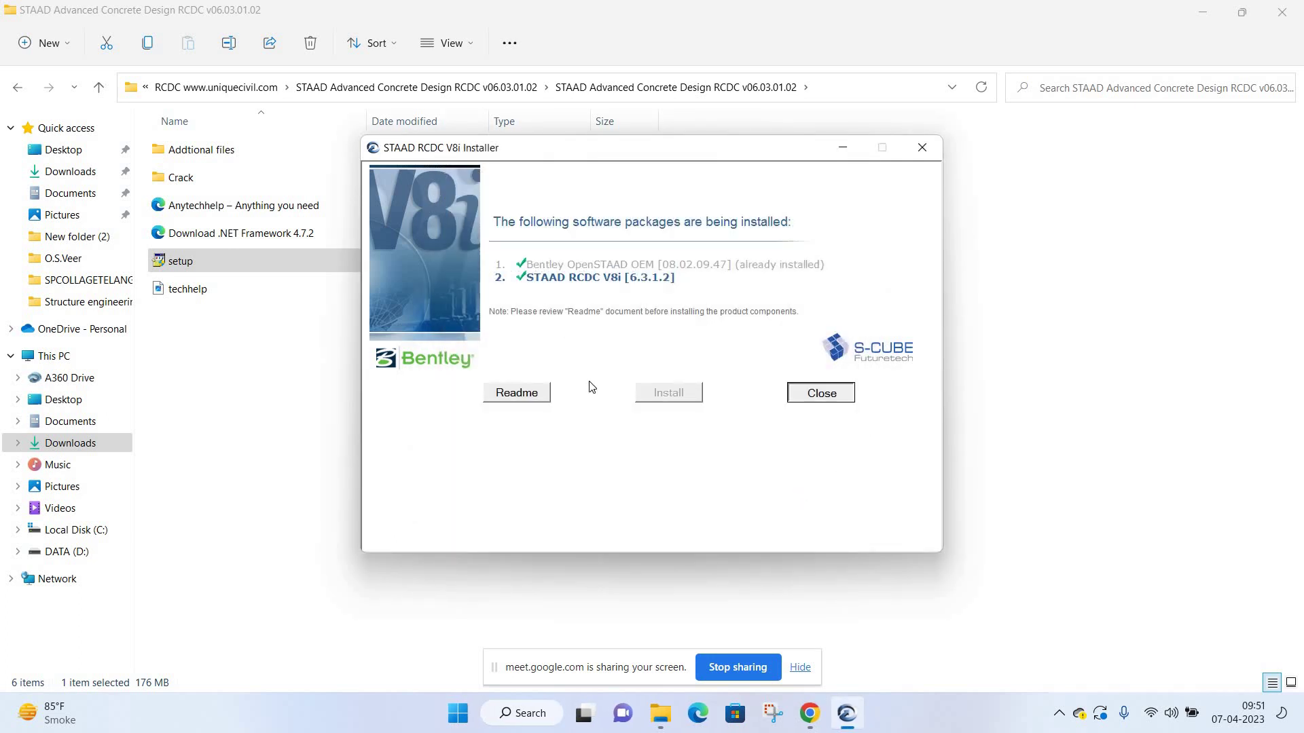
Open the Crack folder and copy Bentley.liclib.10.dll and Bentley.liclib.10.nogui.dll.
double_click(225, 175)
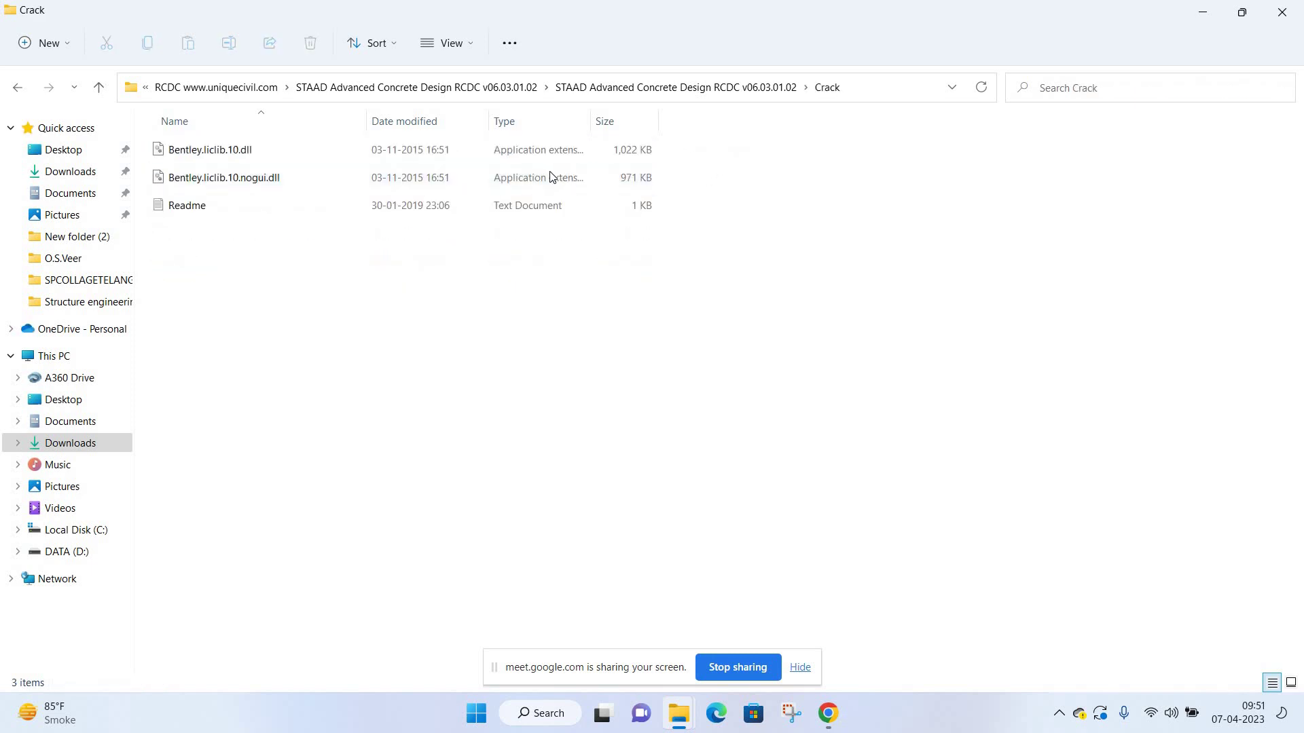
drag(558, 176, 706, 148)
right_click(605, 195)
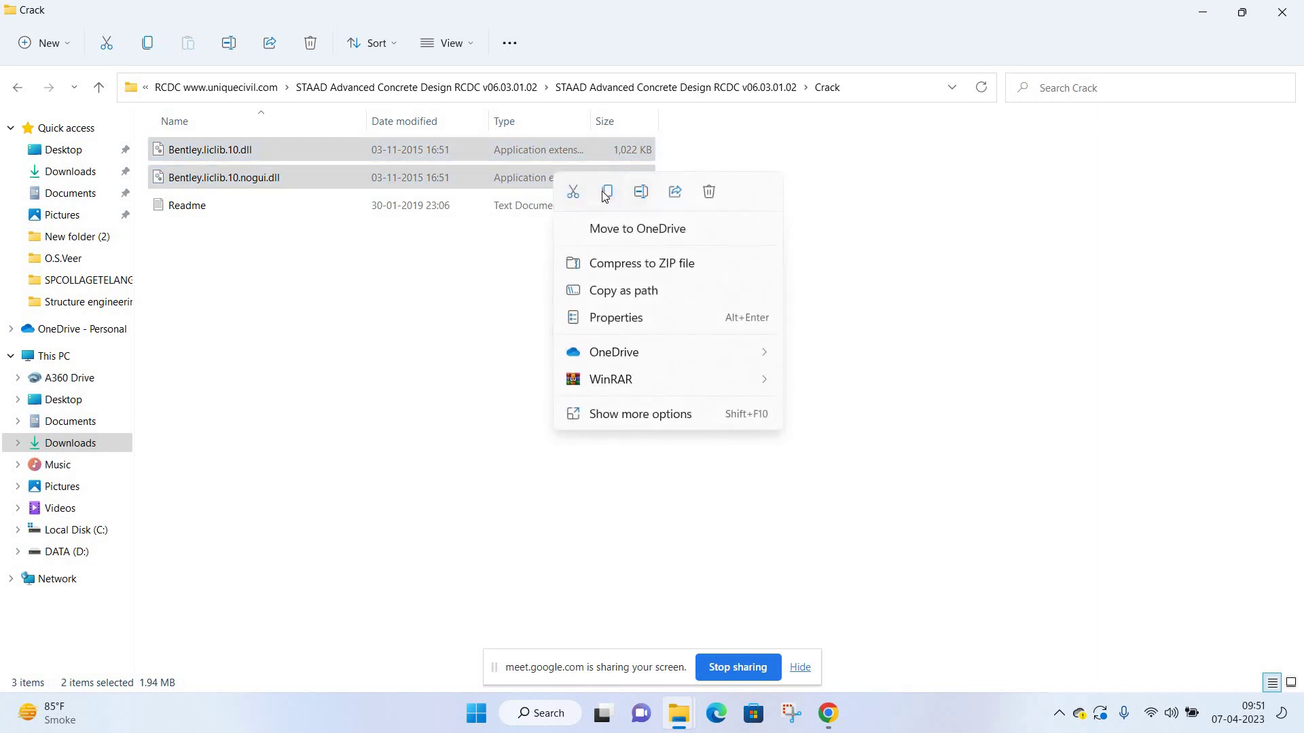
Open the Crack Readme in Notepad and select the 64-bit Program files x86 → Staad rcdc path.
double_click(427, 207)
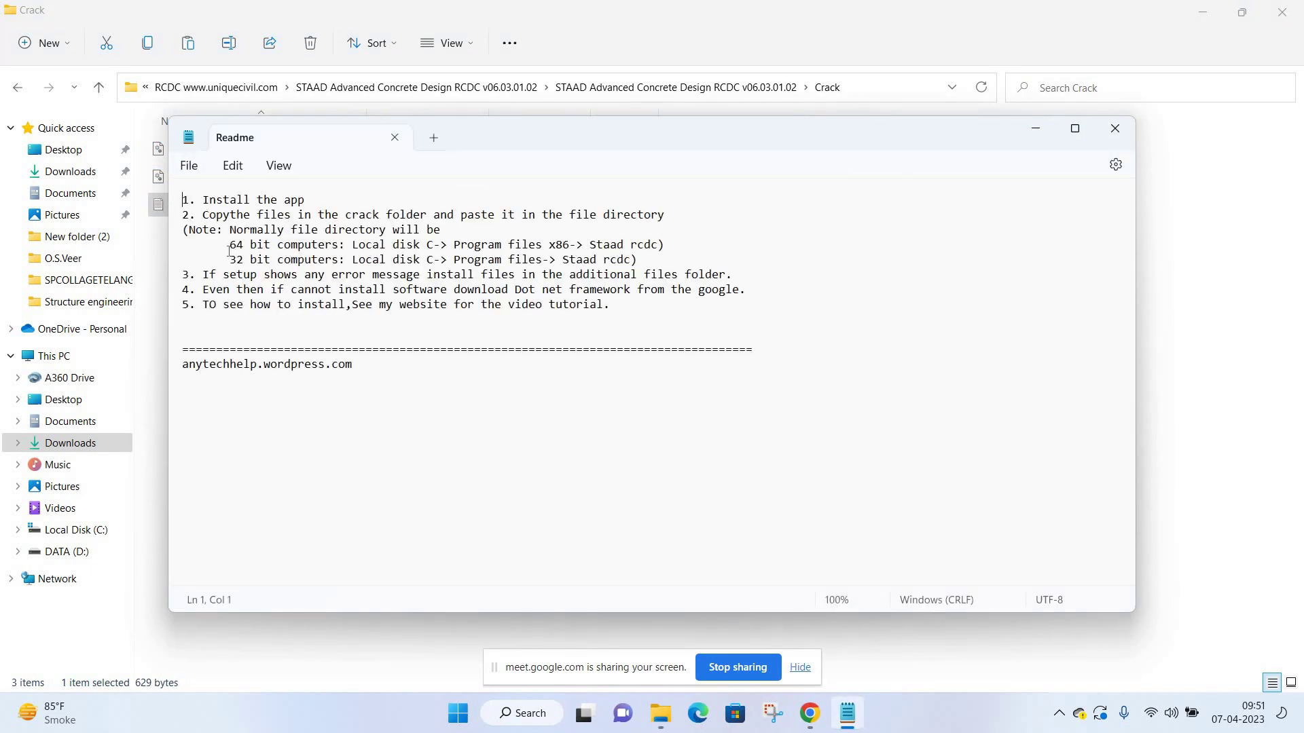
drag(230, 244, 460, 245)
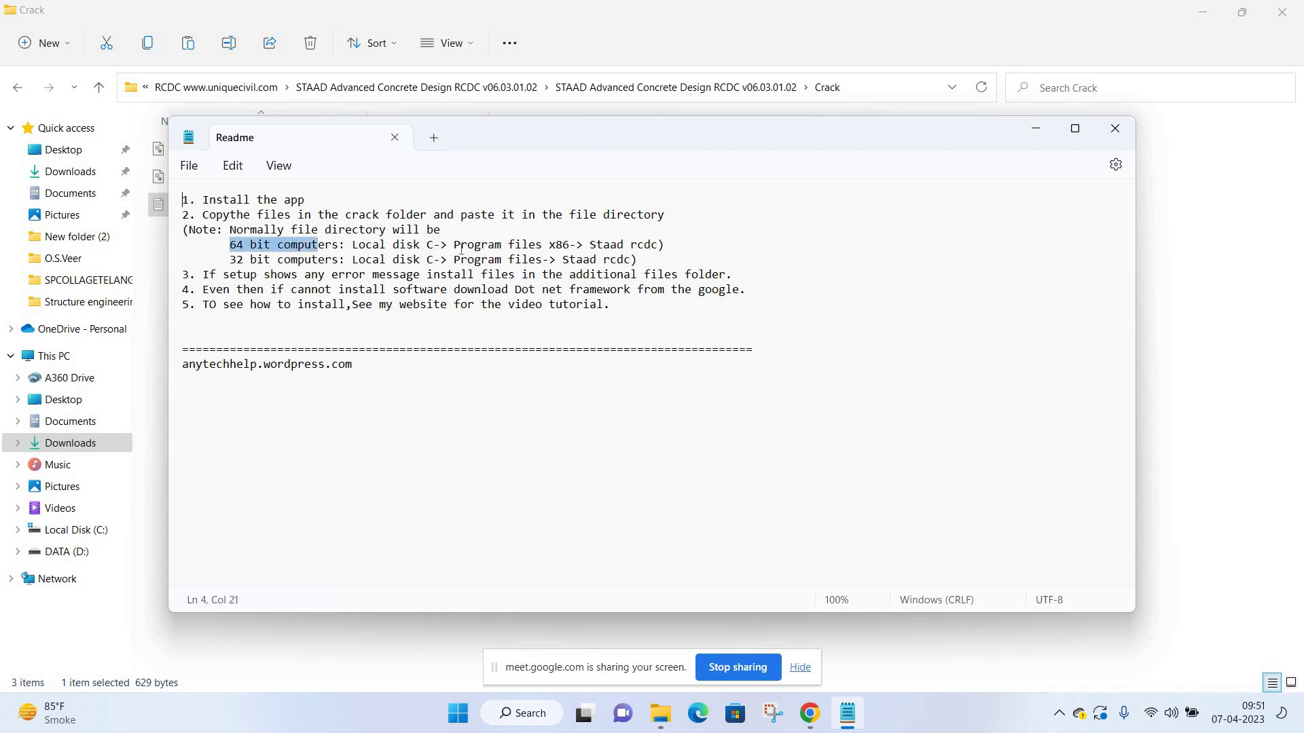
drag(569, 247, 667, 251)
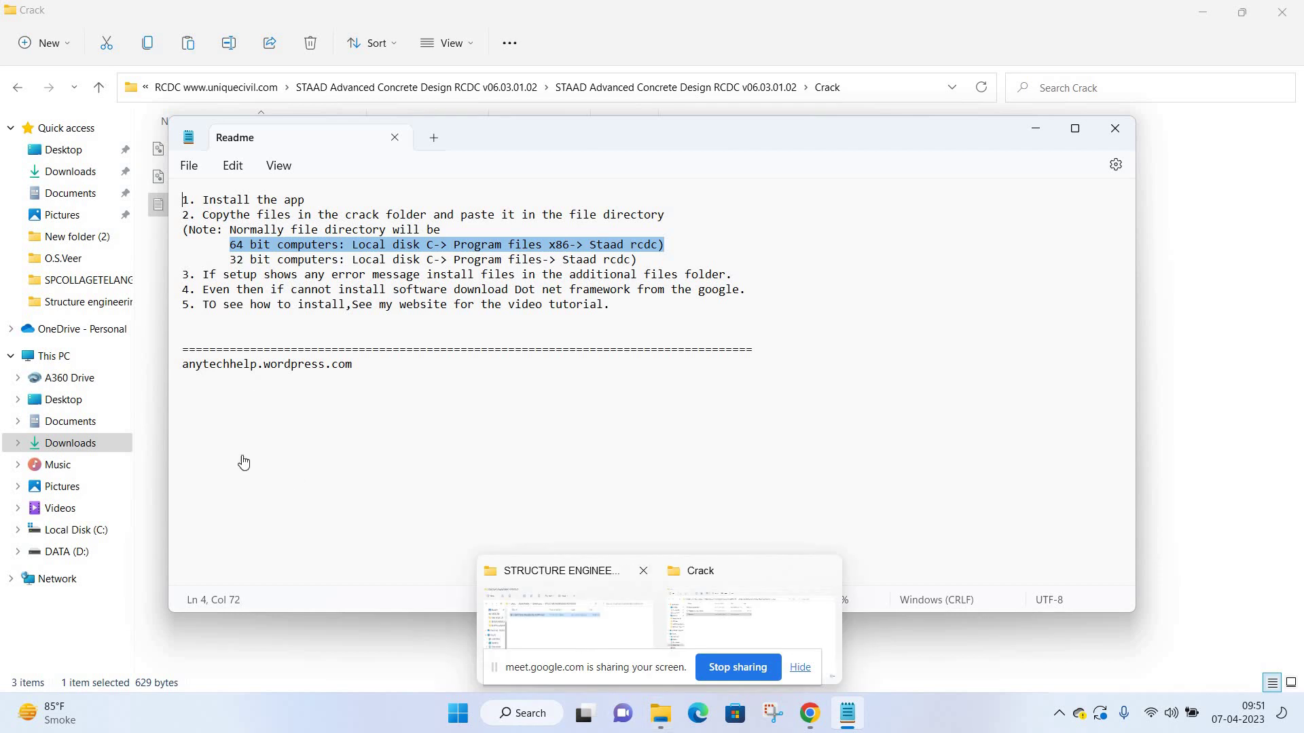
mouse_move(660, 713)
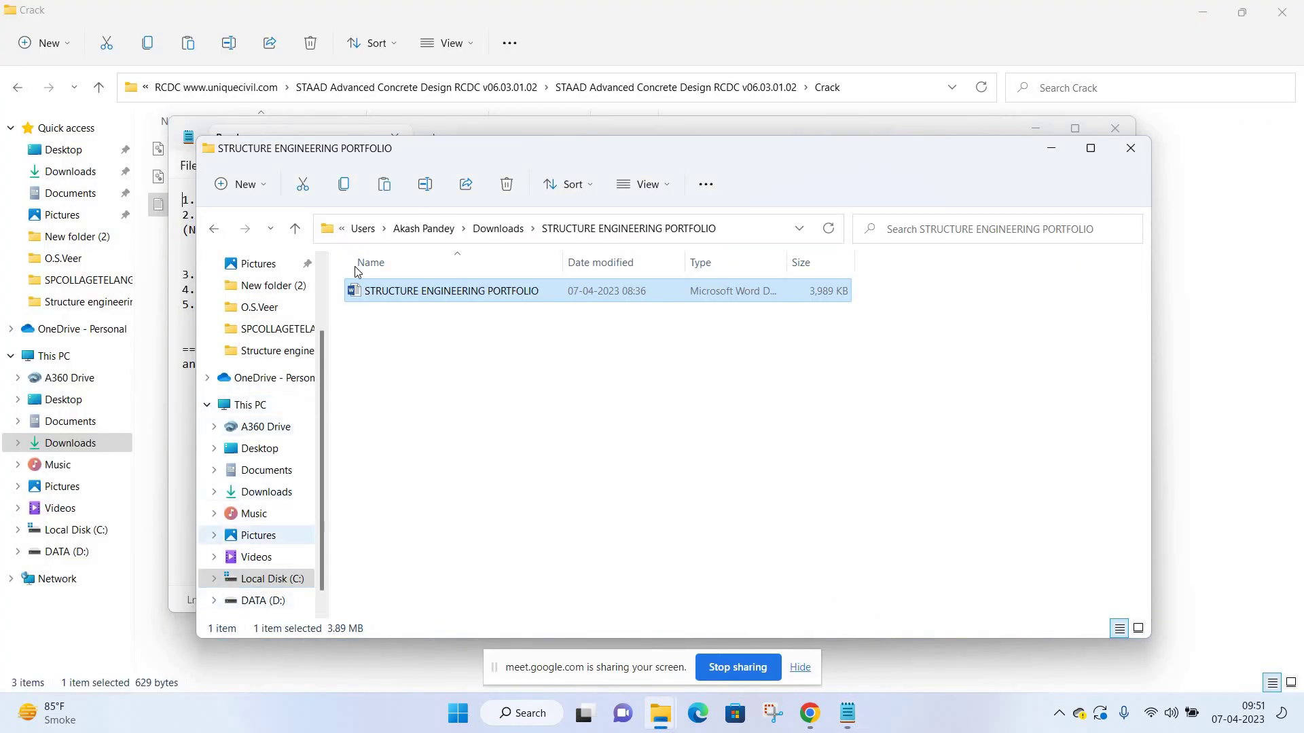
Navigate to the C:\Program Files (x86)\STAAD RCDC installation folder.
click(263, 601)
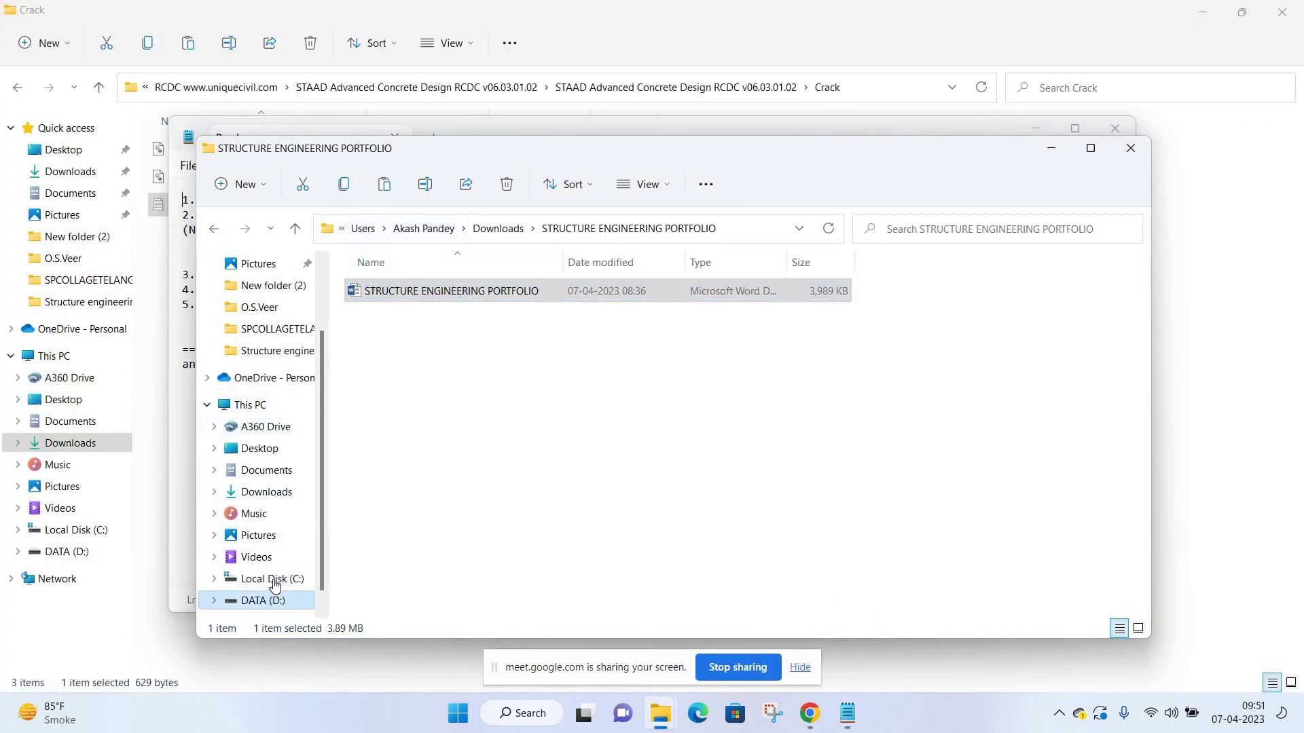
key(Up)
scroll(425, 393, down, 1)
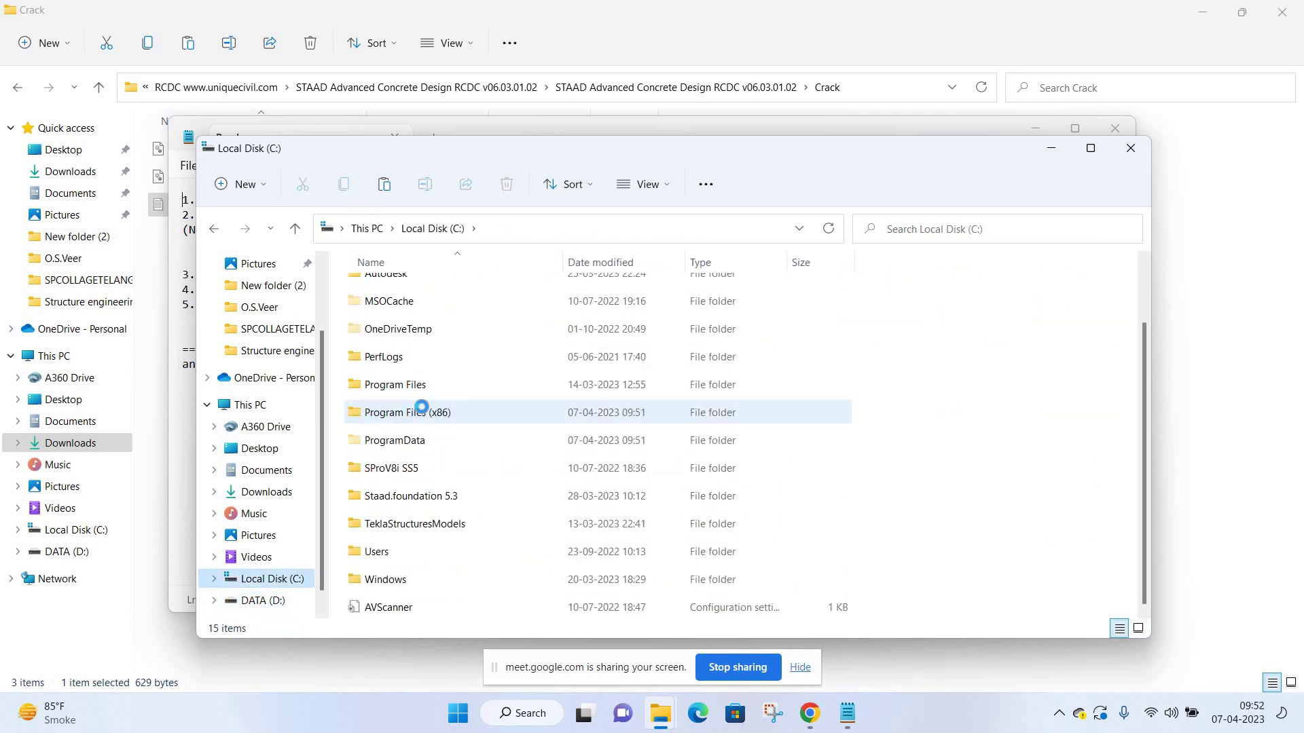
double_click(428, 412)
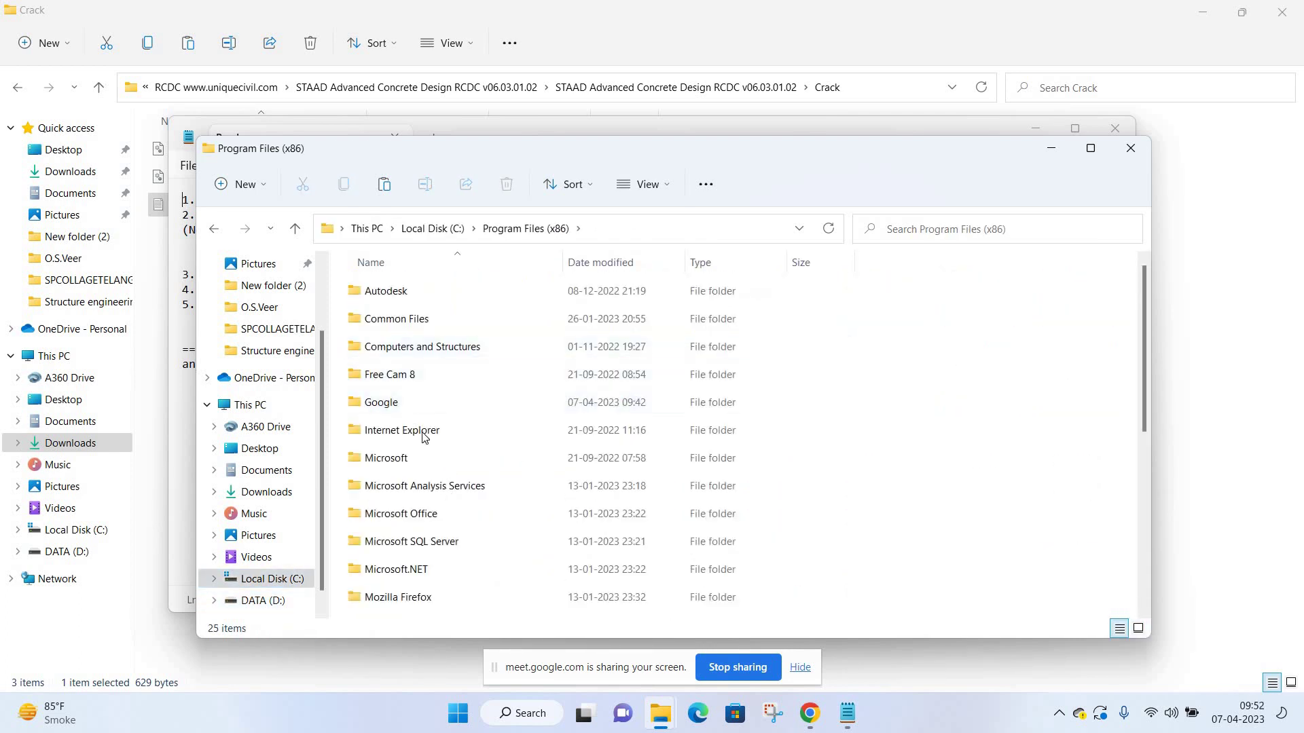
scroll(426, 439, down, 2)
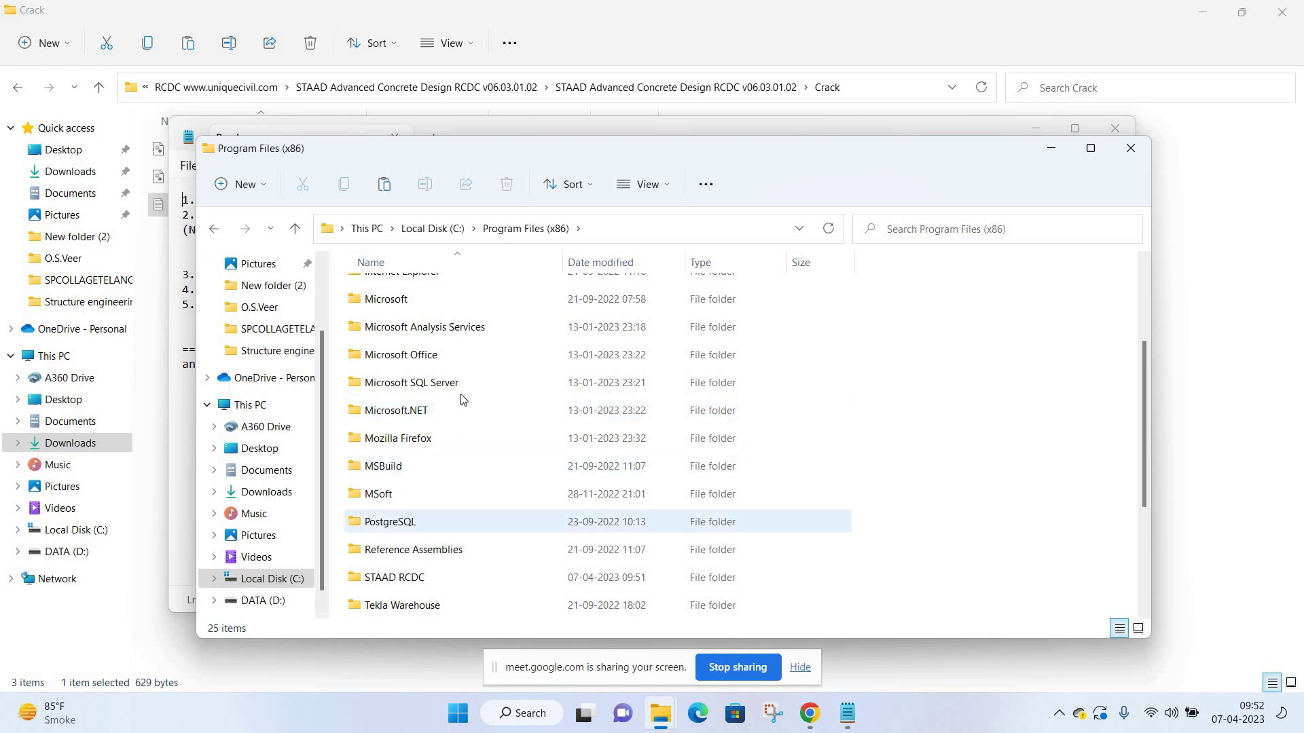
click(401, 577)
key(Return)
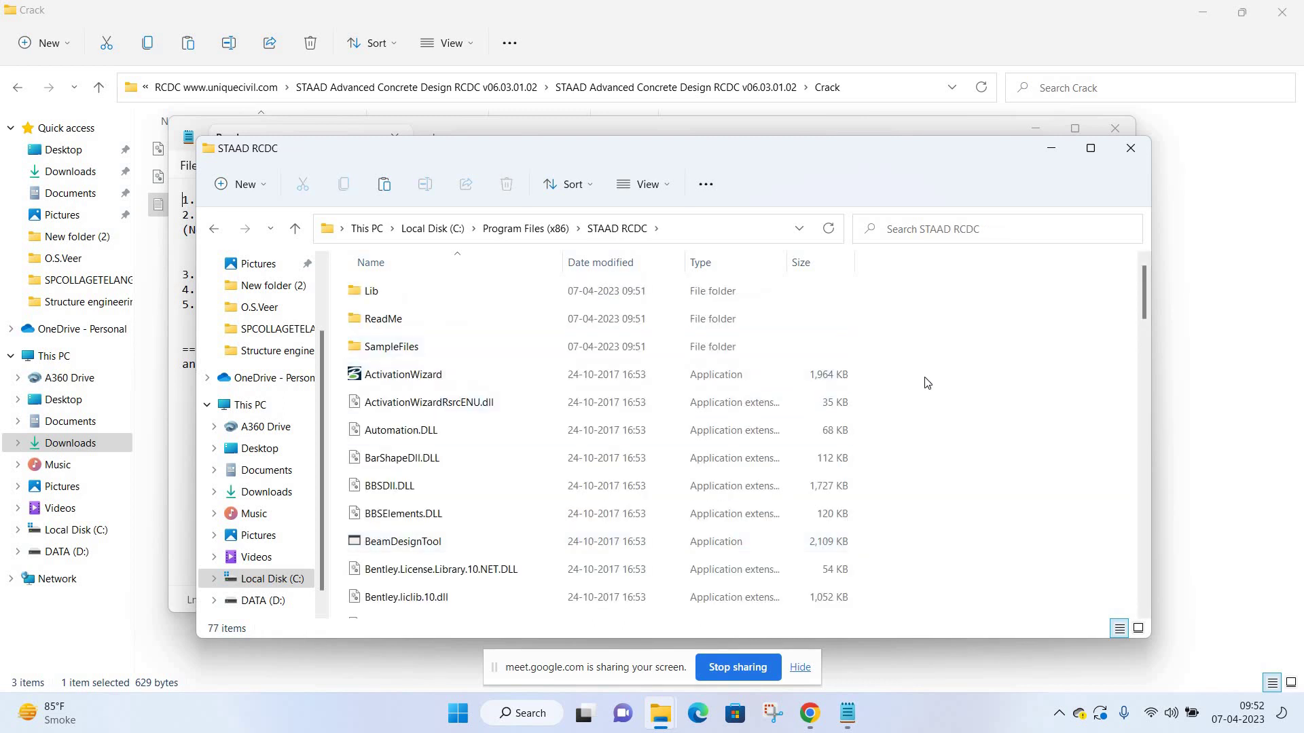
Paste the two Bentley.liclib DLLs there, replacing the originals with administrator permission.
right_click(947, 406)
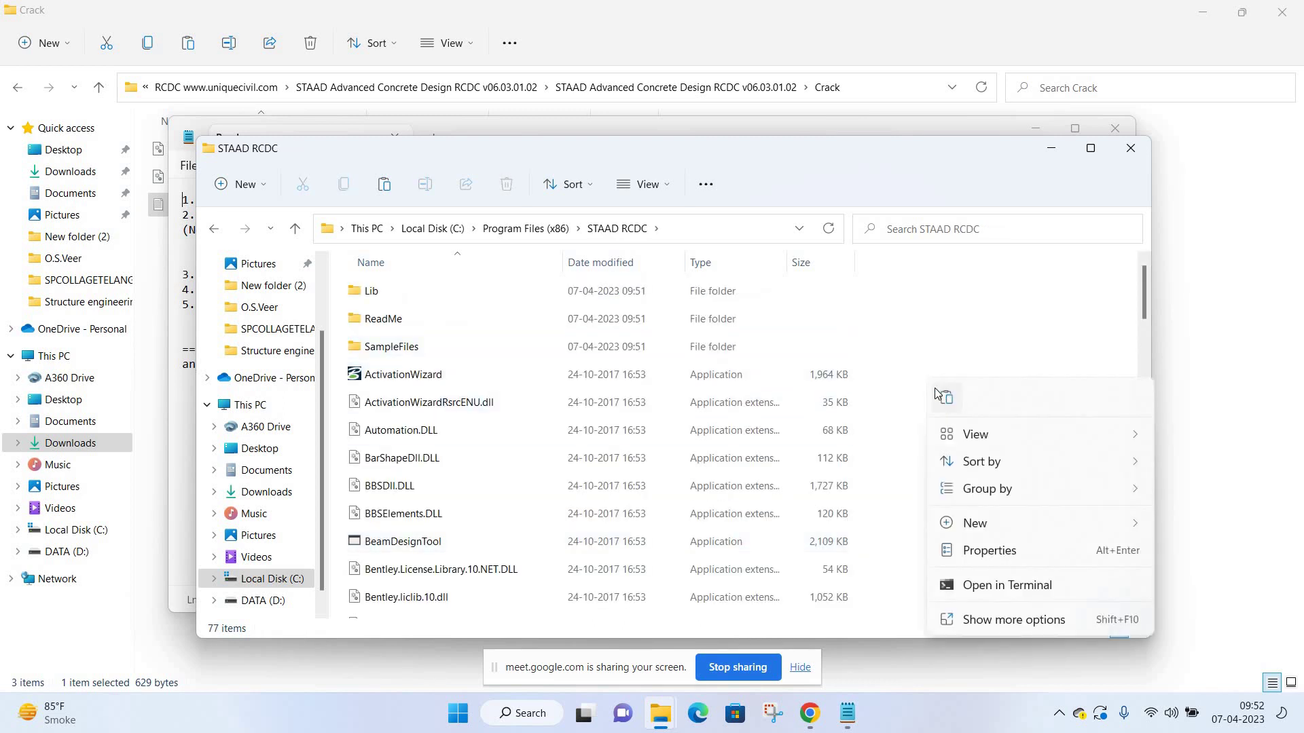
click(947, 398)
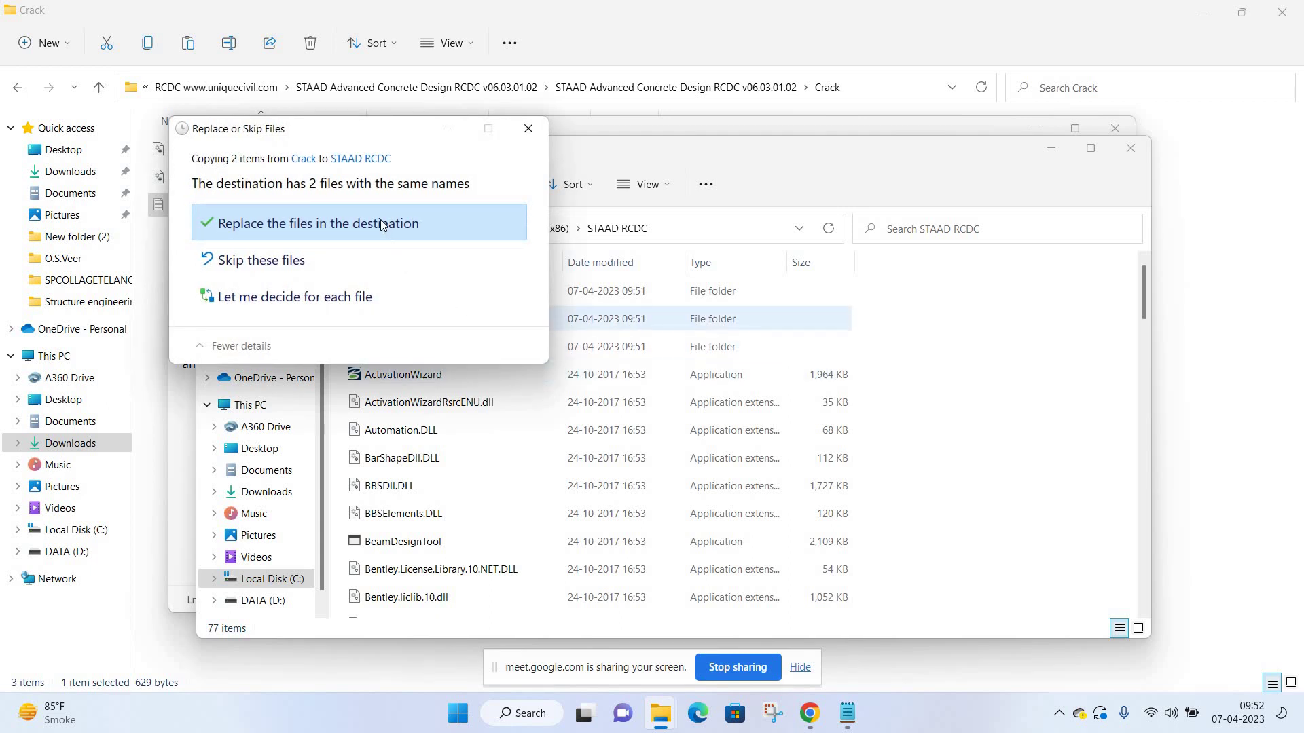
click(381, 224)
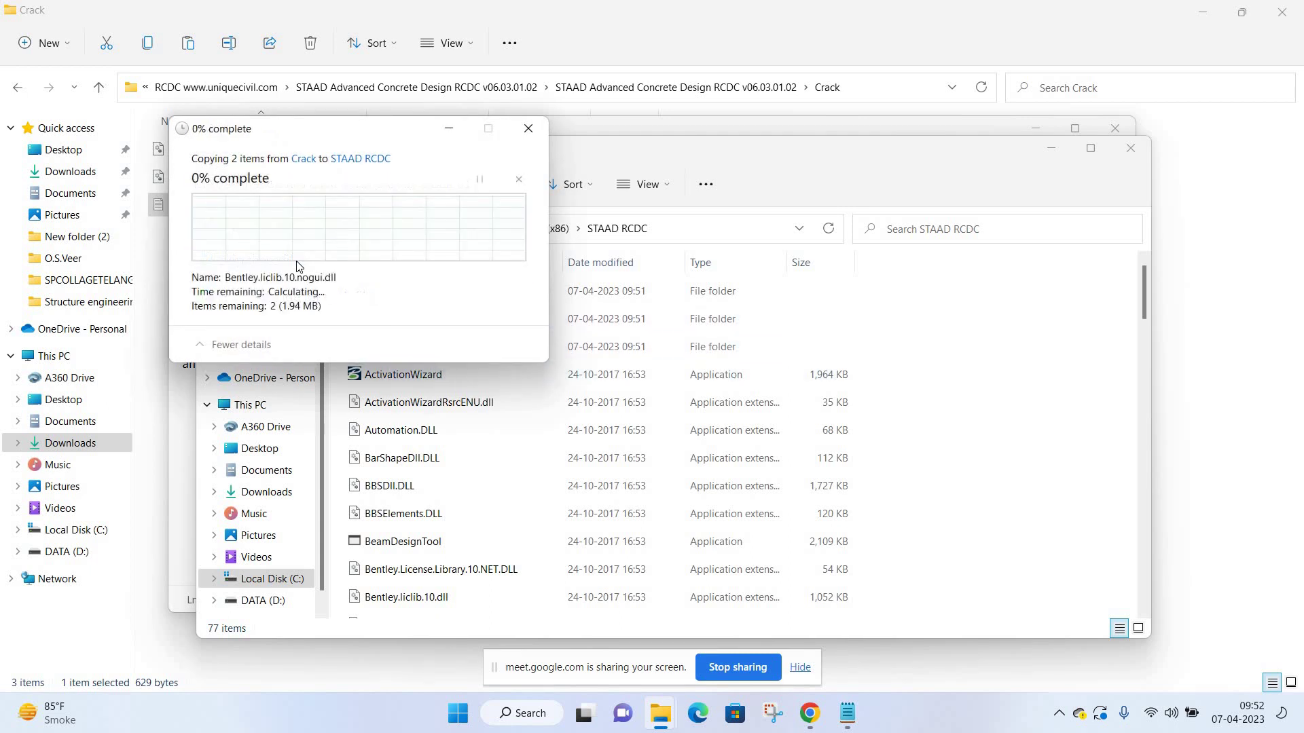
click(297, 262)
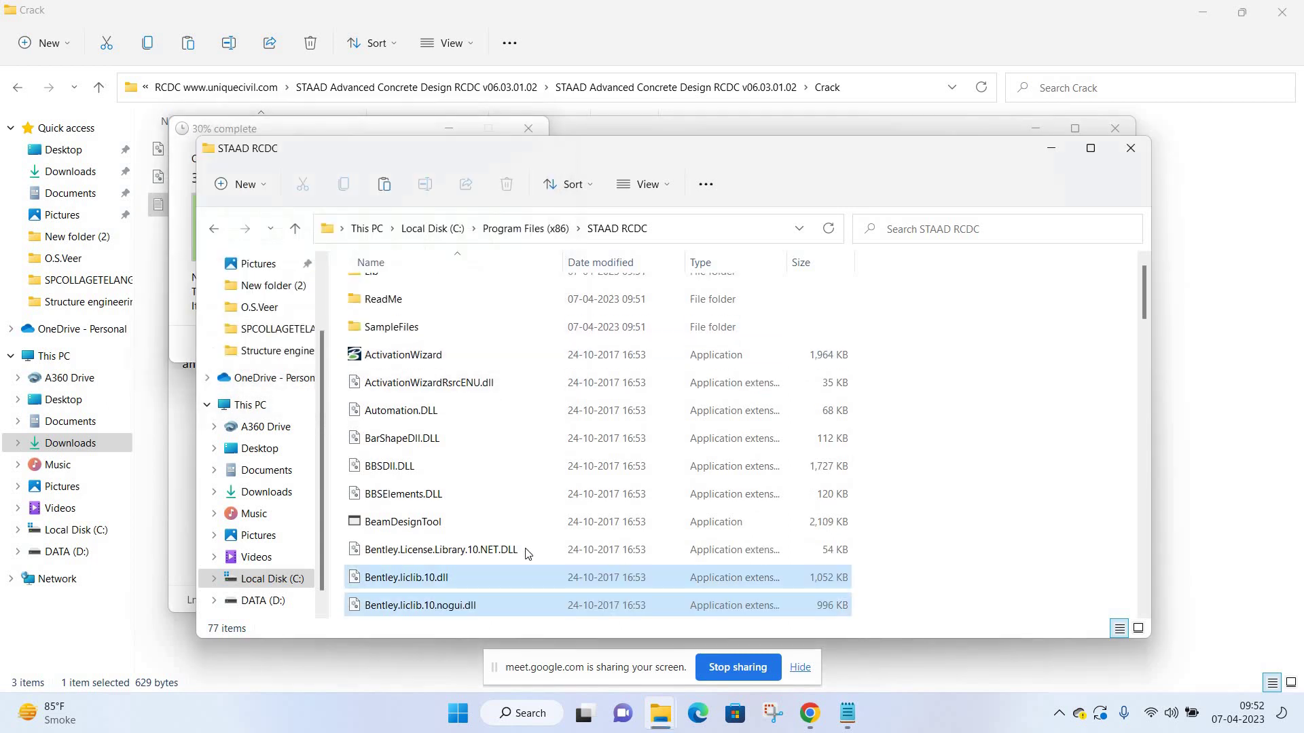
Close the STAAD RCDC window and browse up from Crack to the RCDC CRACK folder.
click(1130, 148)
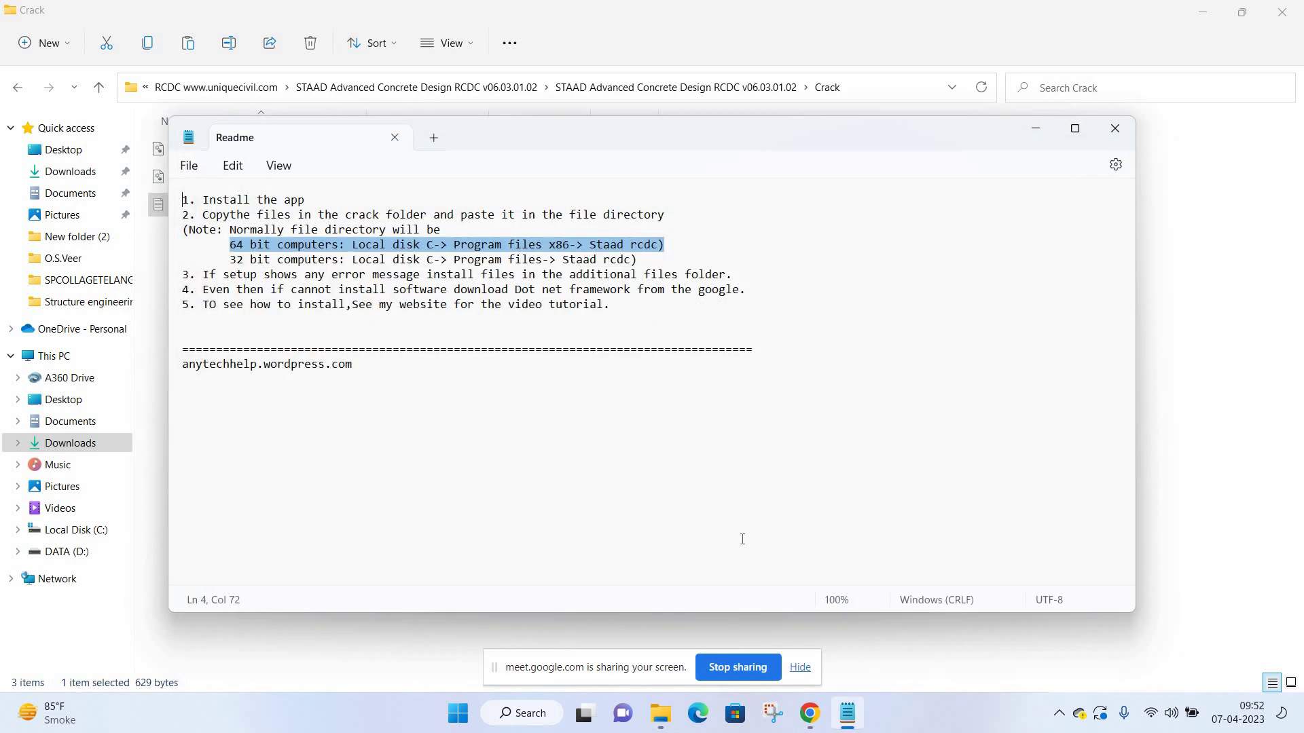
click(660, 106)
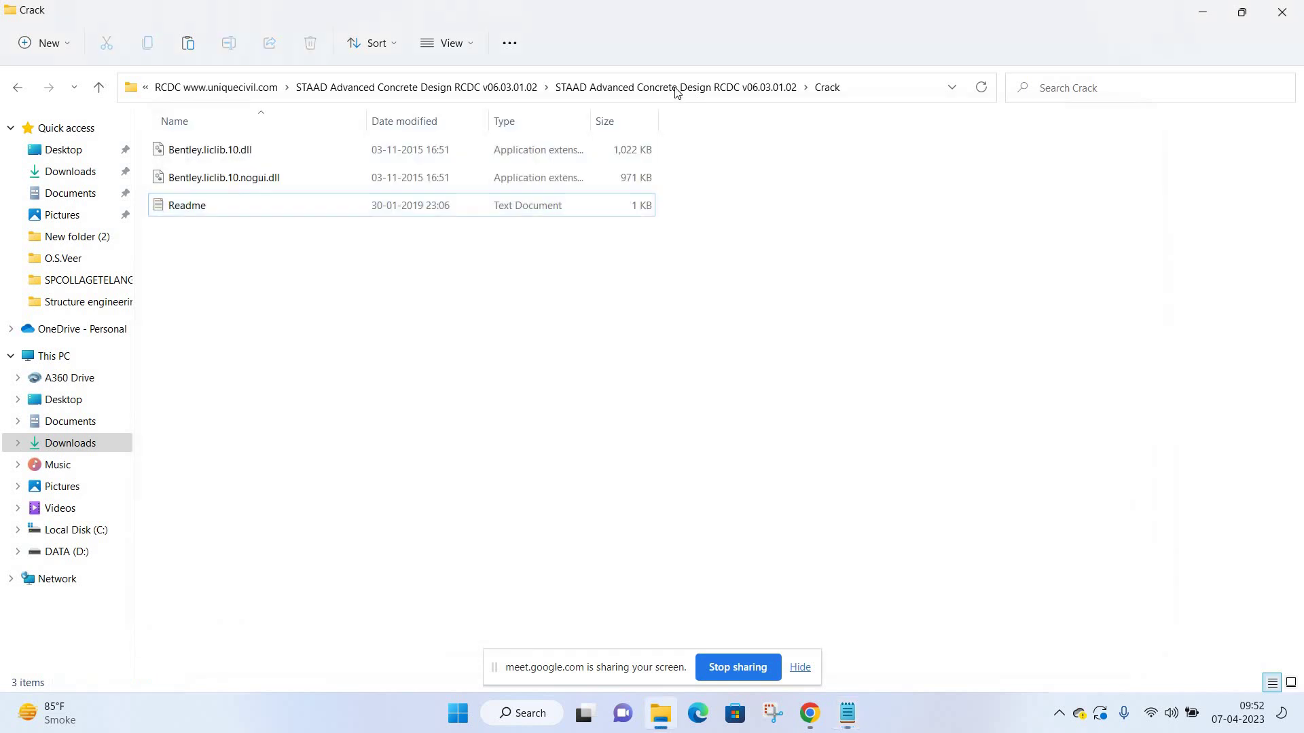
click(570, 94)
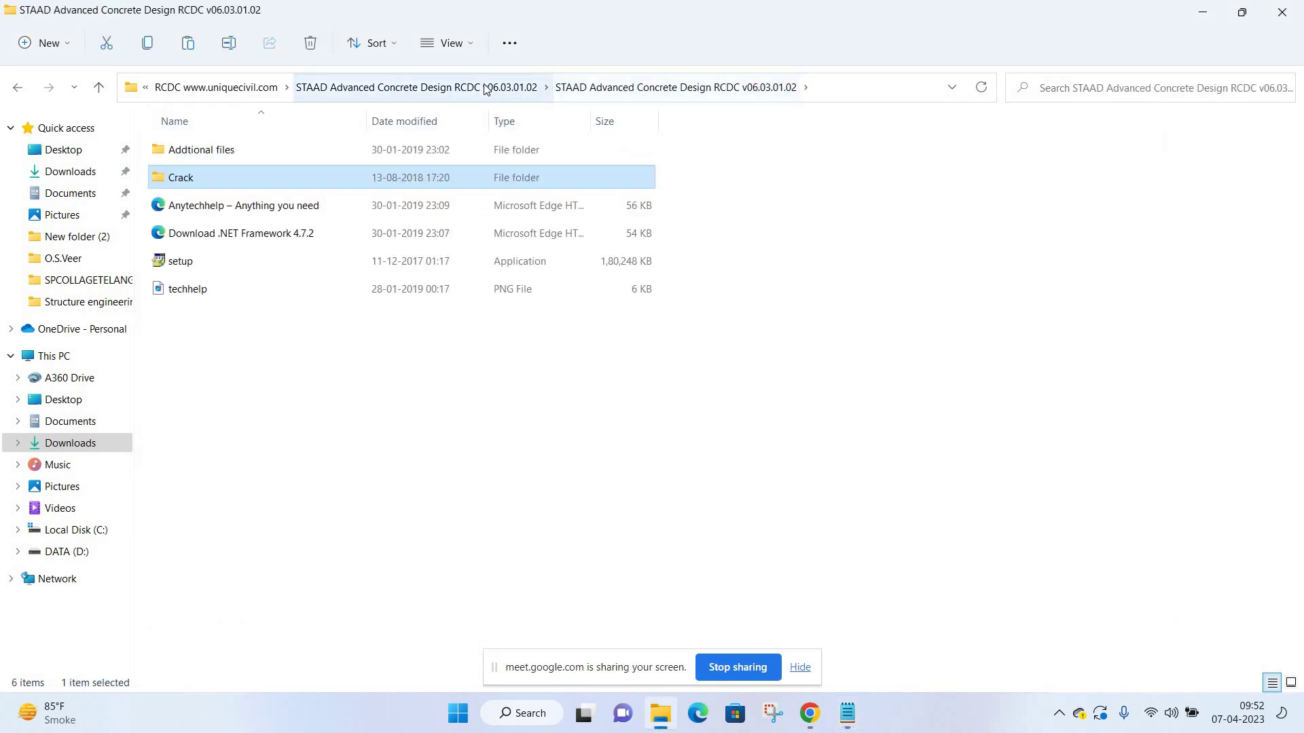
click(446, 95)
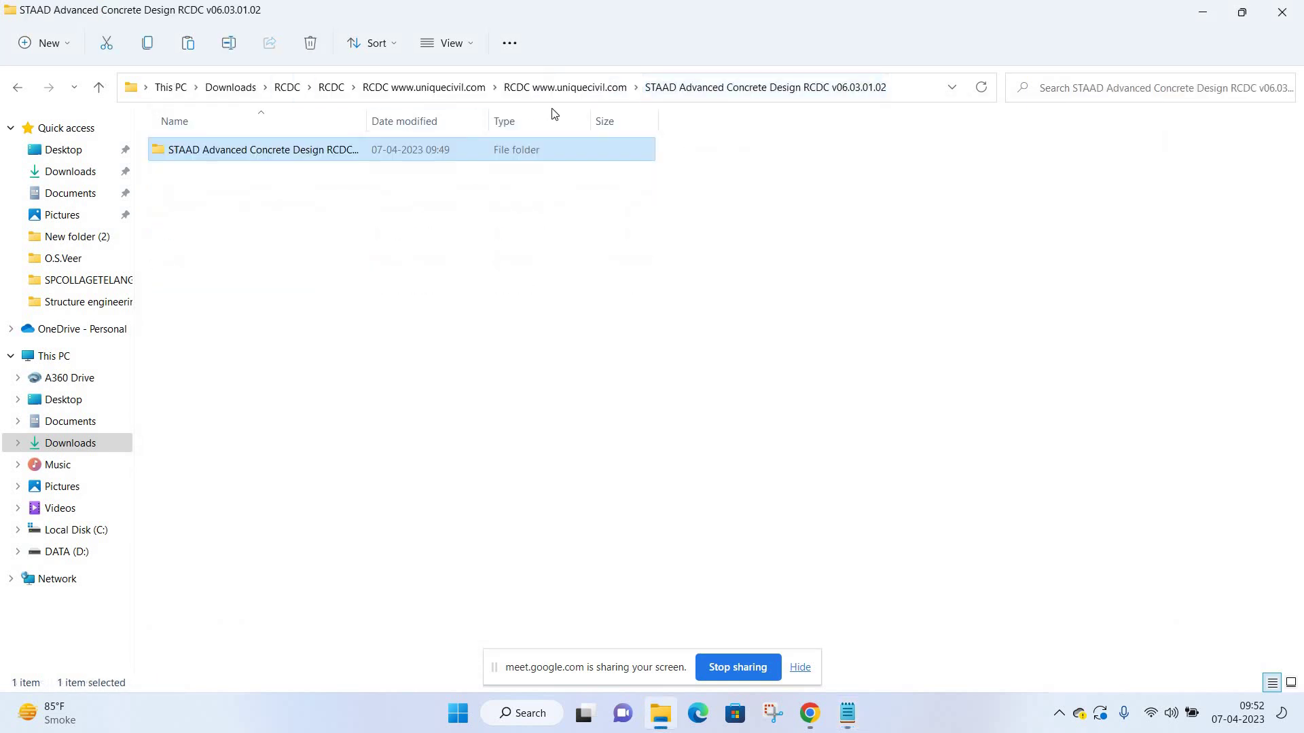
key(alt+Up)
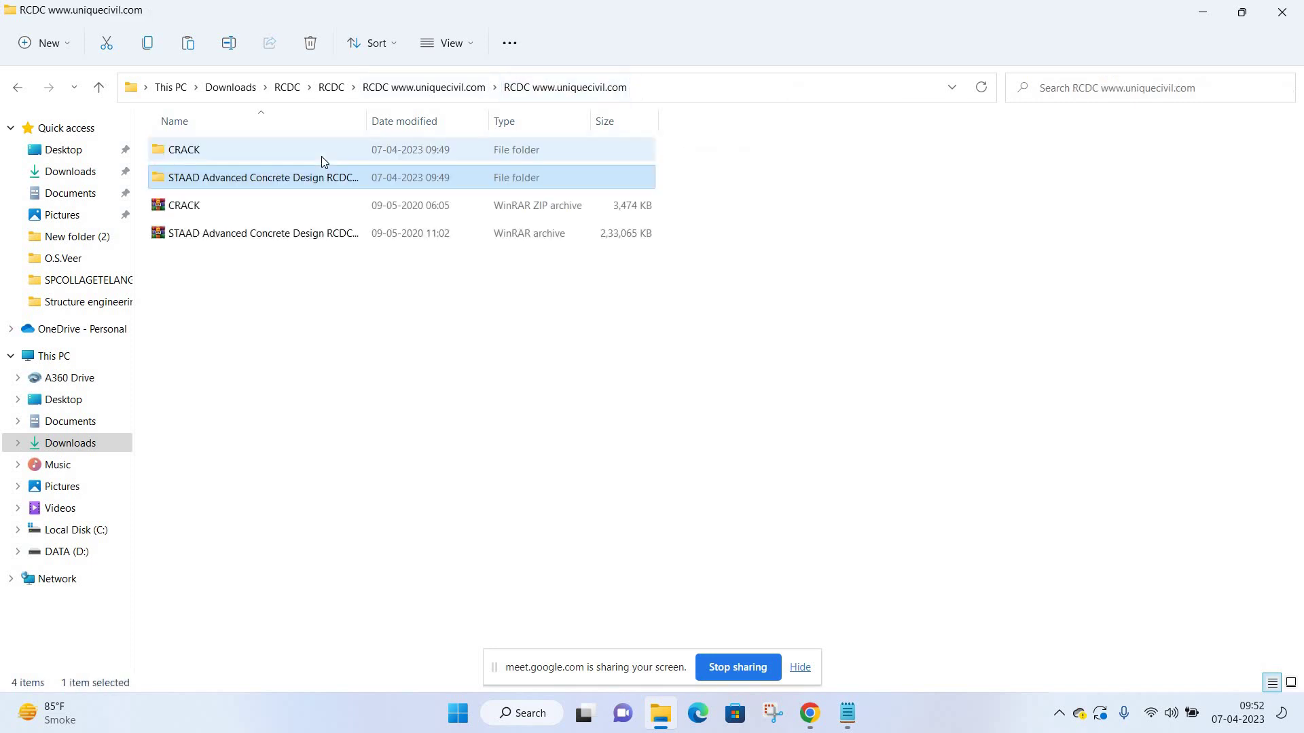
double_click(234, 155)
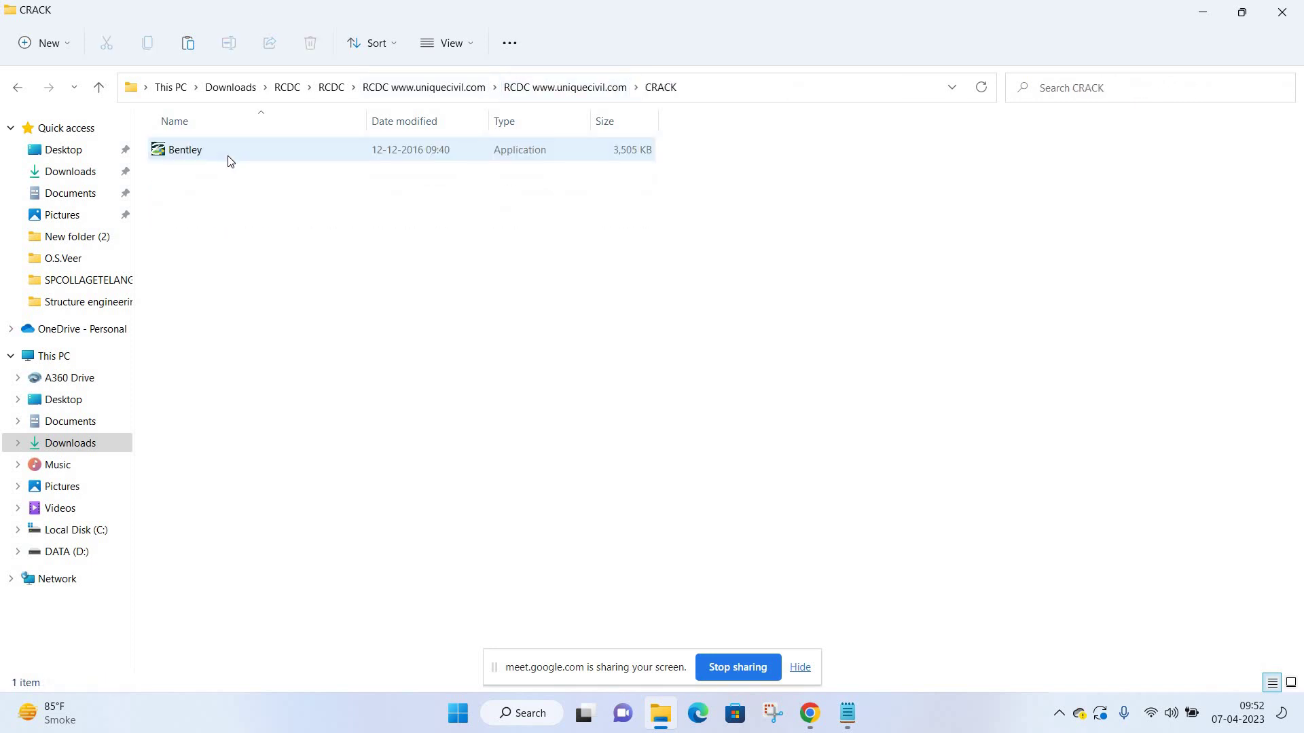
Run the Bentley activator program as administrator.
click(231, 161)
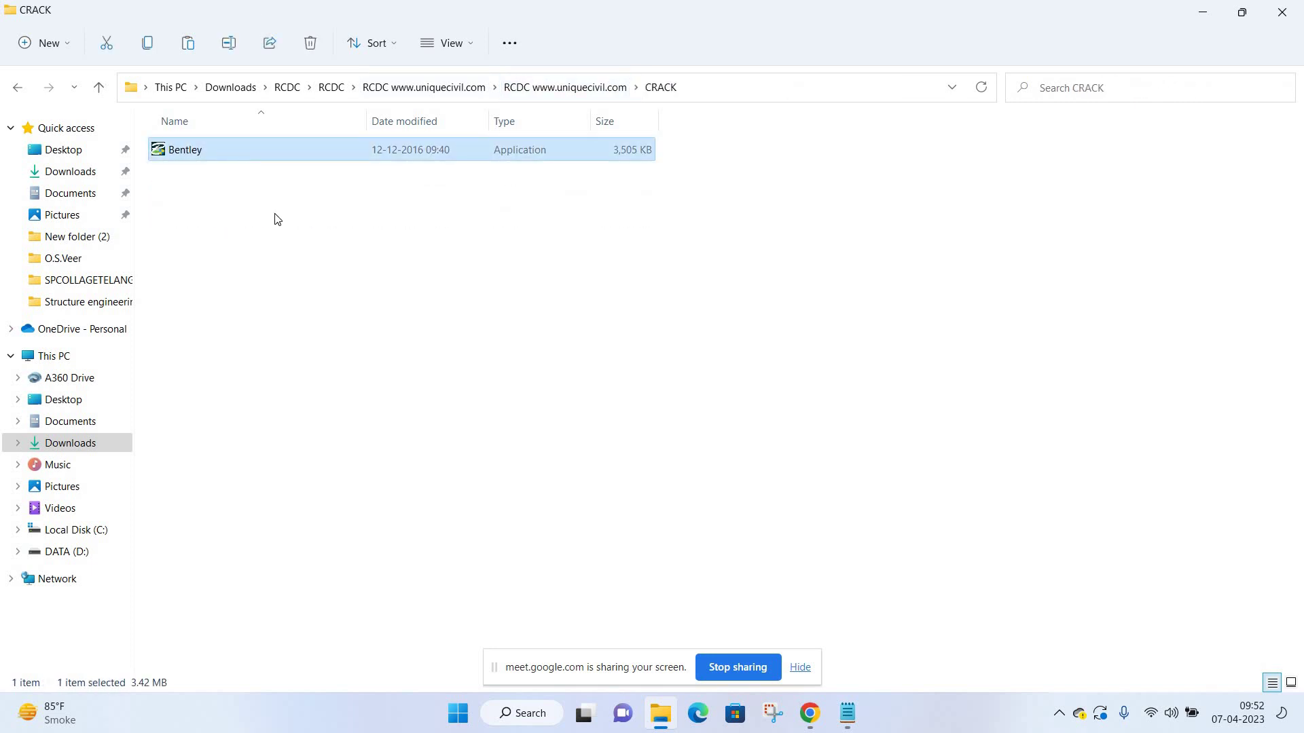
key(shift+F10)
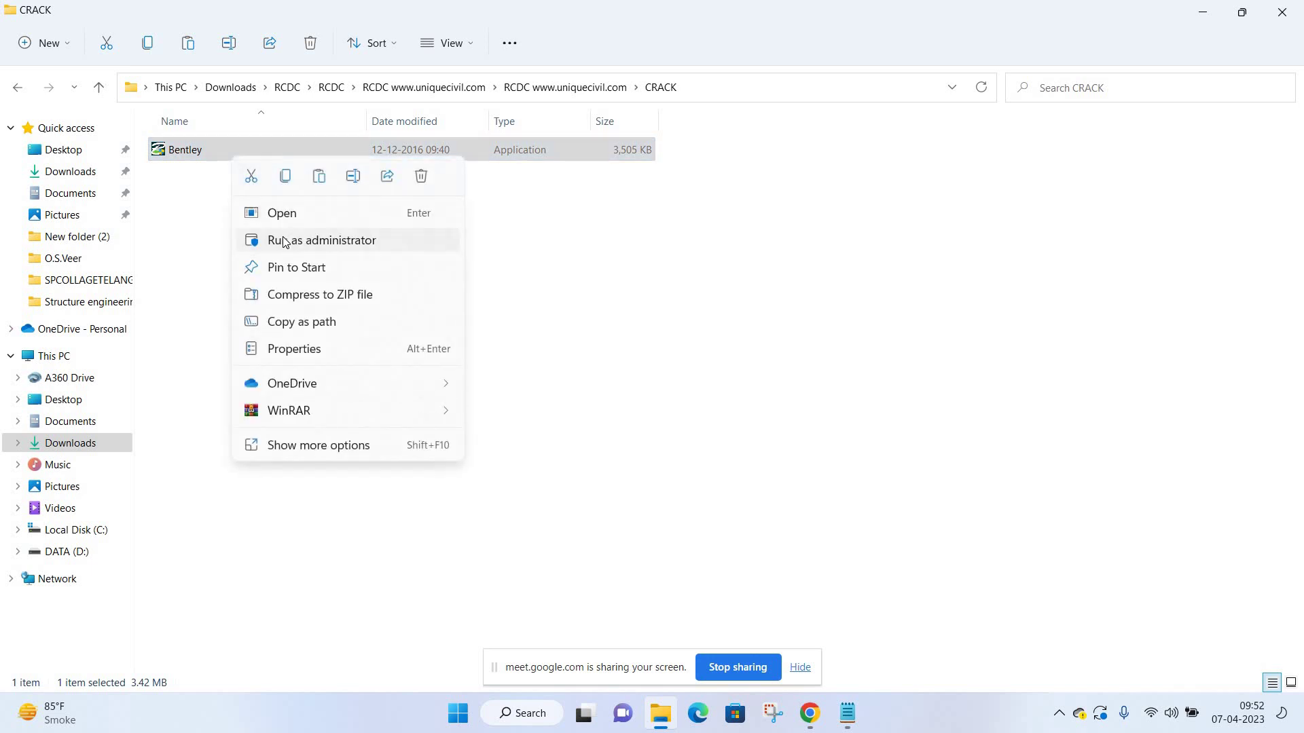
key(Return)
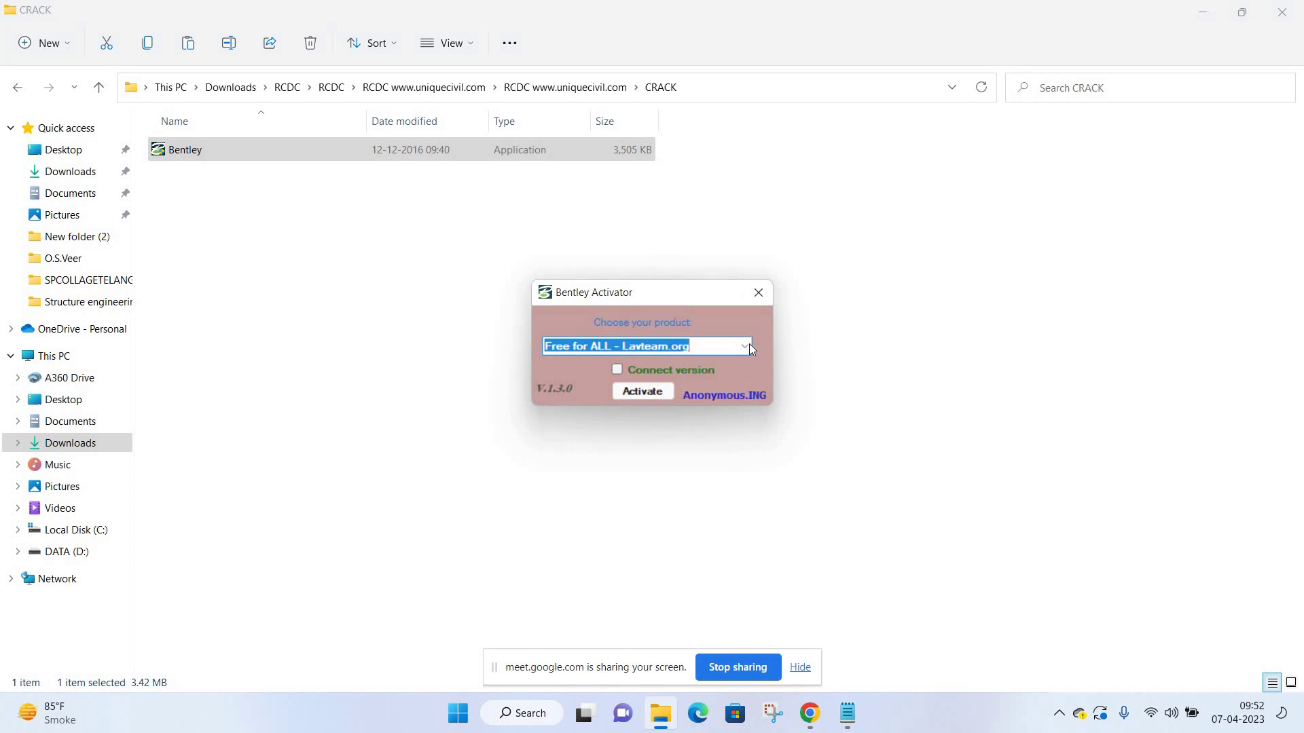
Choose Staad.Pro V8i in the Bentley Activator, activate it, and dismiss the Congratulations message.
click(748, 346)
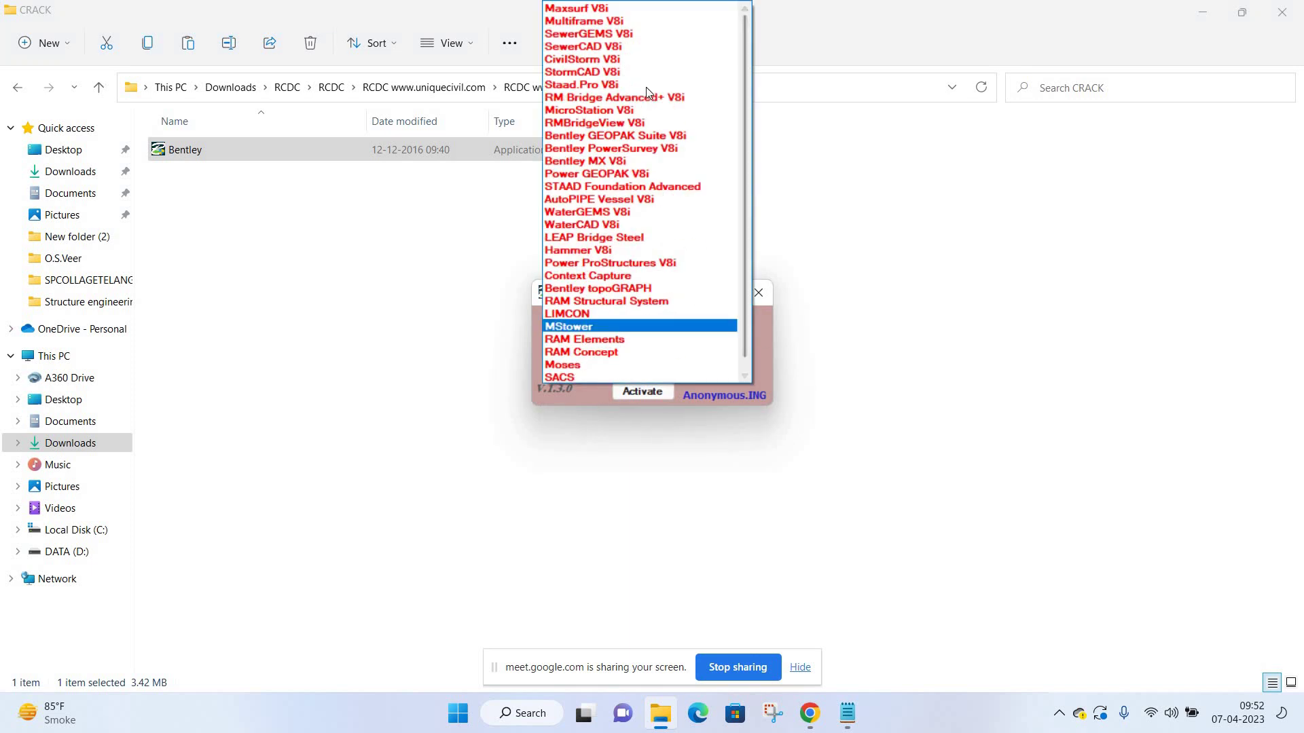
click(646, 84)
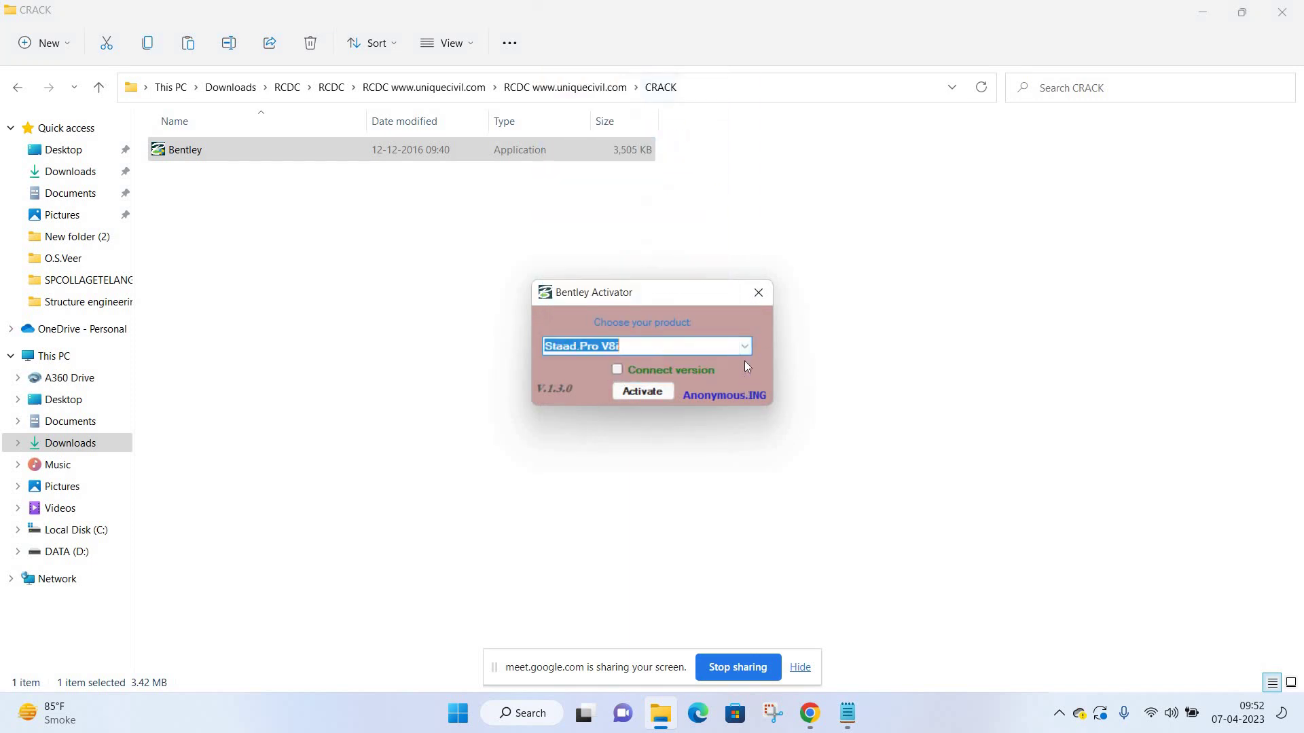
click(642, 392)
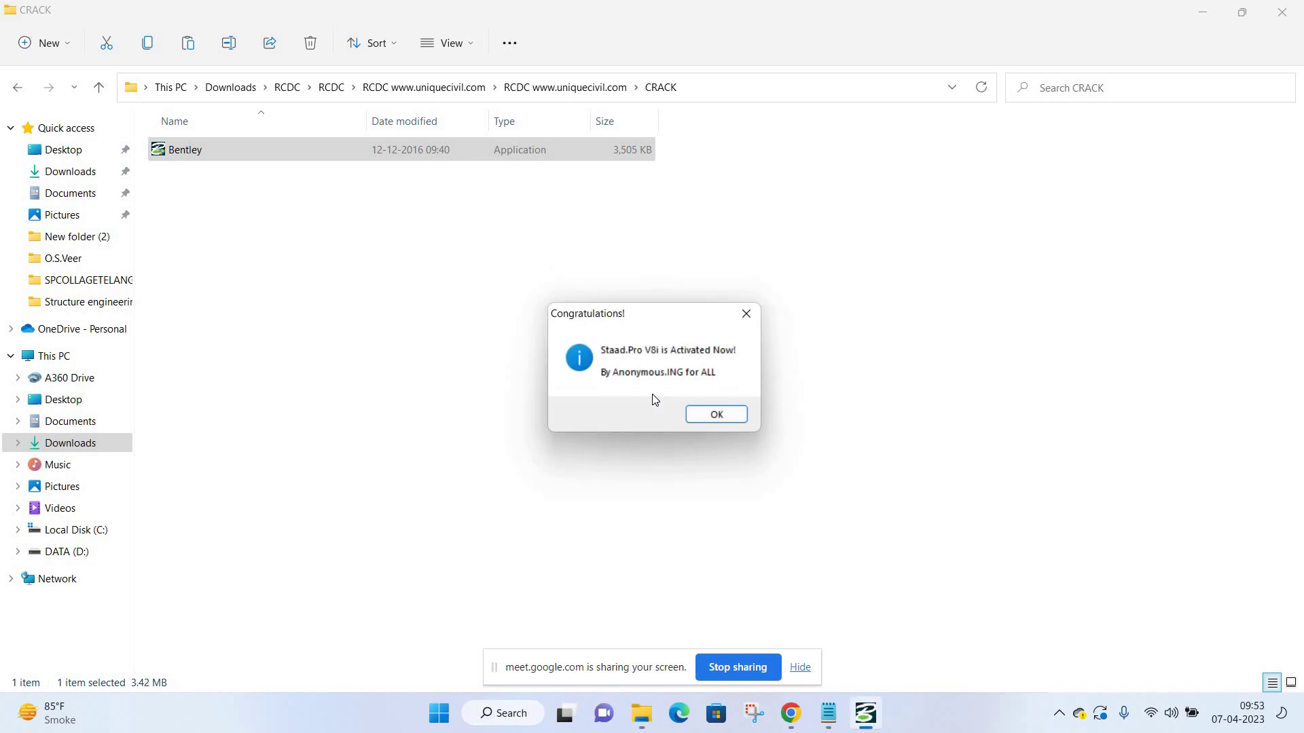
click(699, 414)
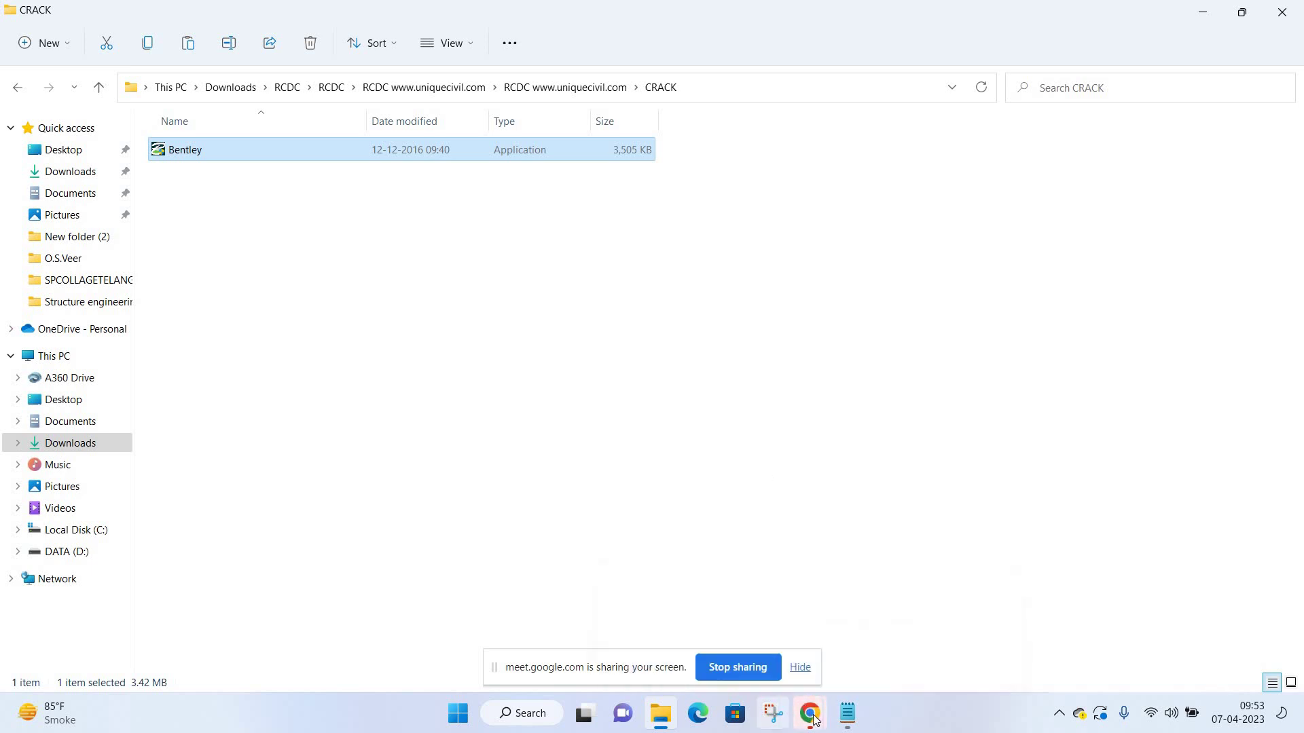
mouse_move(790, 713)
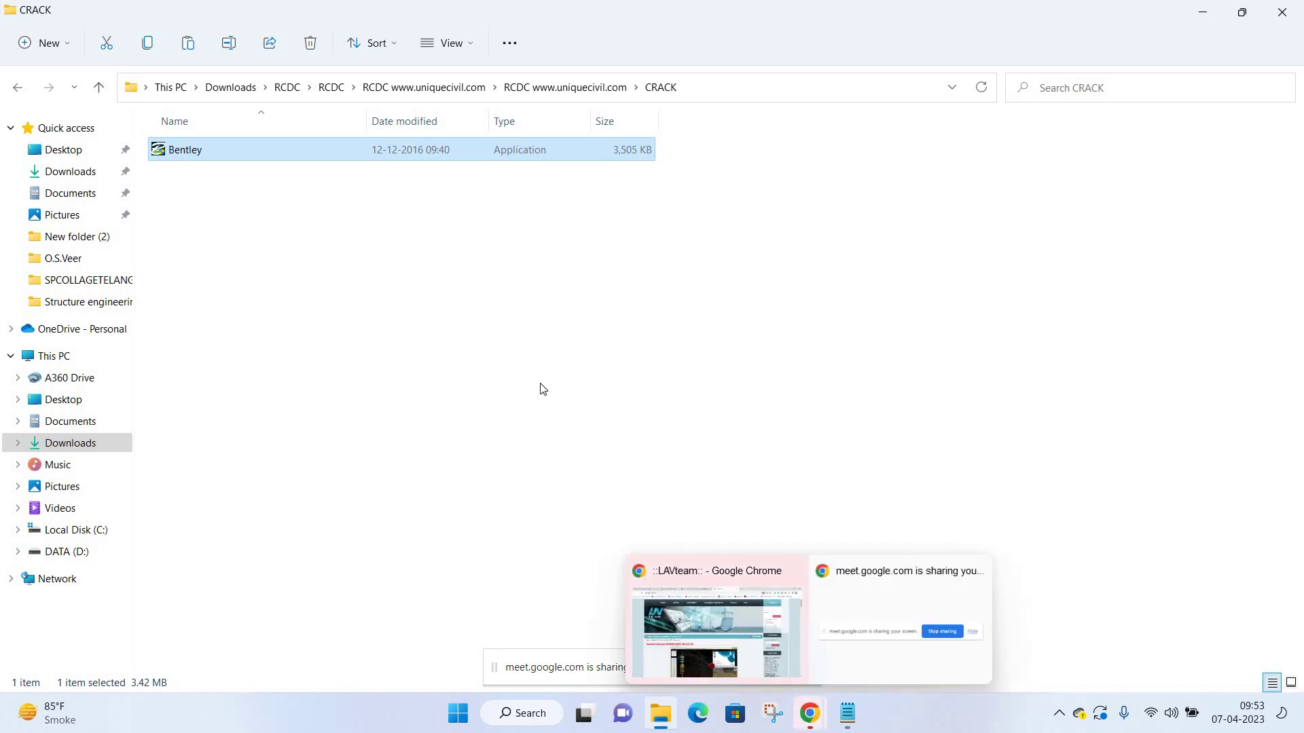
Launch STAAD RCDC by searching 'rcdc' and continue past the unhandled-exception error.
click(517, 714)
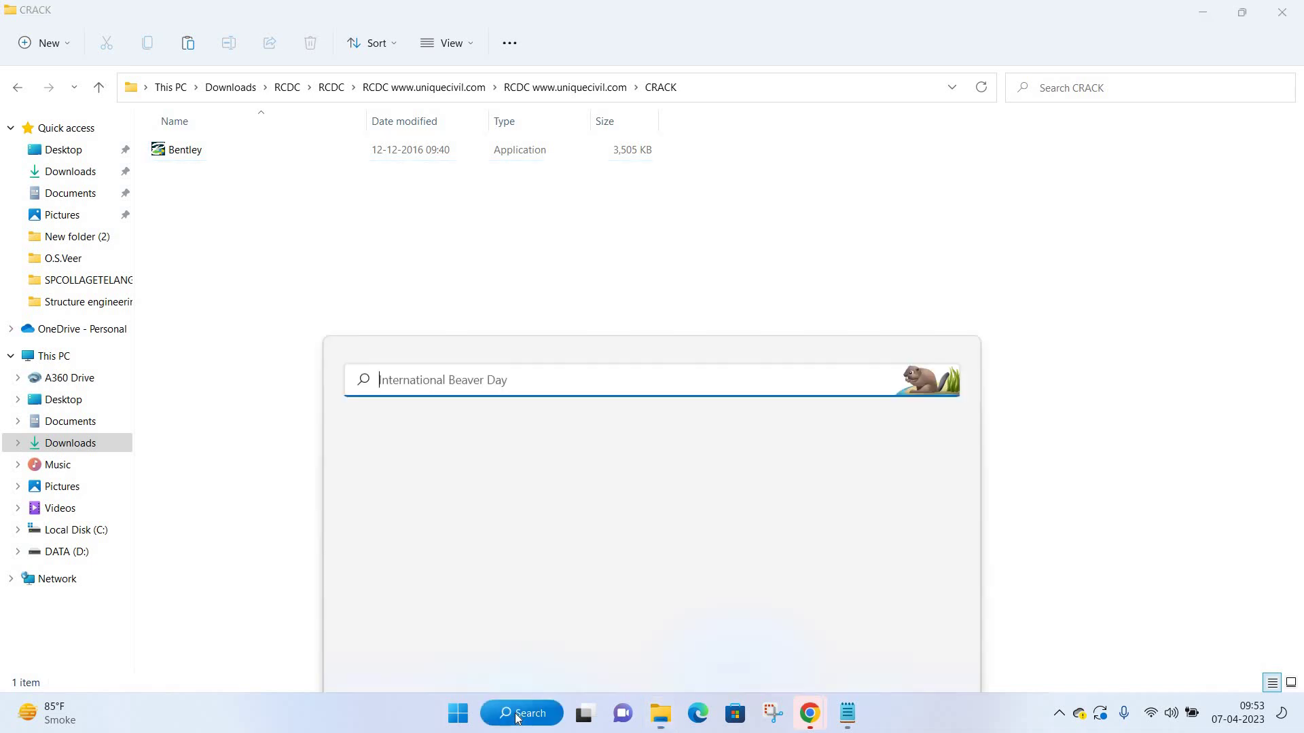
text(rcdc)
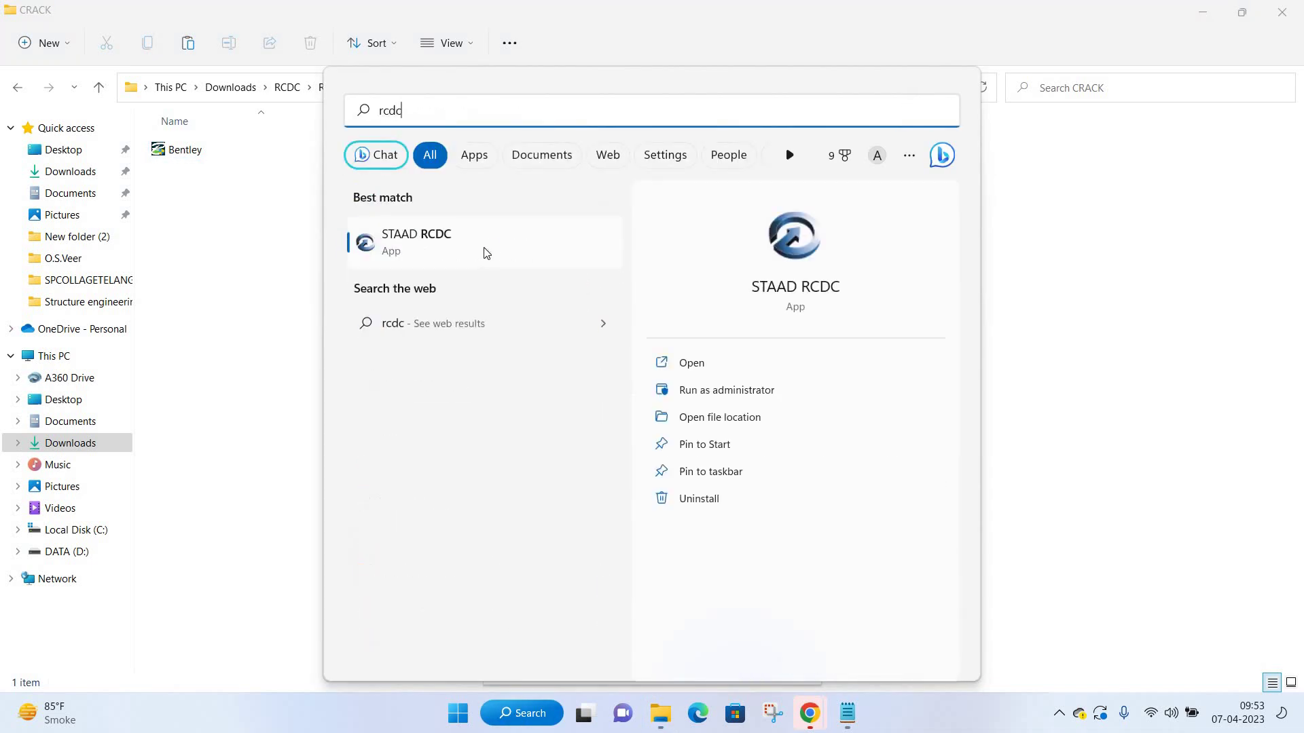
click(487, 252)
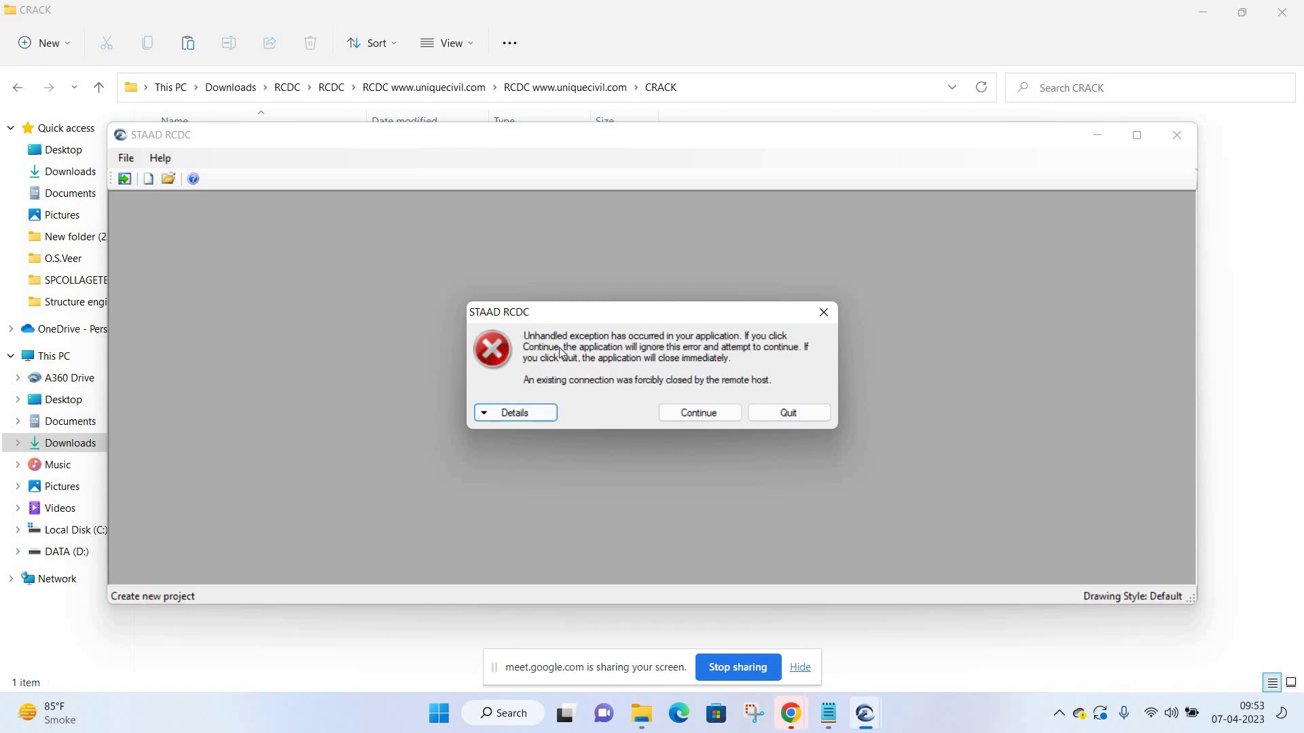
click(700, 414)
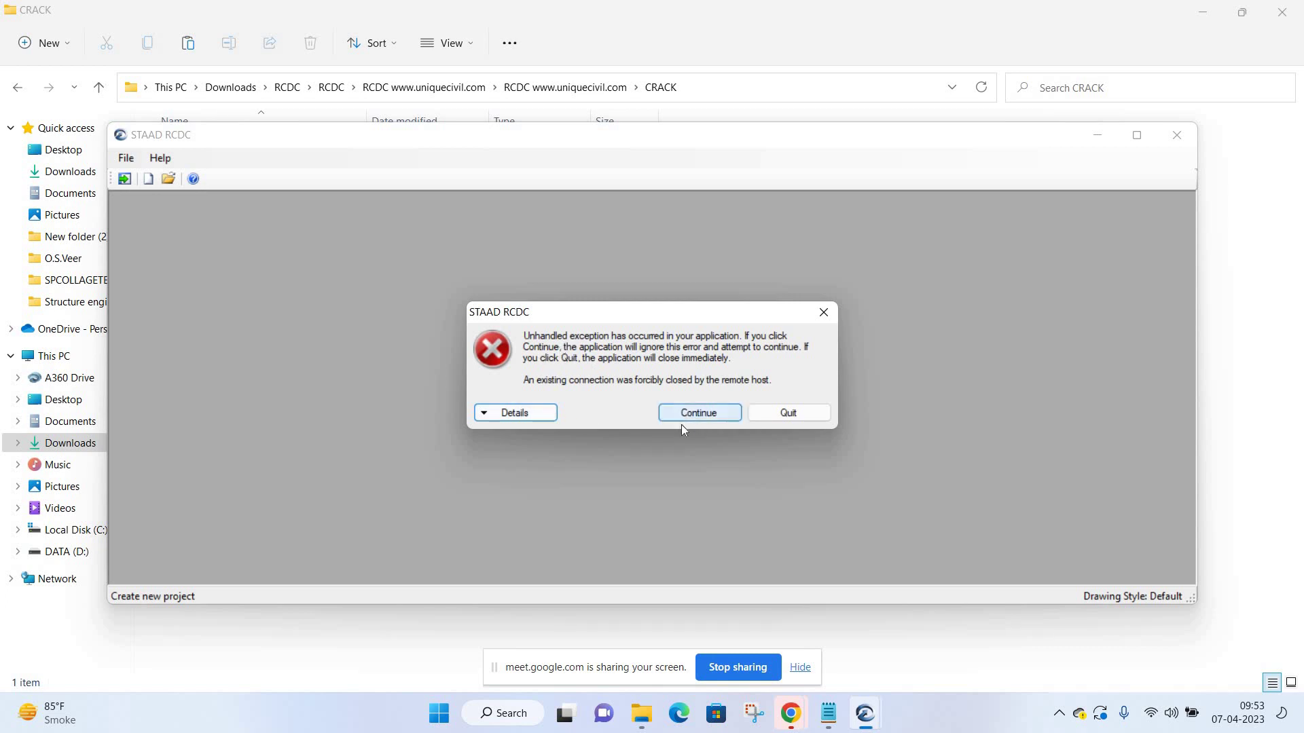
Start a new project from the File menu without saving changes.
click(125, 157)
click(146, 175)
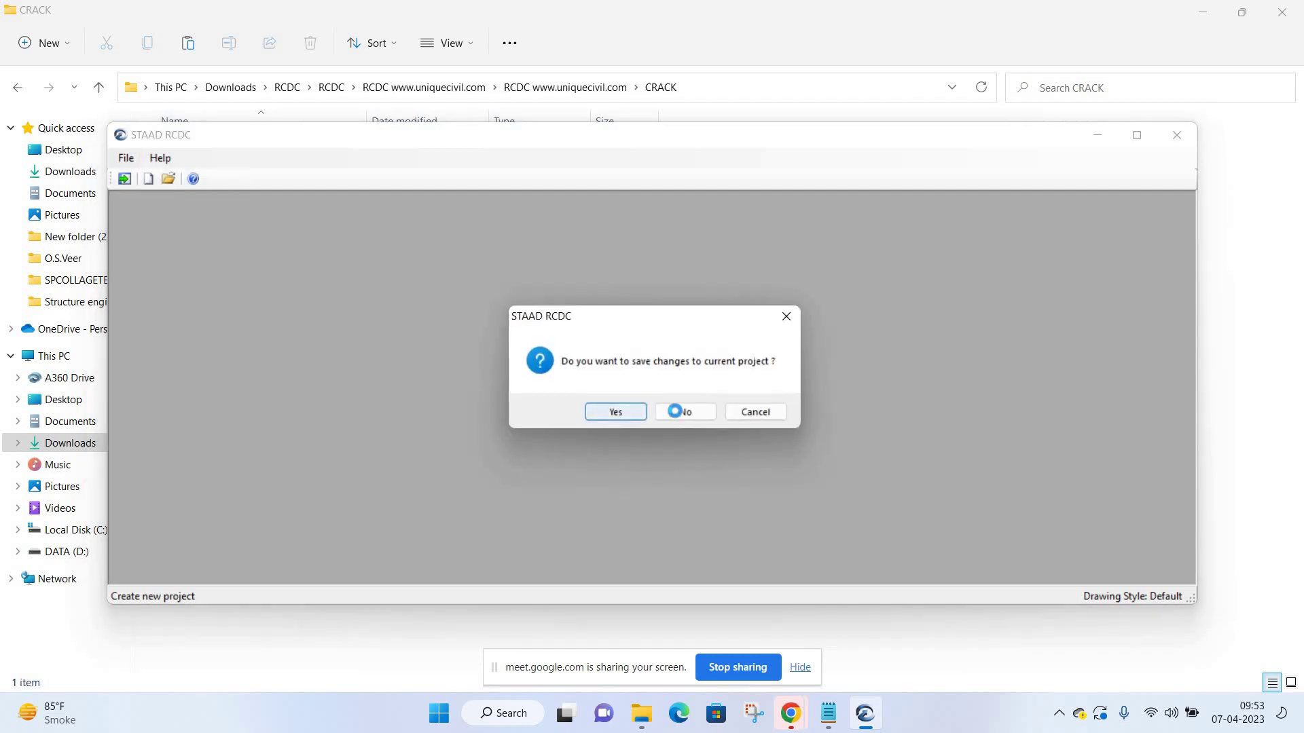
click(676, 411)
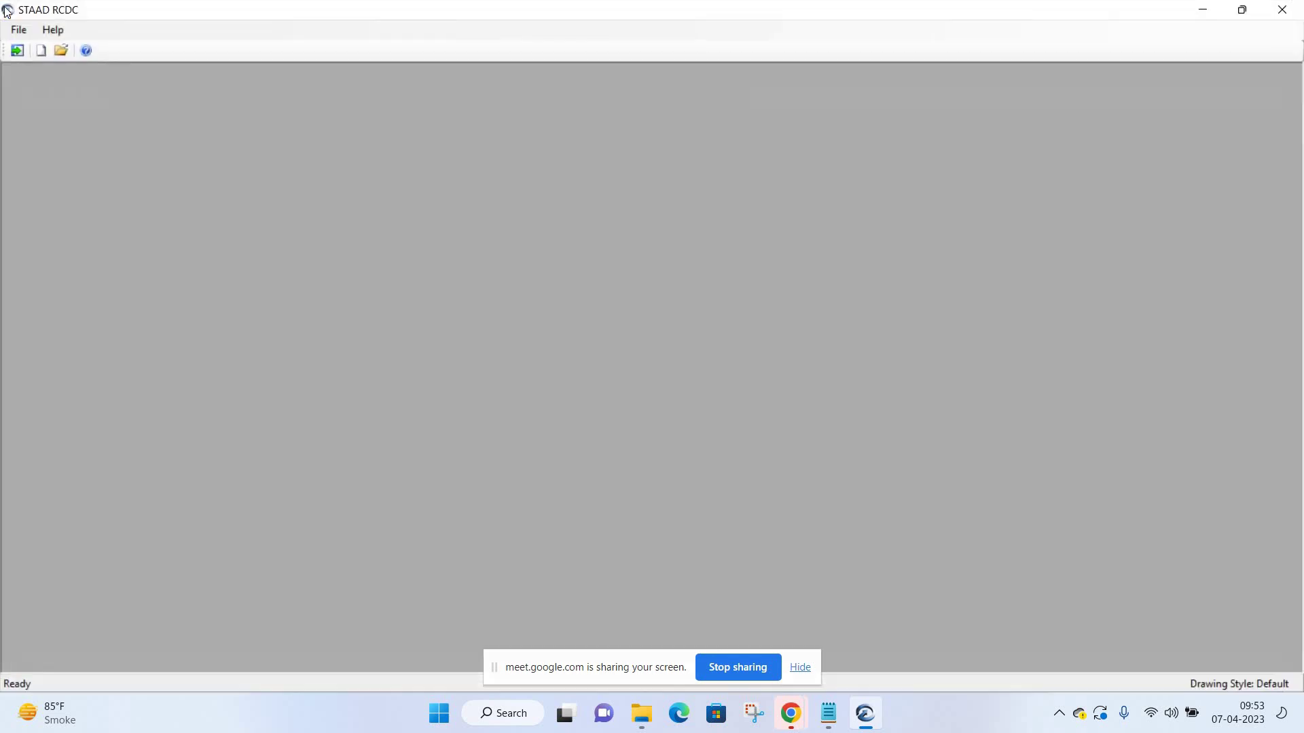
Start another new project from the File menu, then switch to the LAVteam browser window.
click(19, 31)
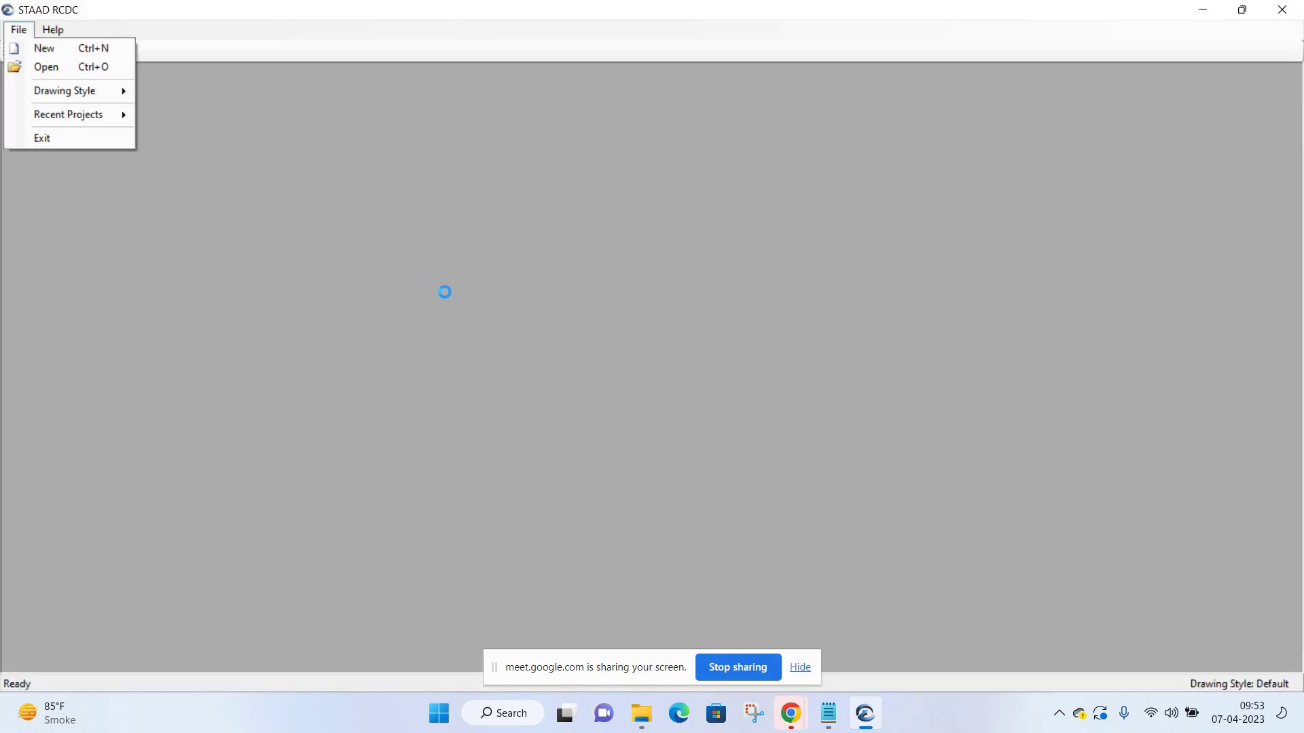
key(Down)
key(Return)
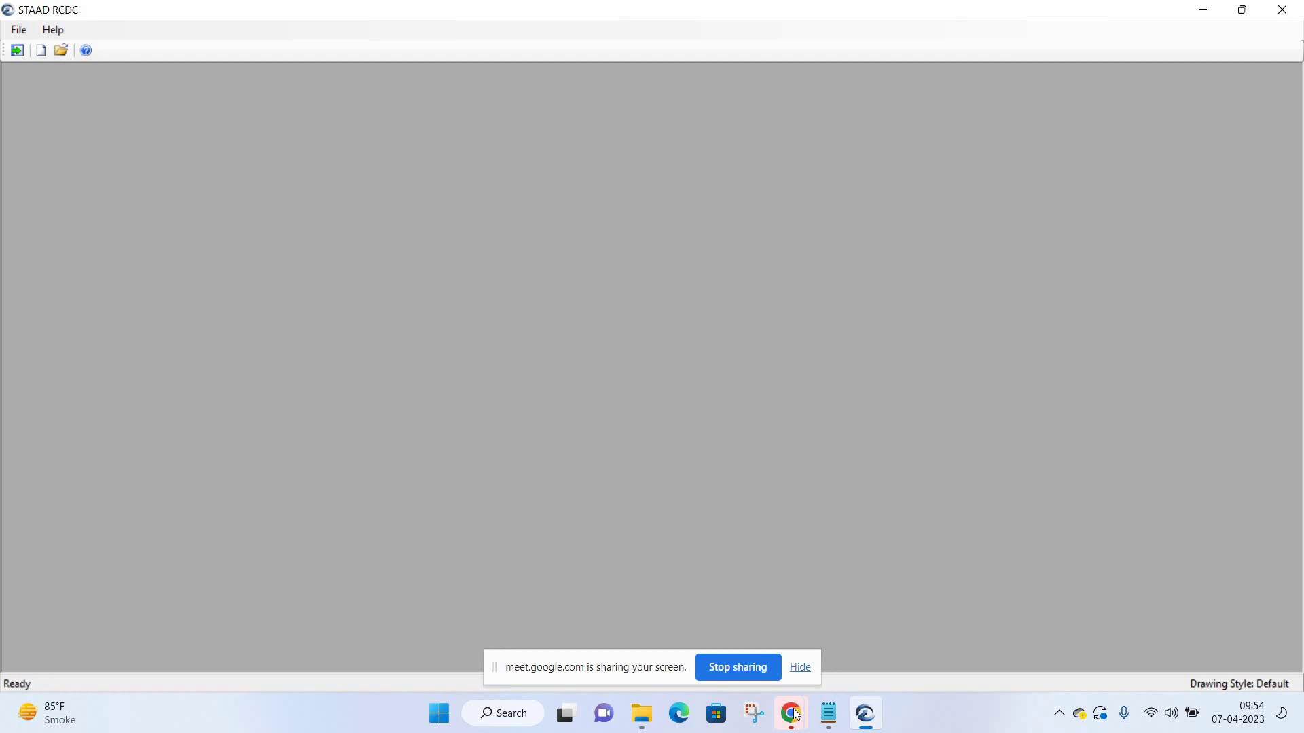
mouse_move(789, 713)
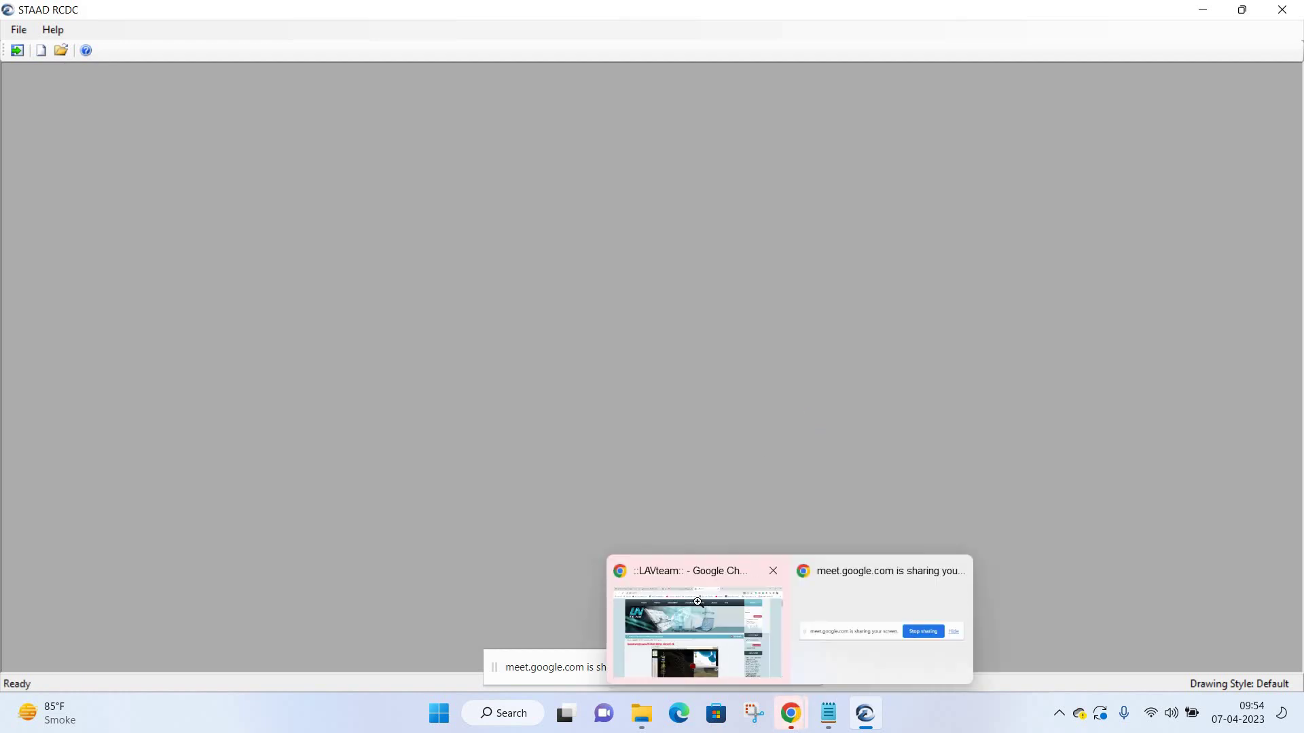
key(alt+Tab)
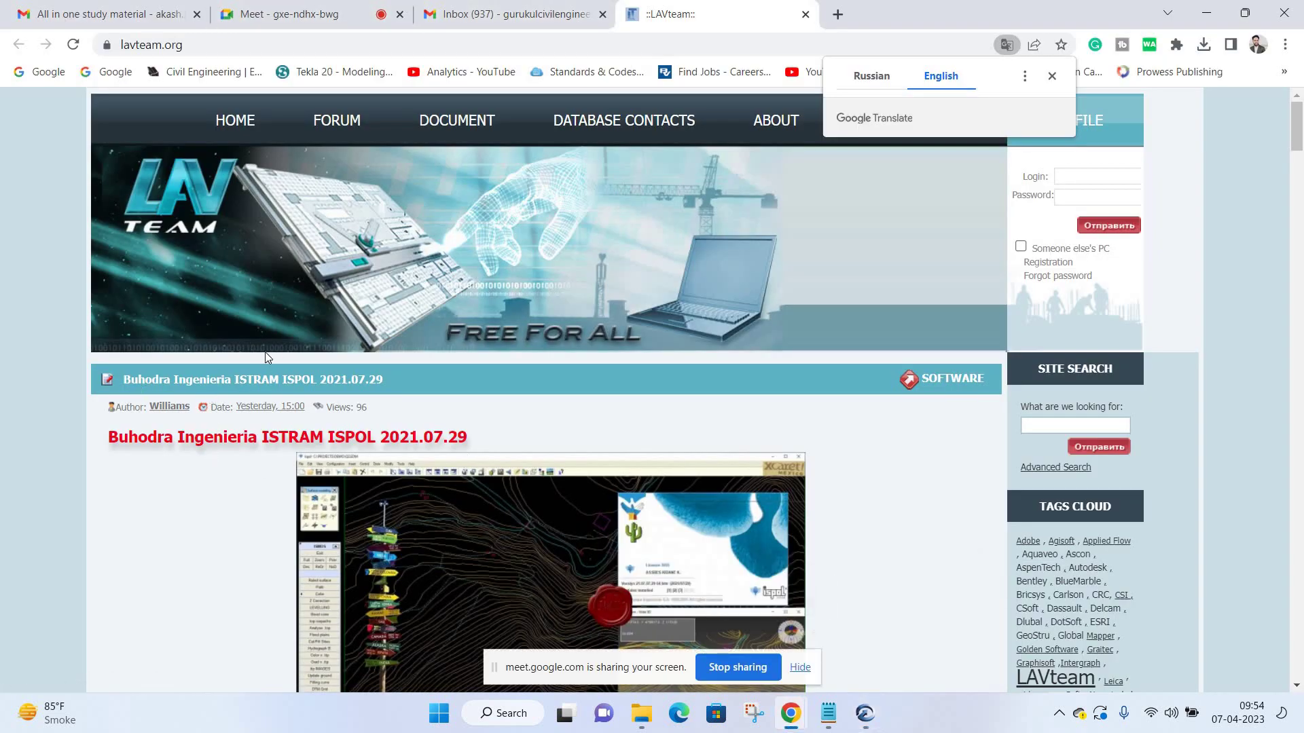
Close the LAVteam tab, pin your own video and stop presenting in Meet, then glance at participants.
click(805, 14)
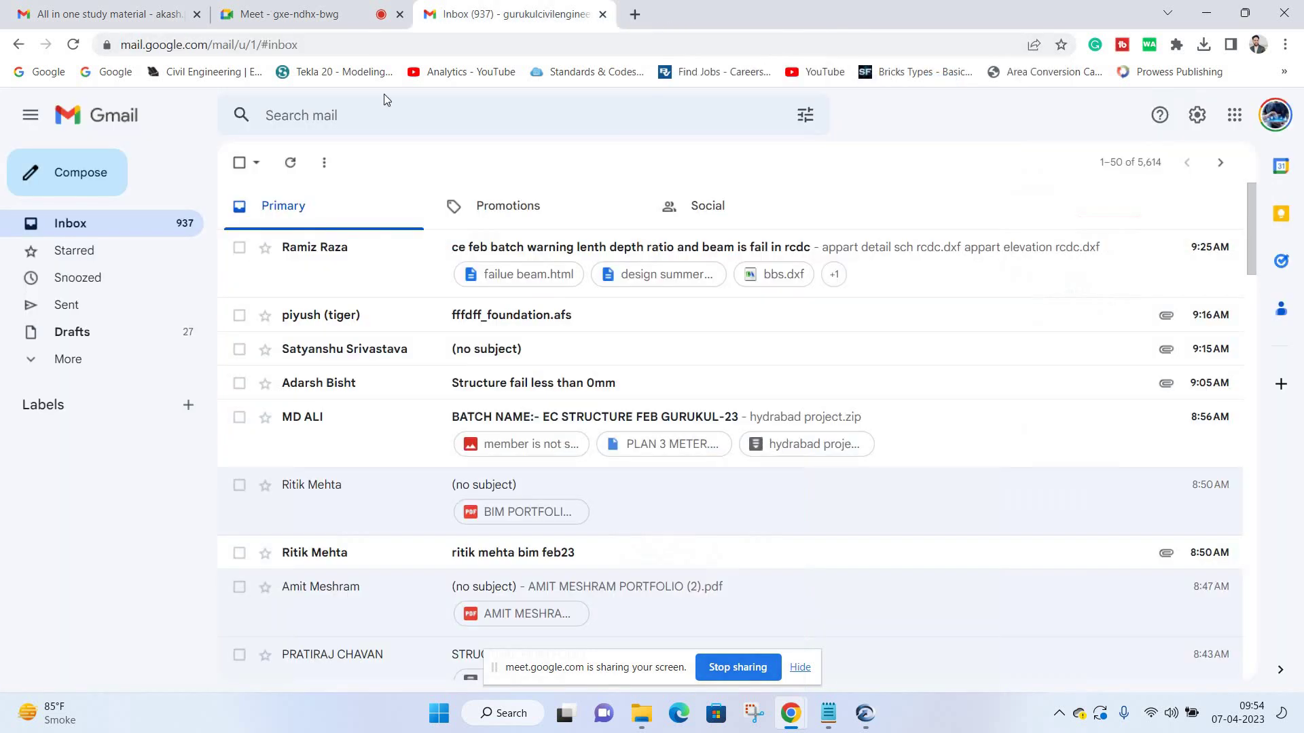
click(292, 15)
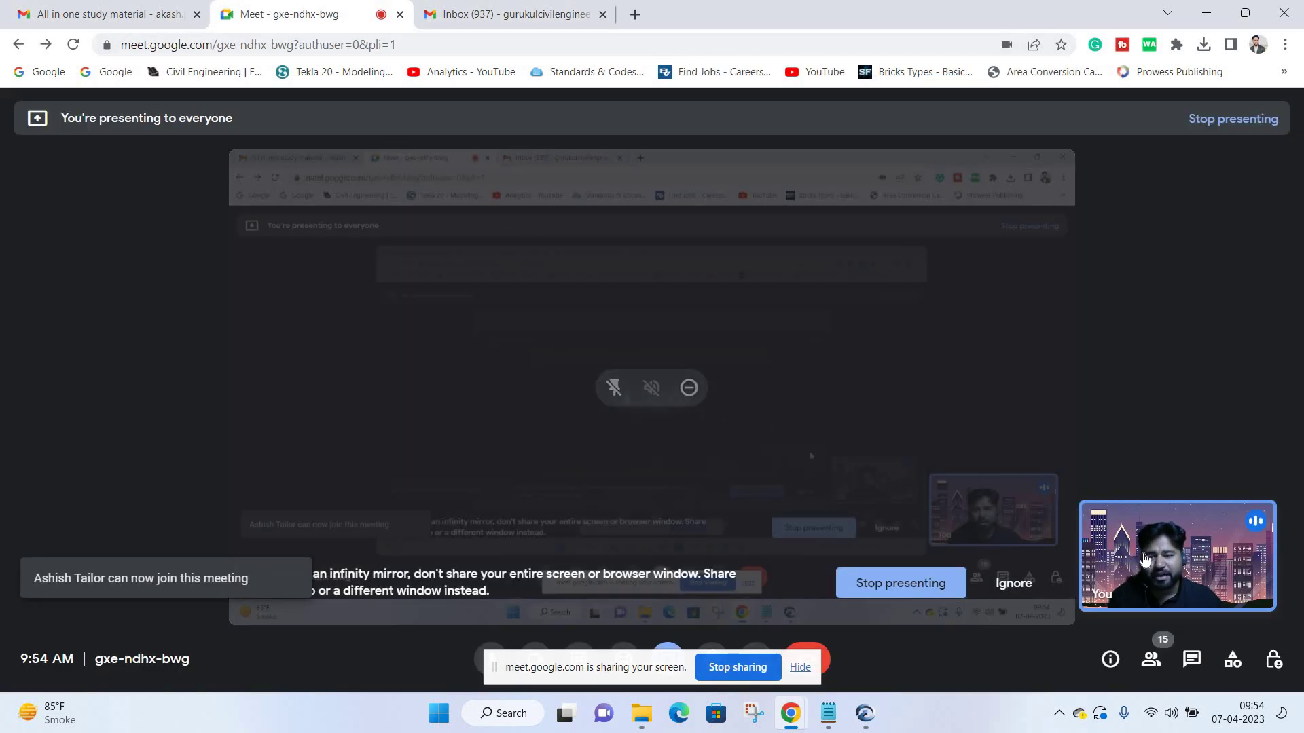
click(1144, 556)
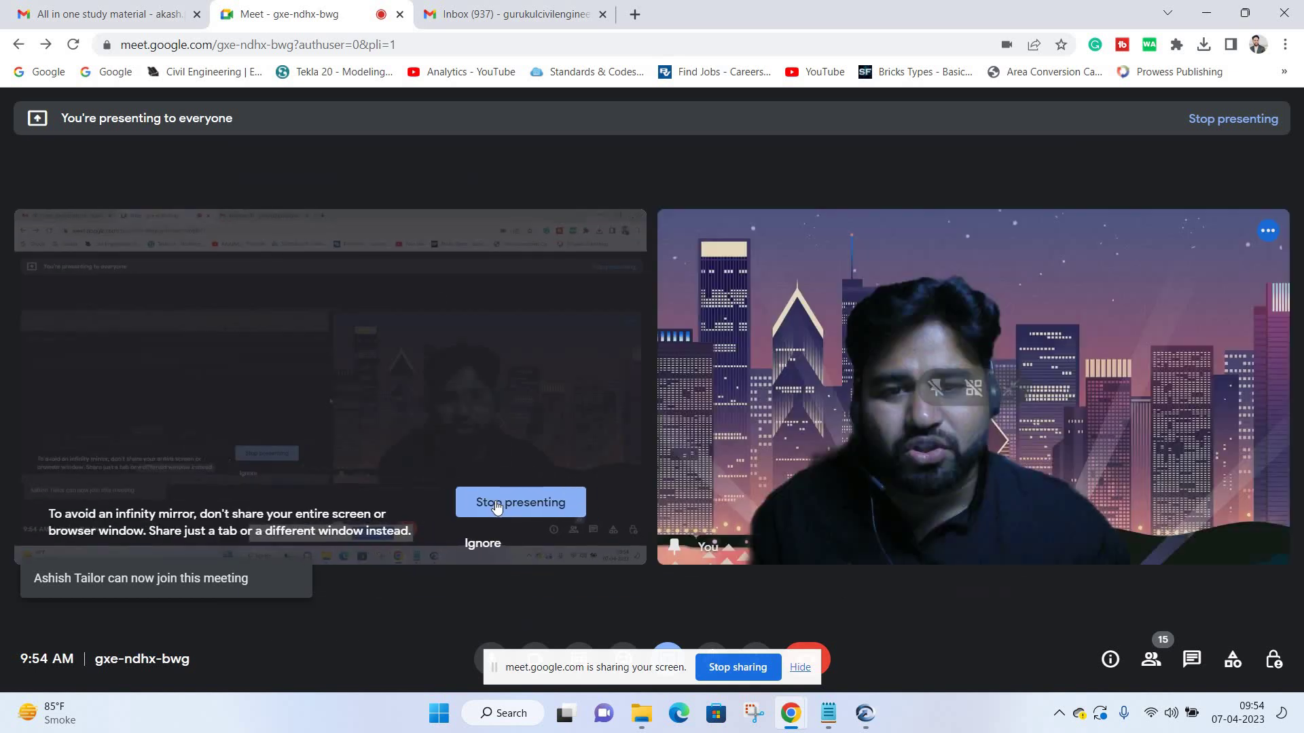
click(738, 666)
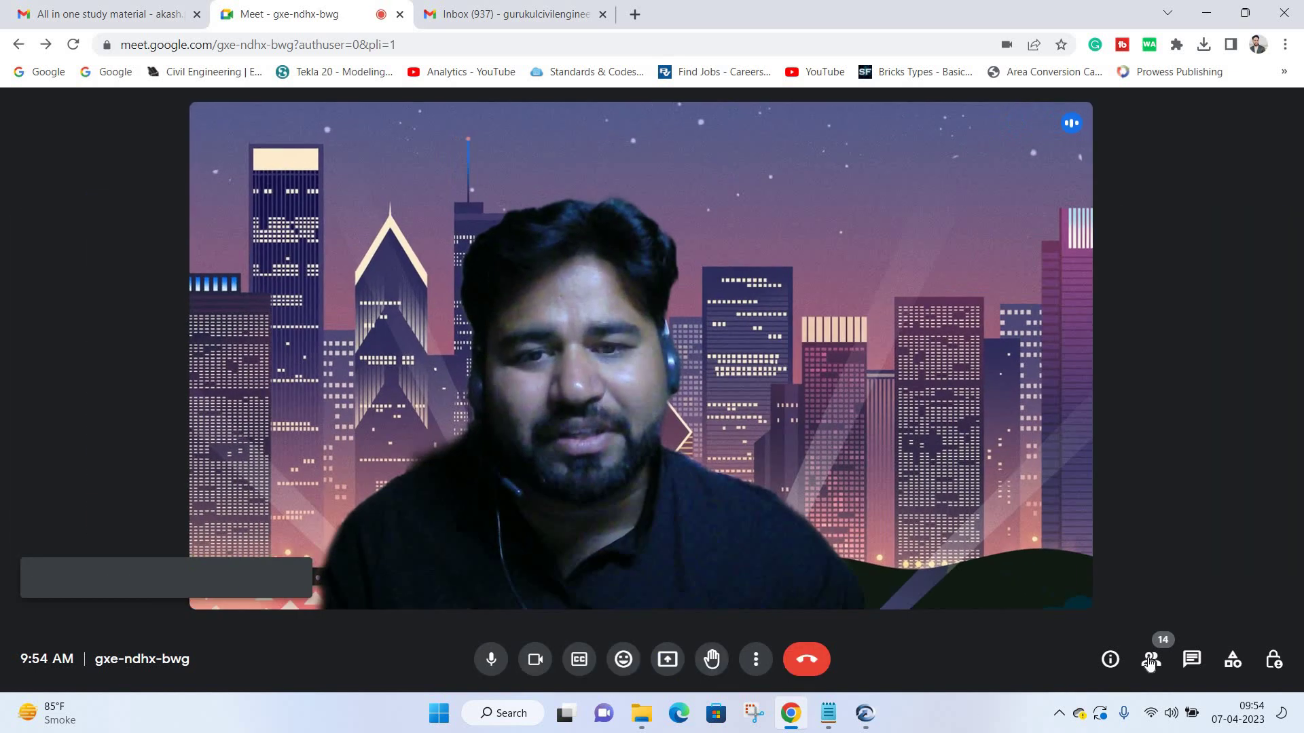
click(1151, 659)
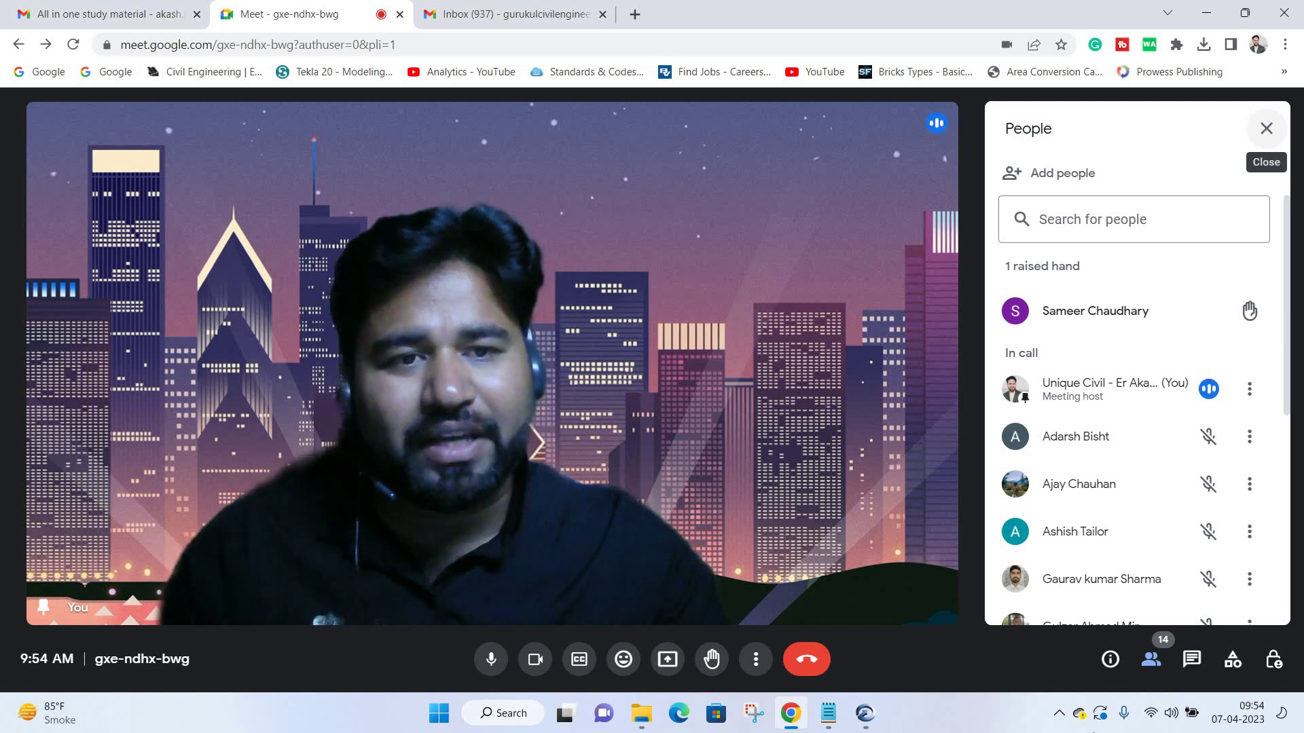
click(1266, 128)
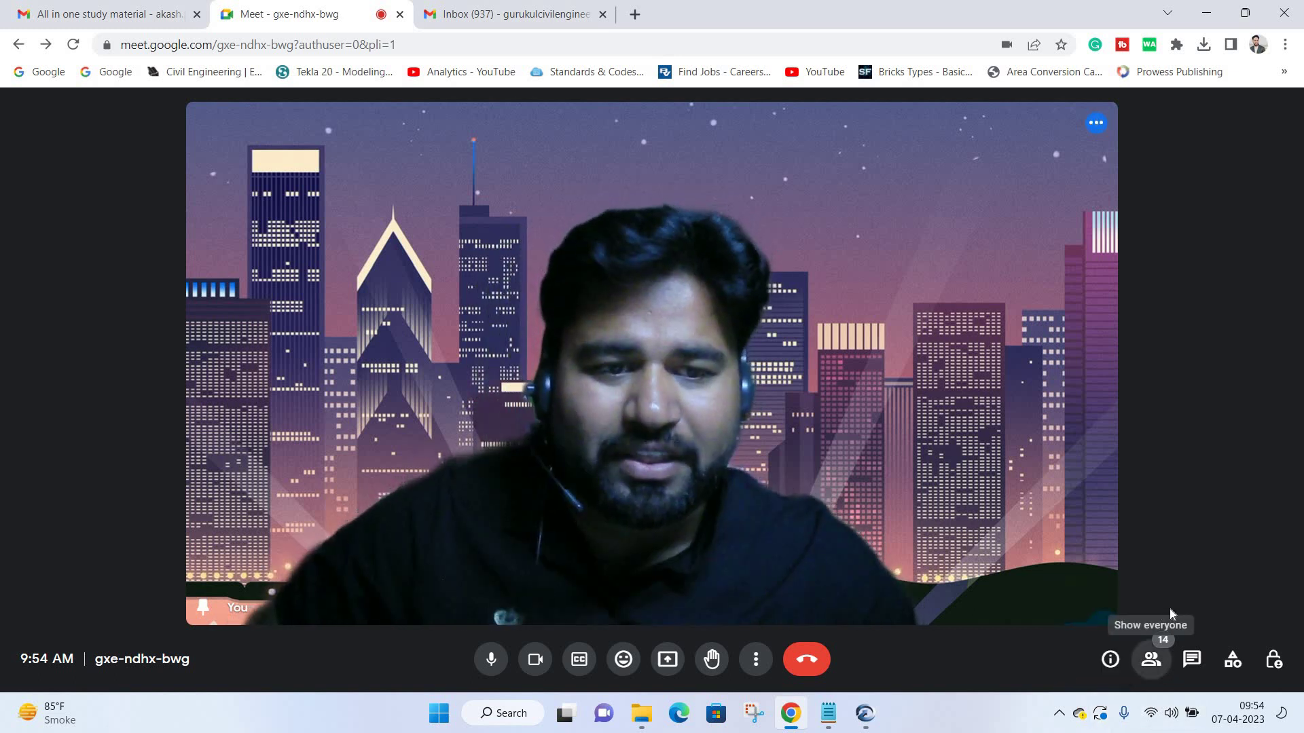
Open the People panel and scroll up and down through the 13 call participants.
click(1152, 658)
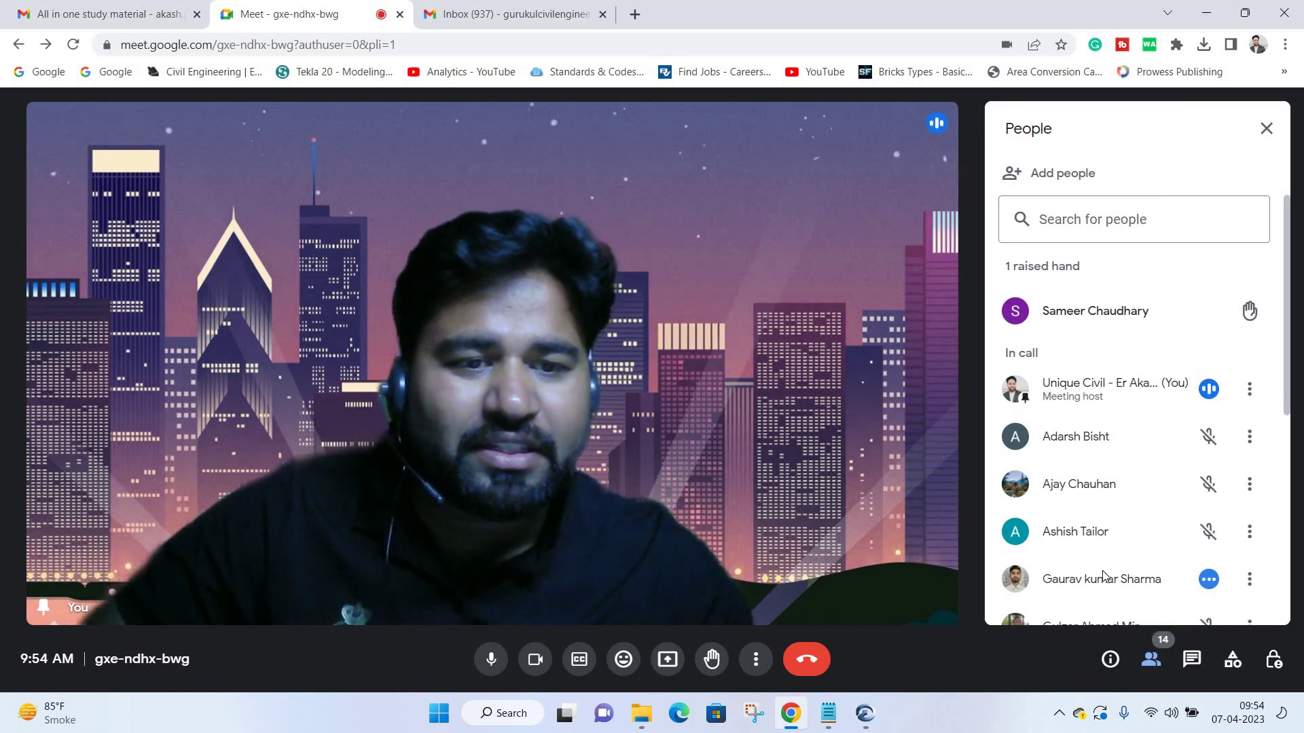
scroll(1103, 546, down, 1)
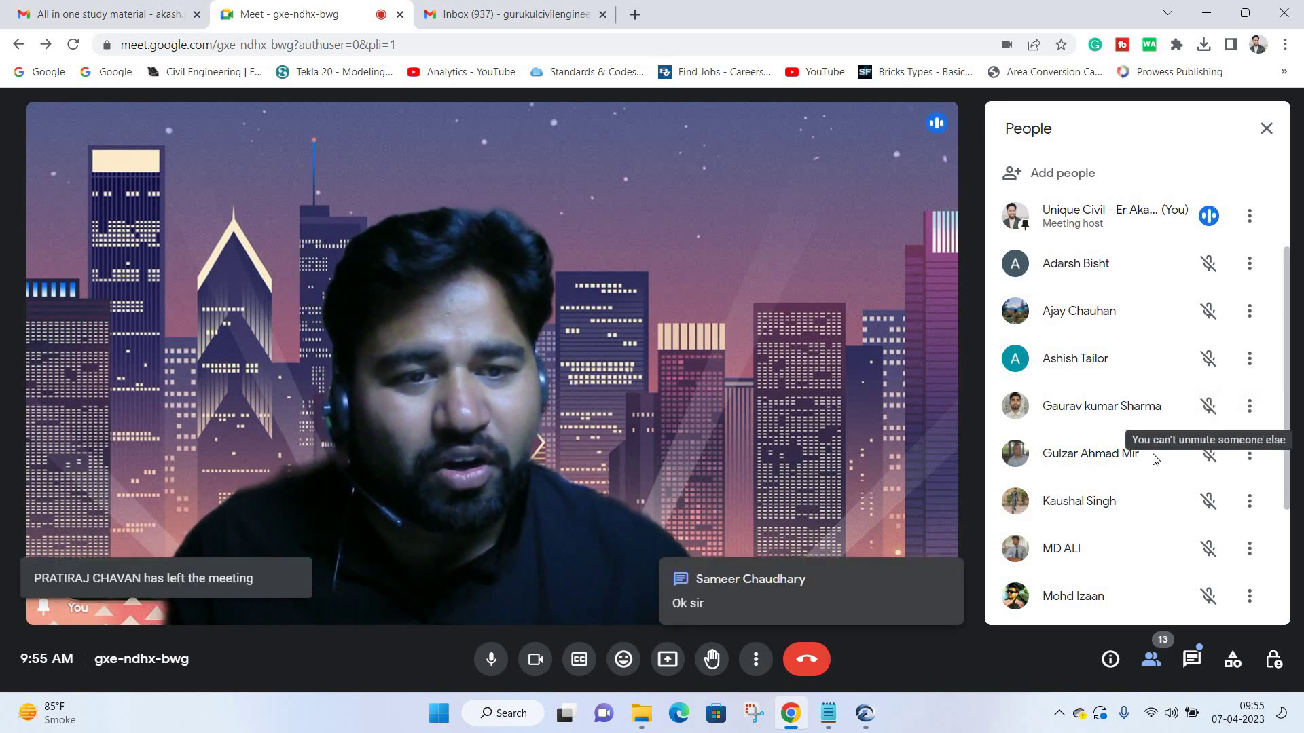
scroll(1163, 441, up, 2)
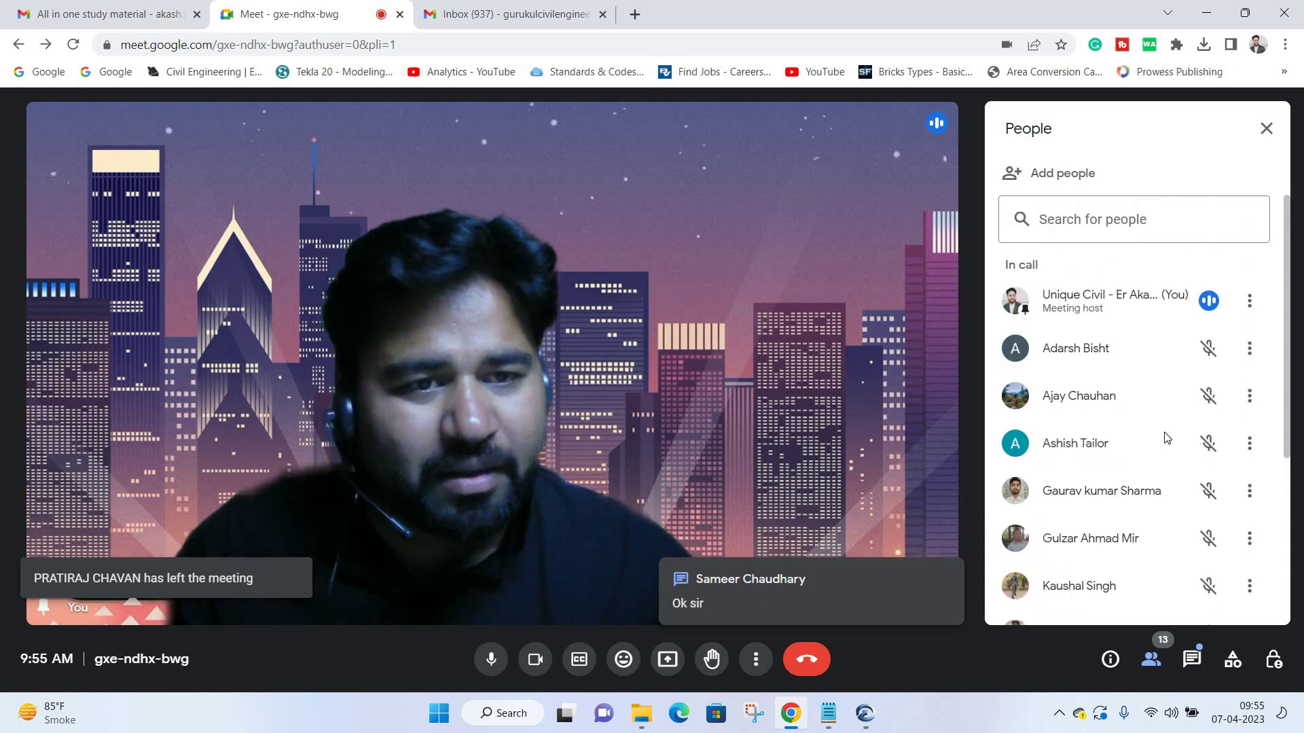
scroll(1166, 438, down, 3)
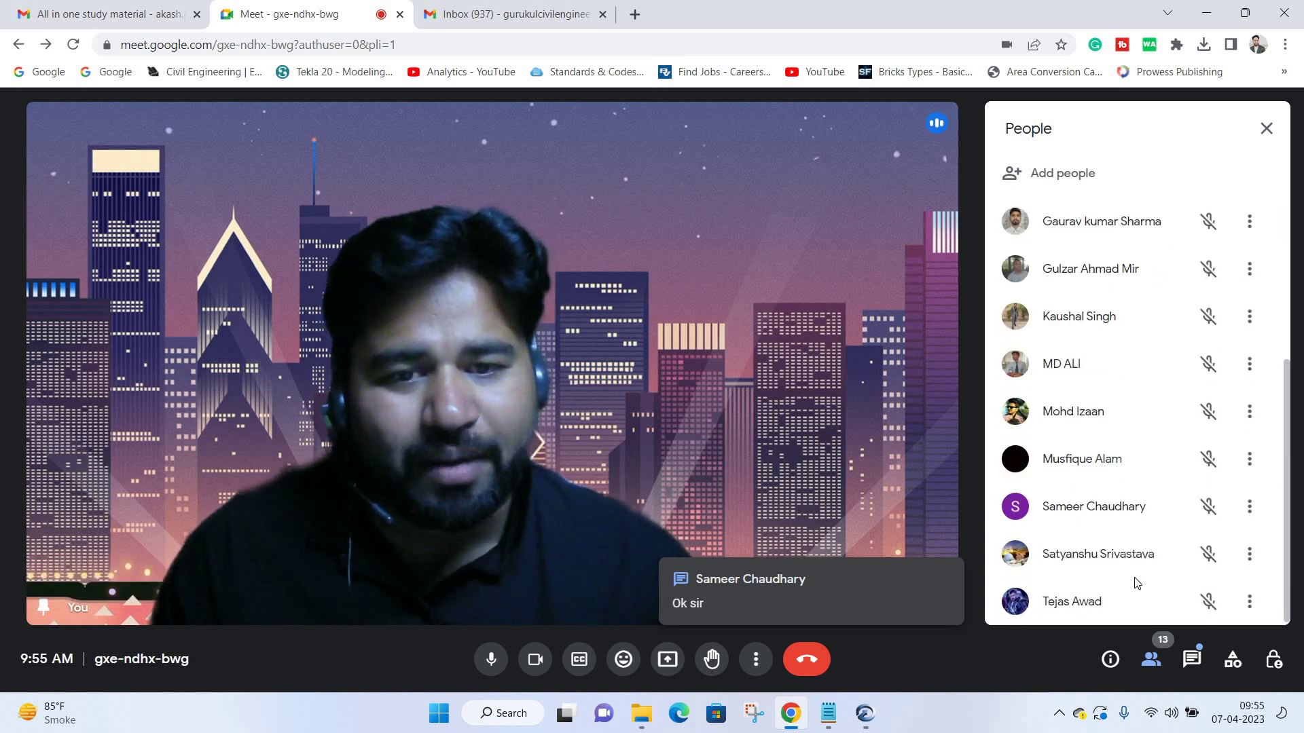
scroll(1142, 533, up, 1)
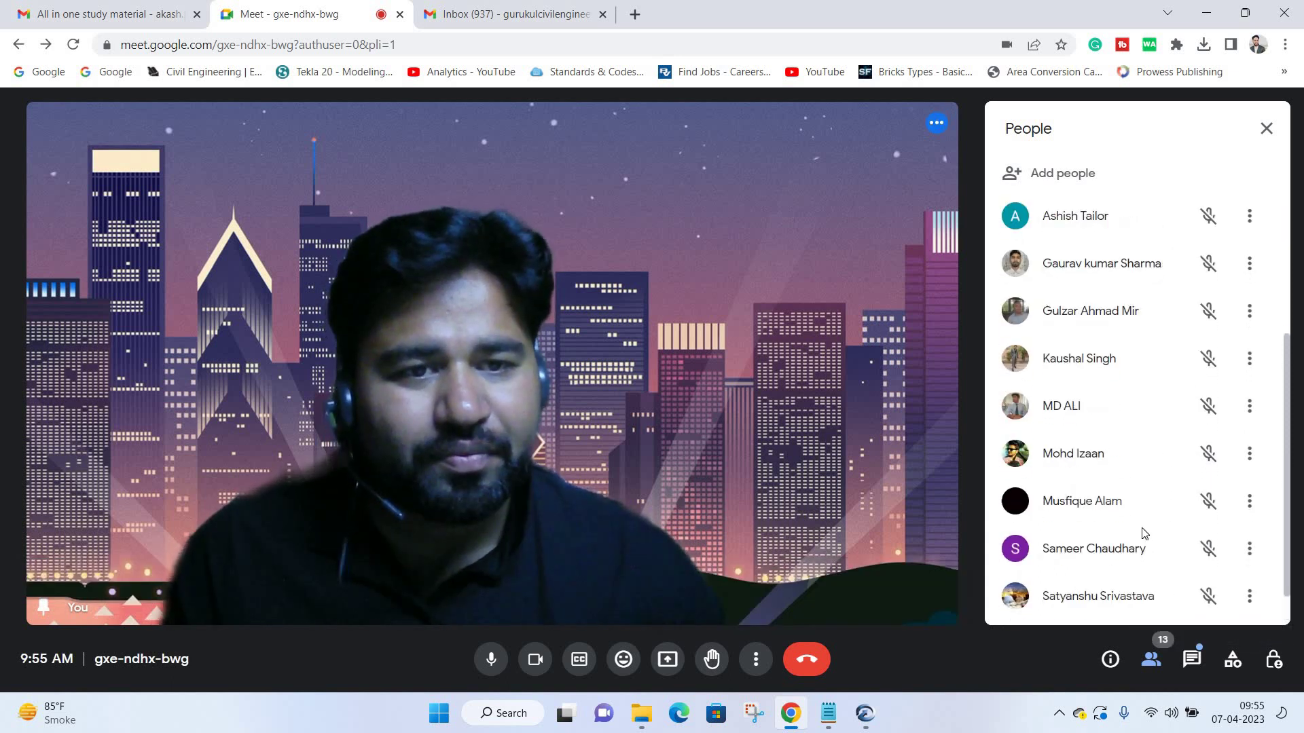
scroll(1142, 533, up, 3)
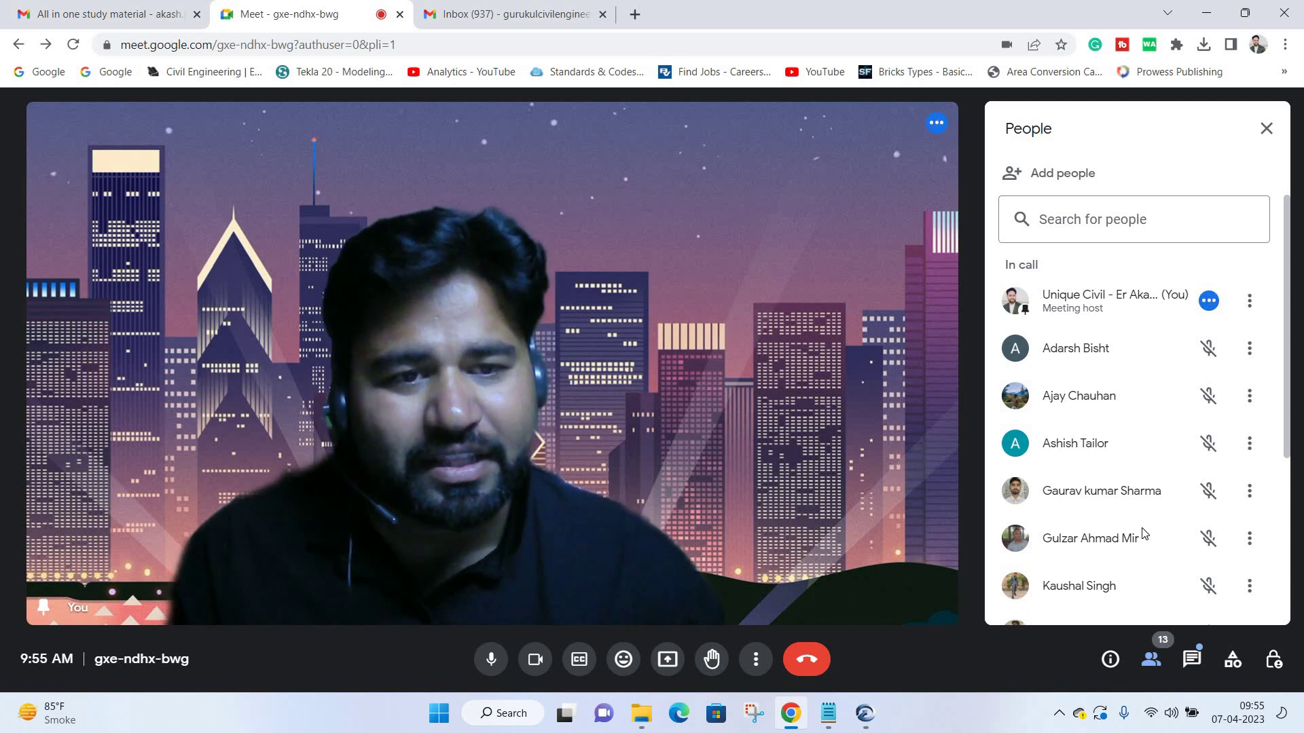
scroll(1145, 533, down, 3)
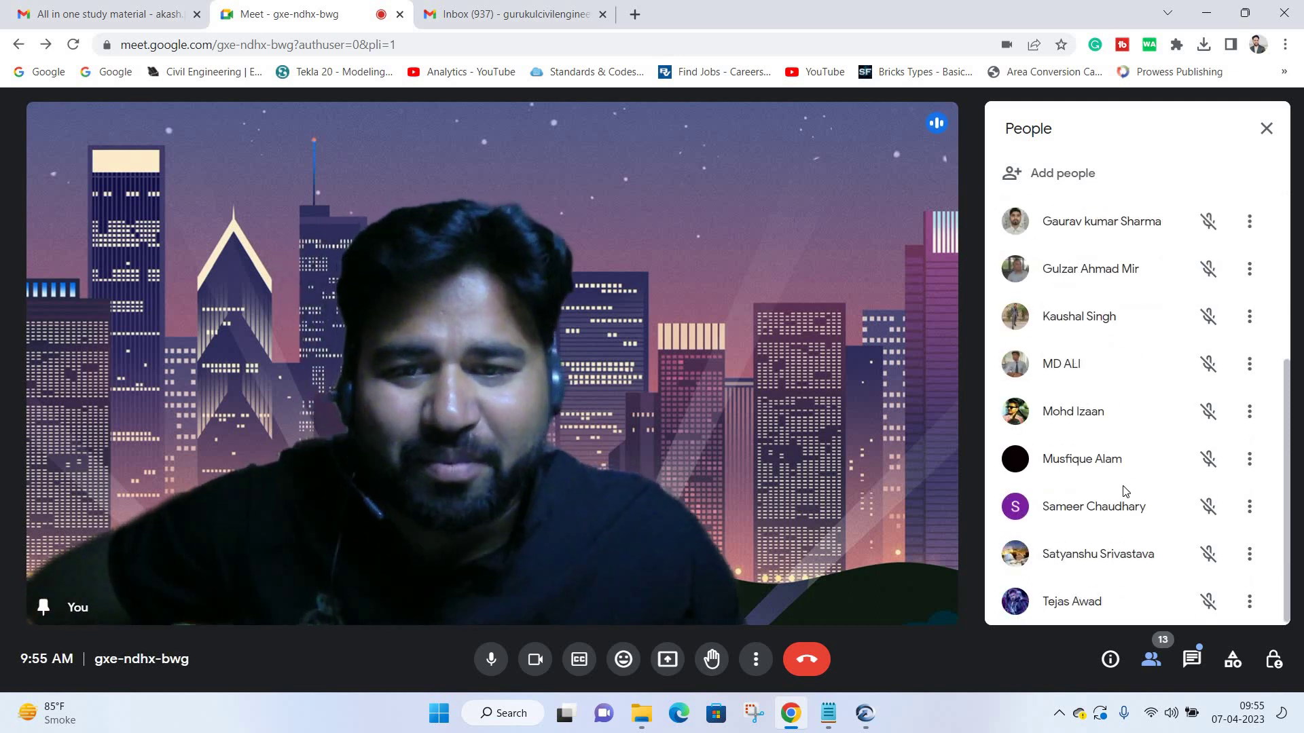
Briefly open the in-call chat, then reopen the participant list with Ctrl+Alt+P and scroll through it.
click(1191, 659)
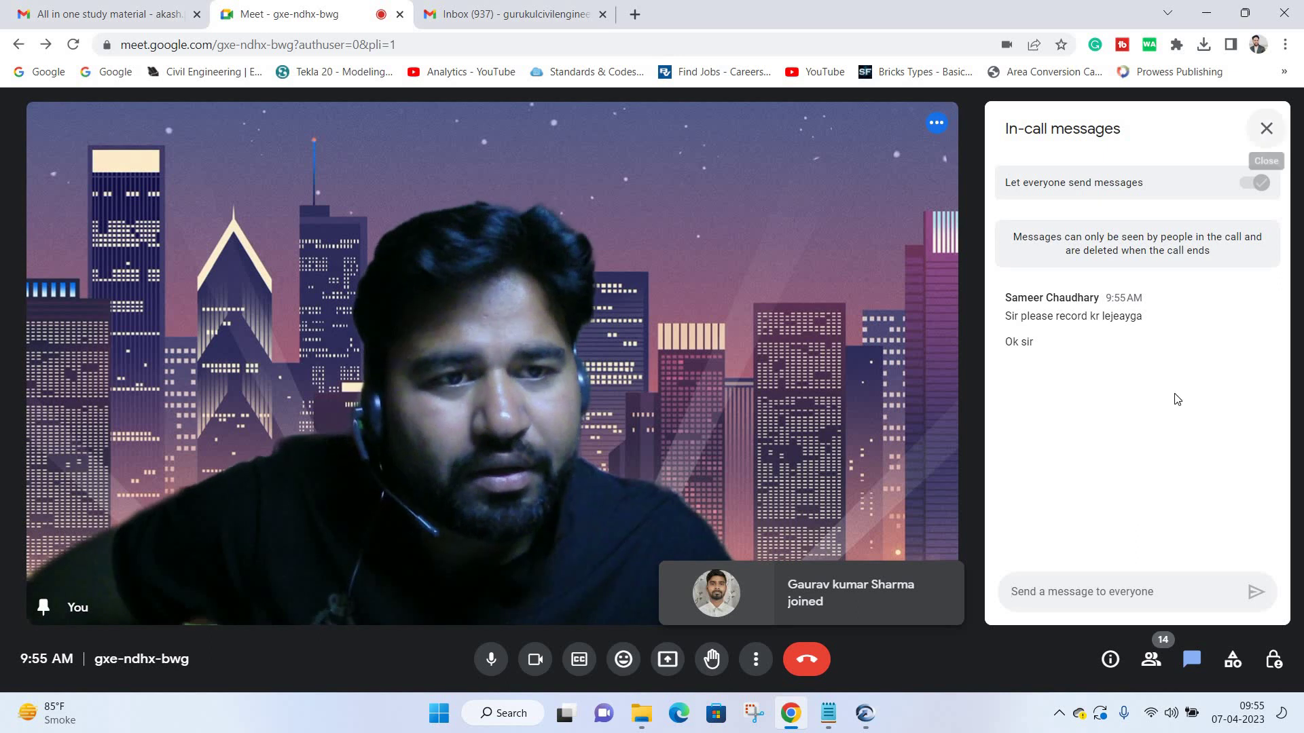
click(1266, 128)
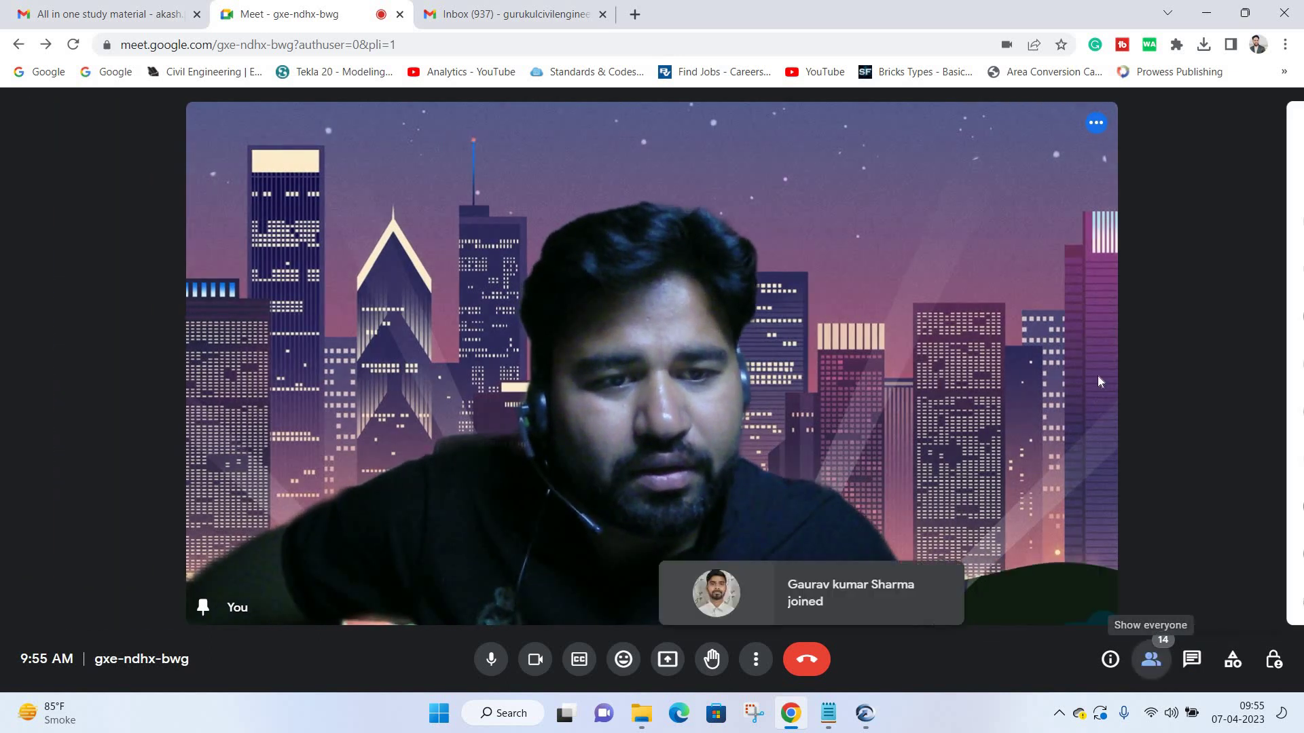
key(ctrl+alt+p)
scroll(1098, 378, down, 1)
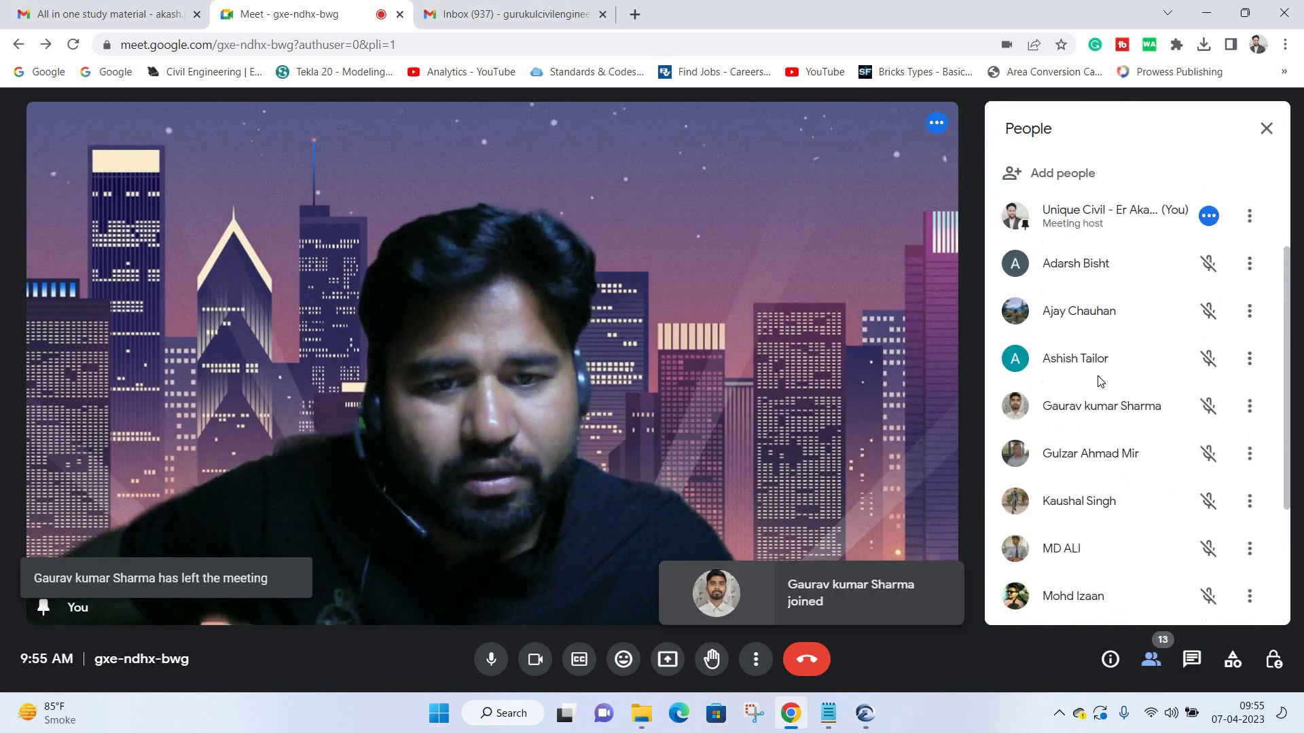
scroll(1097, 378, down, 3)
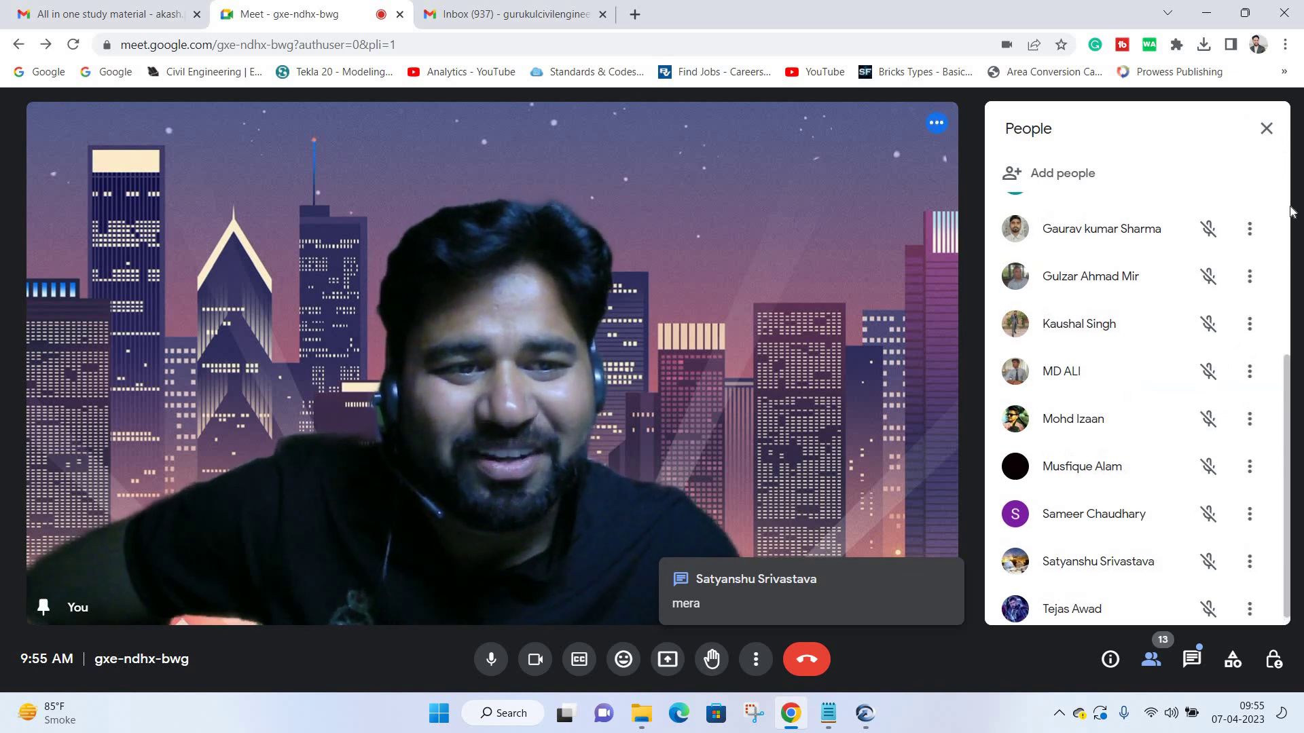
scroll(1291, 212, up, 5)
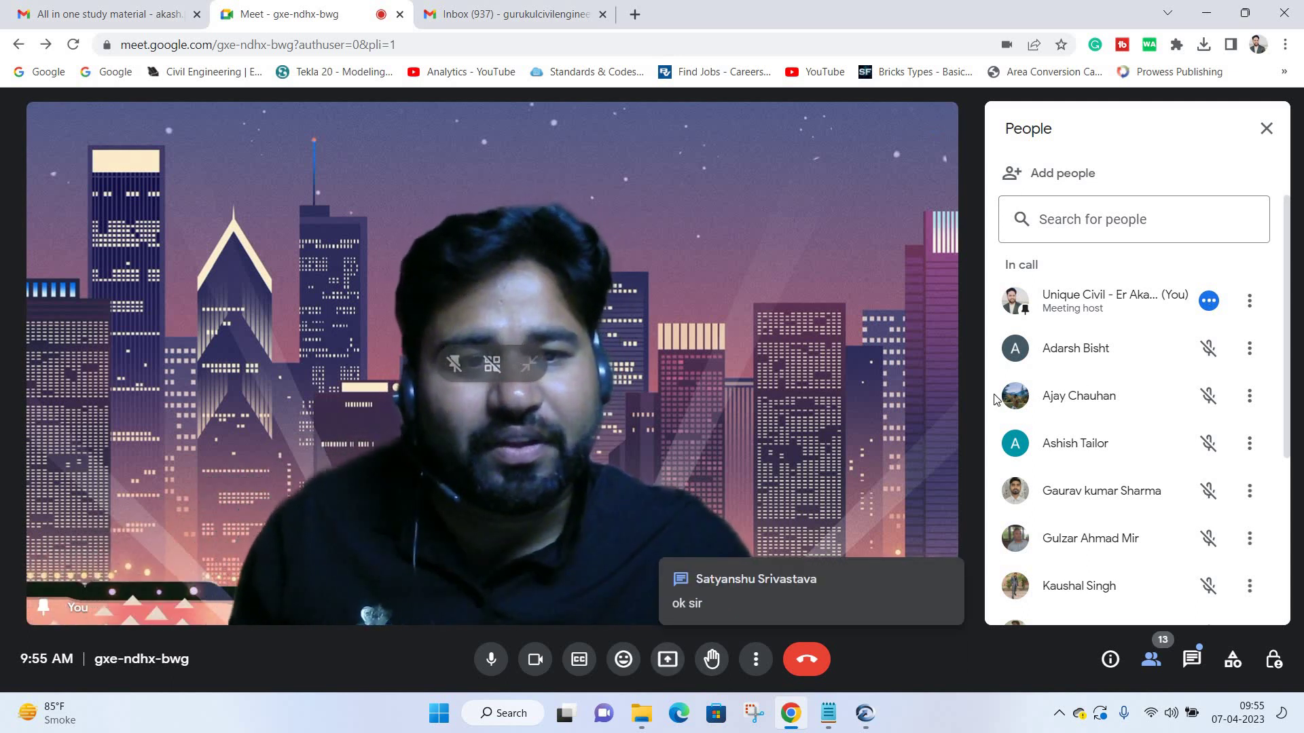
scroll(1086, 353, down, 5)
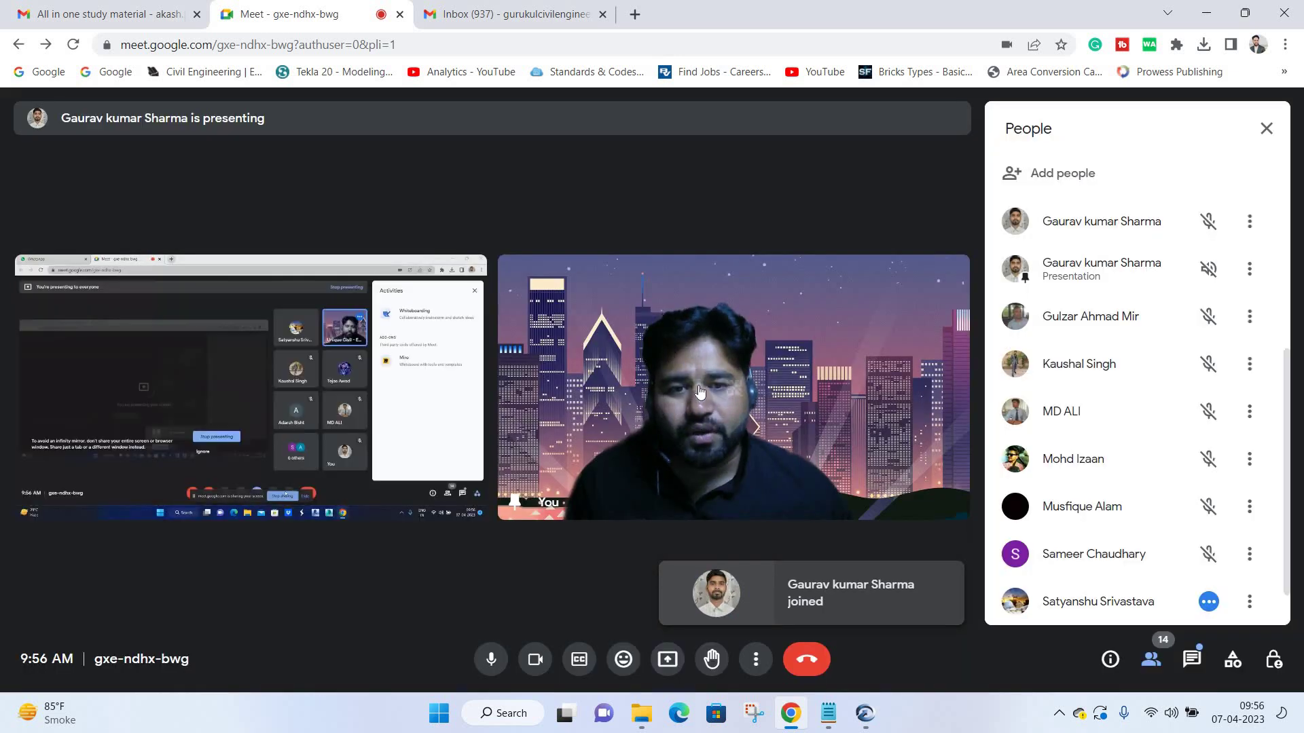
Spotlight the participant's shared-screen tile and admit the waiting guest to the call.
click(693, 384)
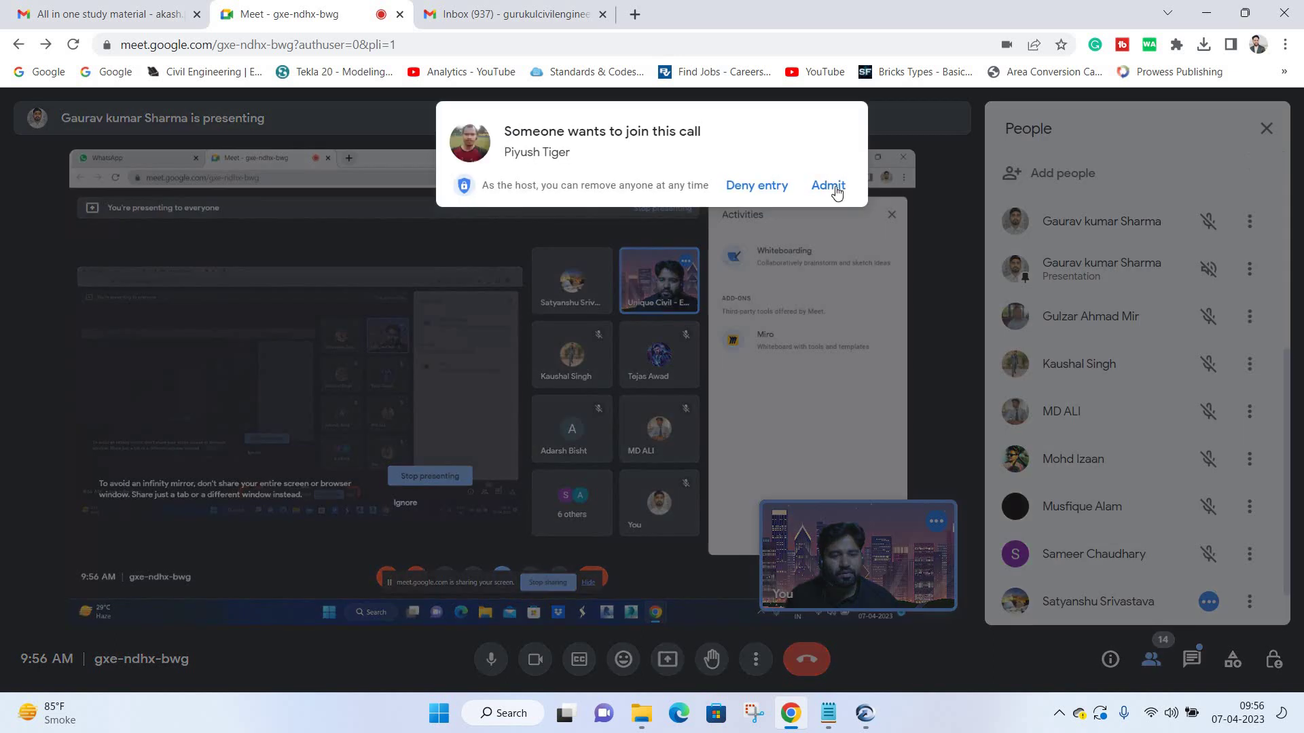
click(827, 185)
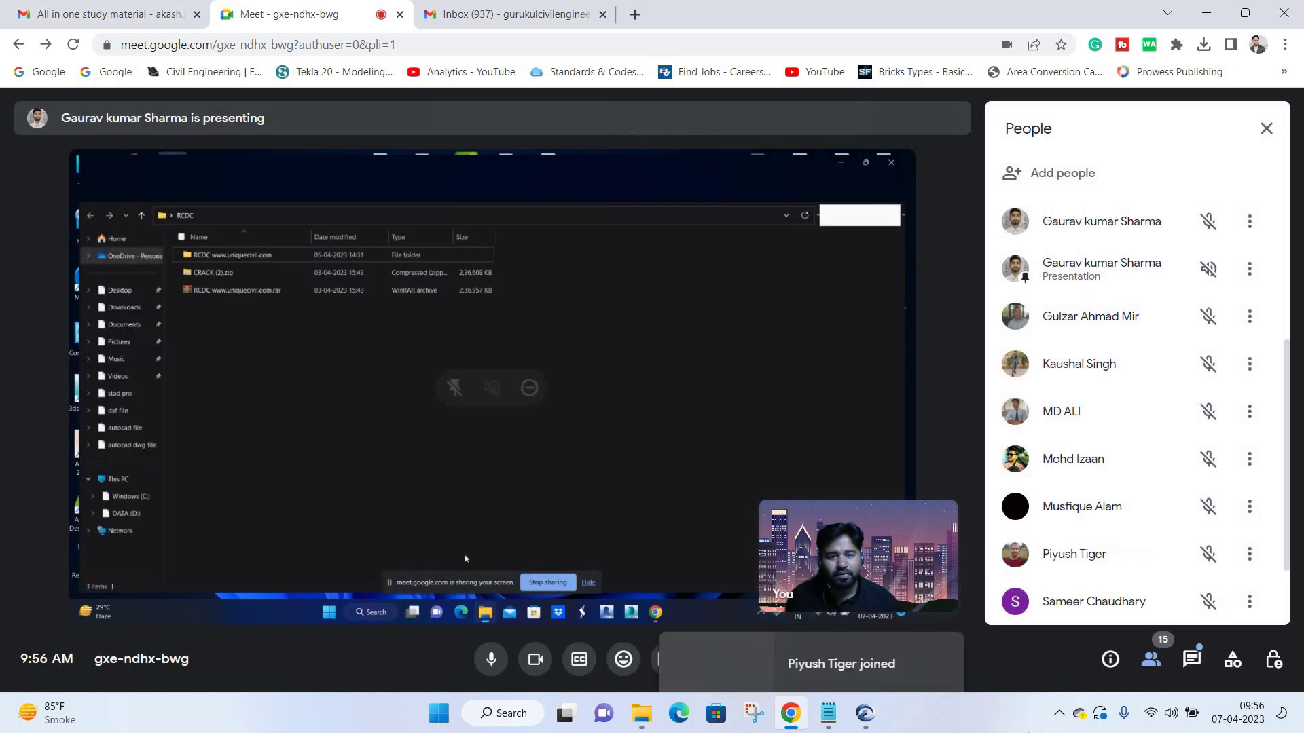
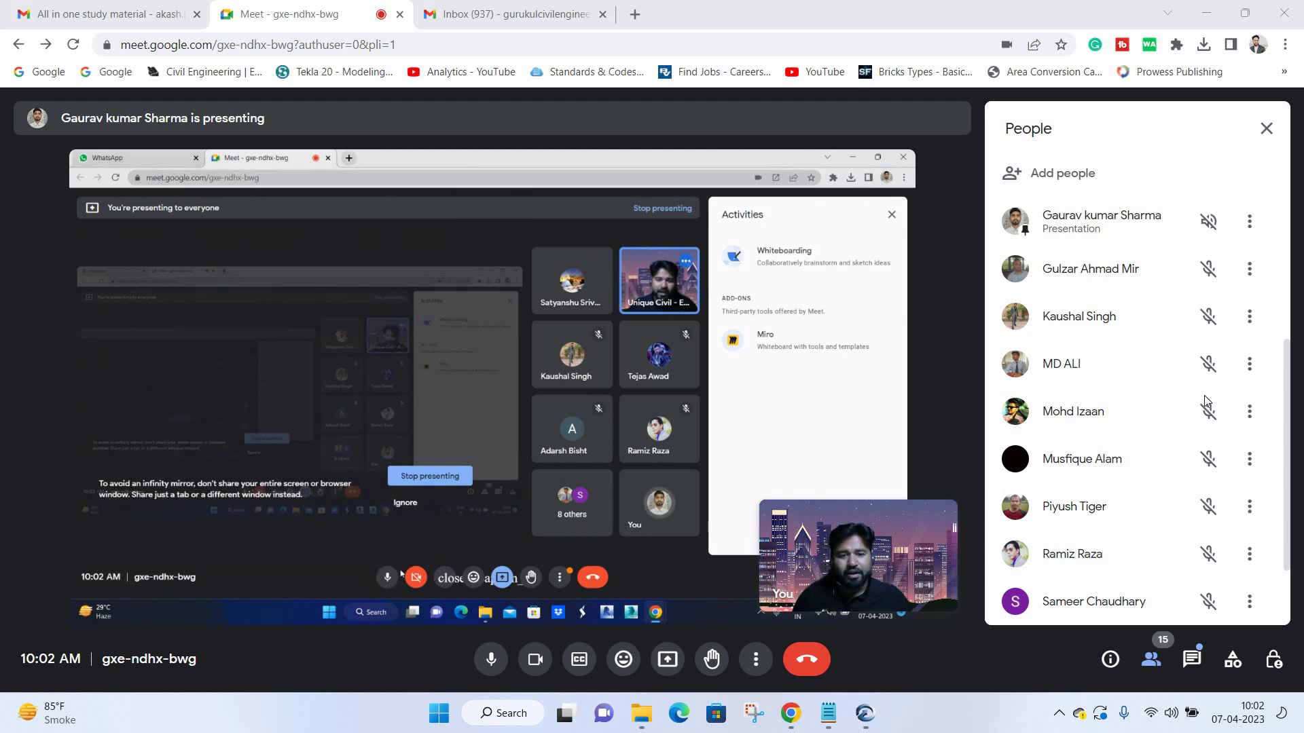
Scroll up and down the People list while the presentation ends.
scroll(1208, 530, up, 5)
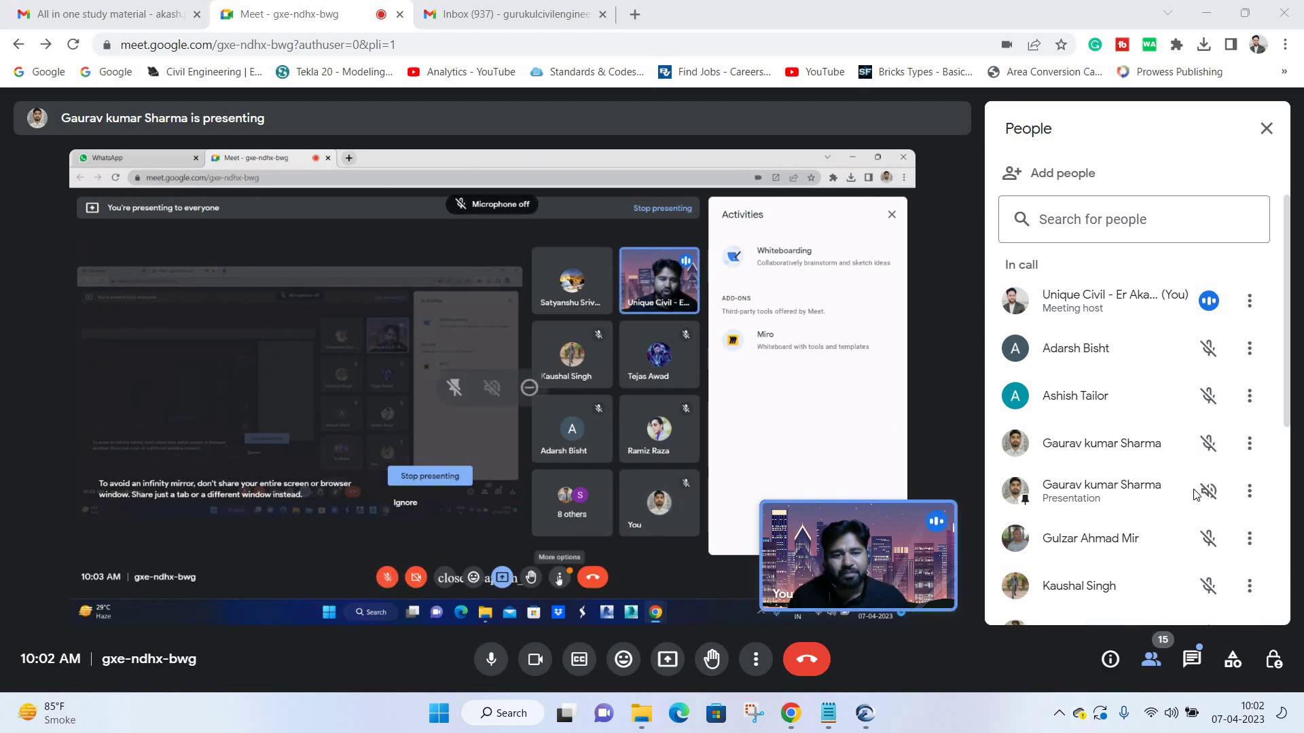
scroll(1155, 516, down, 5)
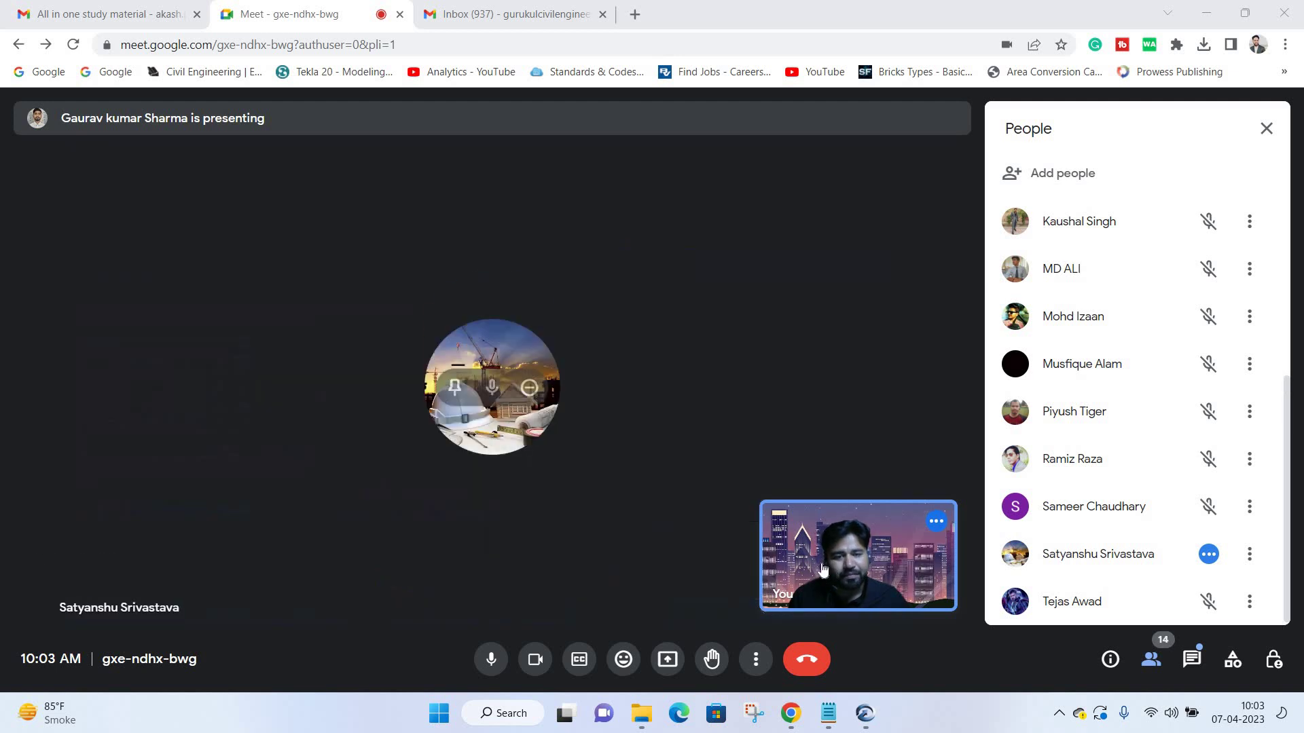
mouse_move(858, 555)
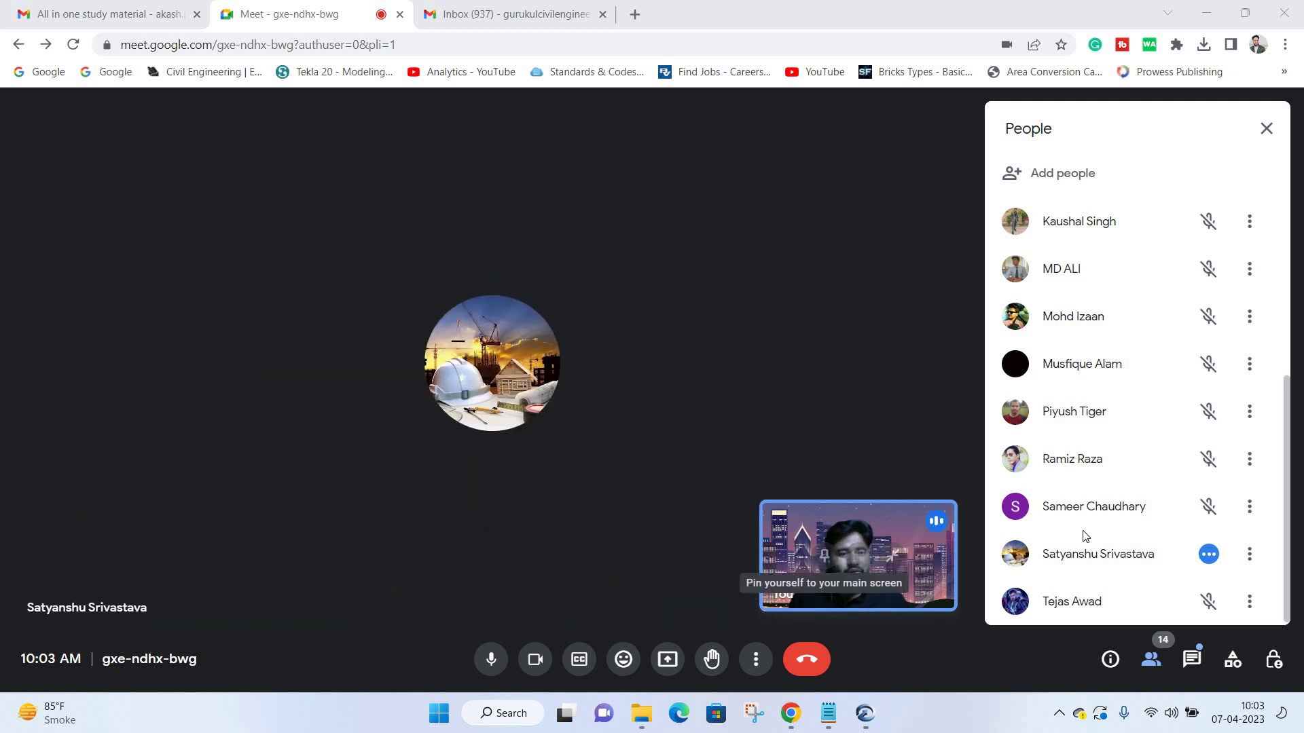
Pin a participant's tile to the main stage.
scroll(1084, 537, up, 5)
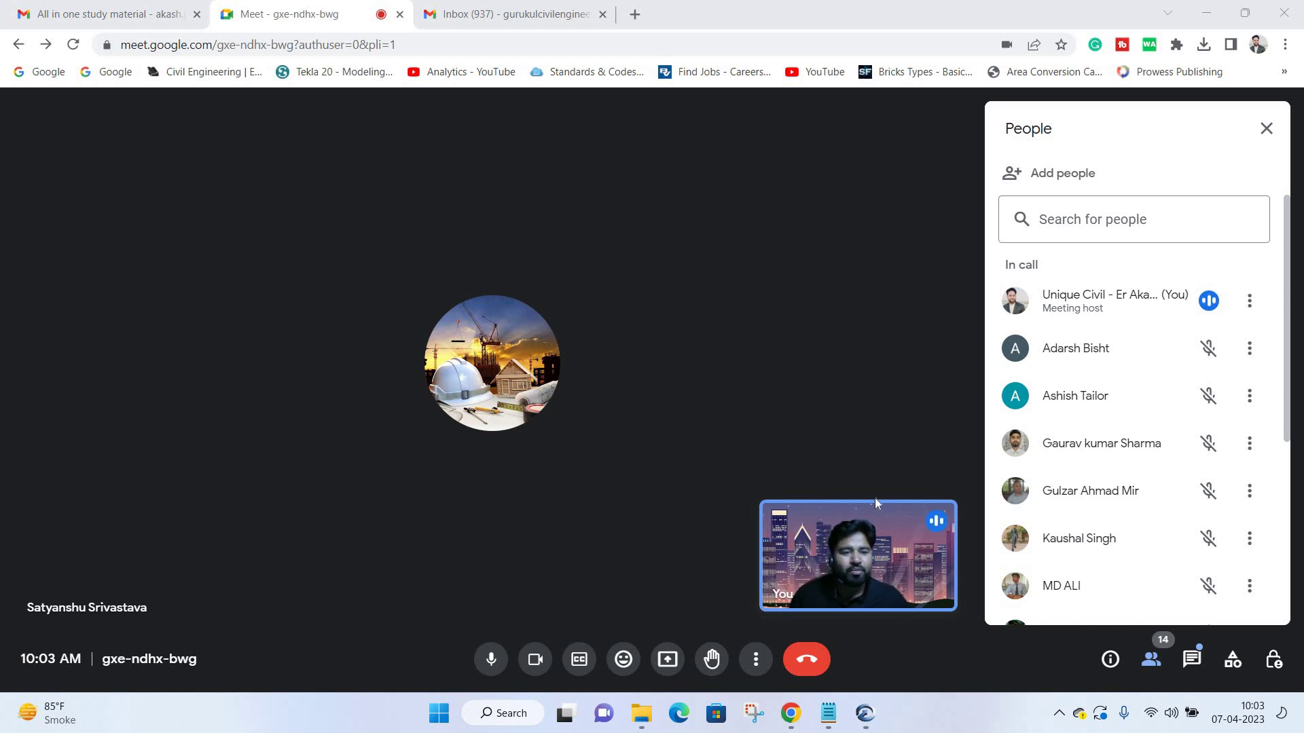
click(455, 364)
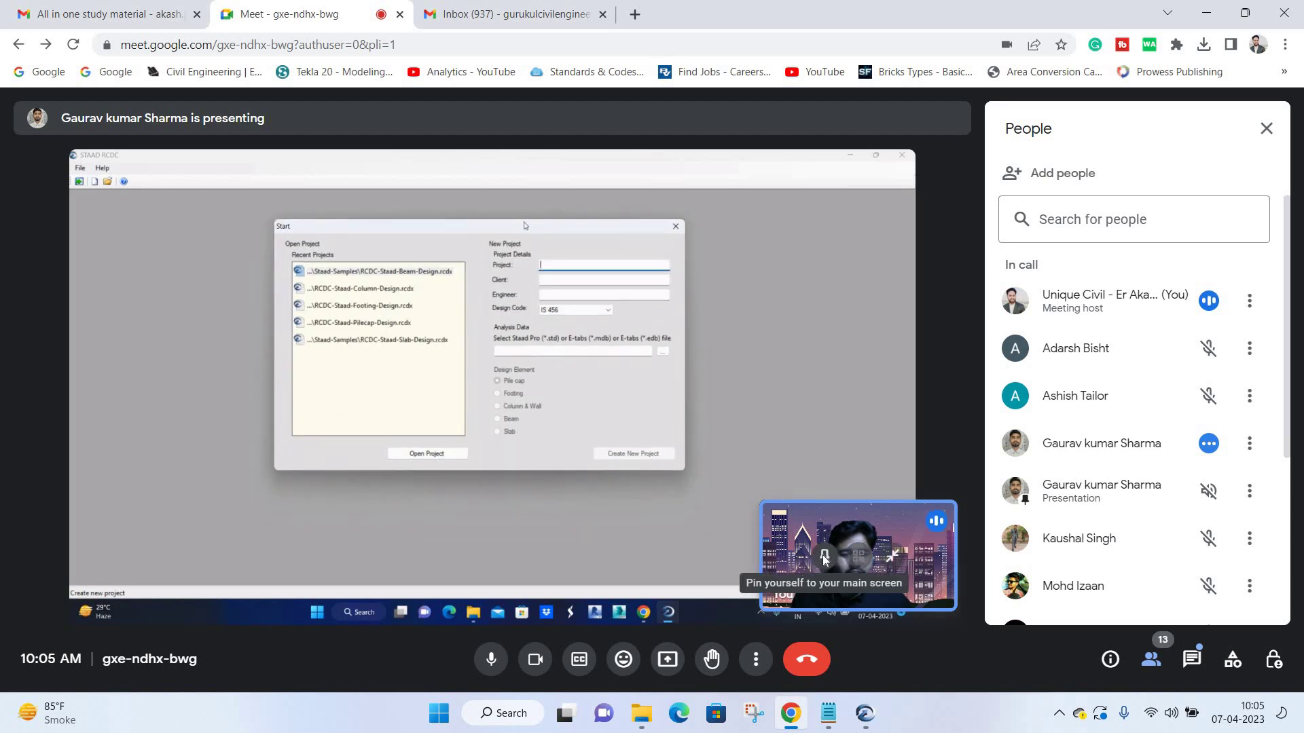
Pin your own camera view to the main screen.
click(824, 555)
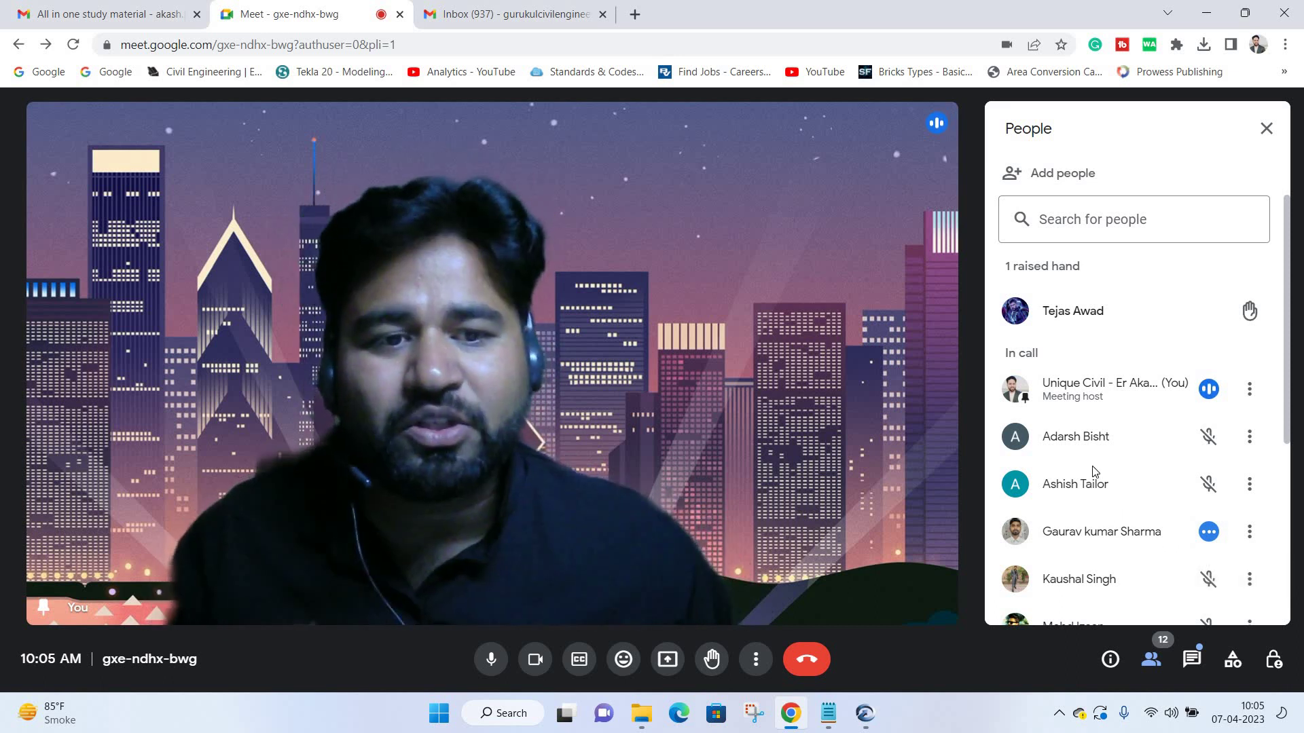
scroll(1093, 468, down, 4)
scroll(1049, 472, up, 3)
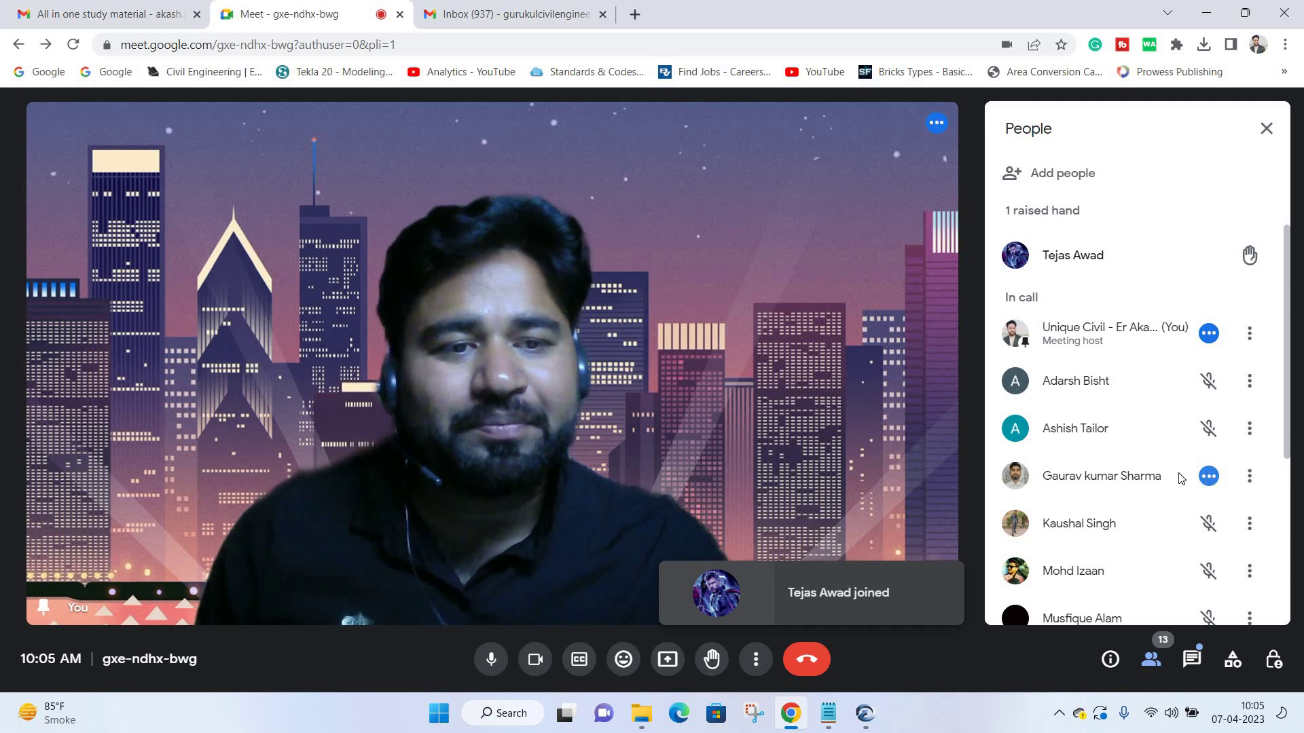
click(1208, 476)
key(Return)
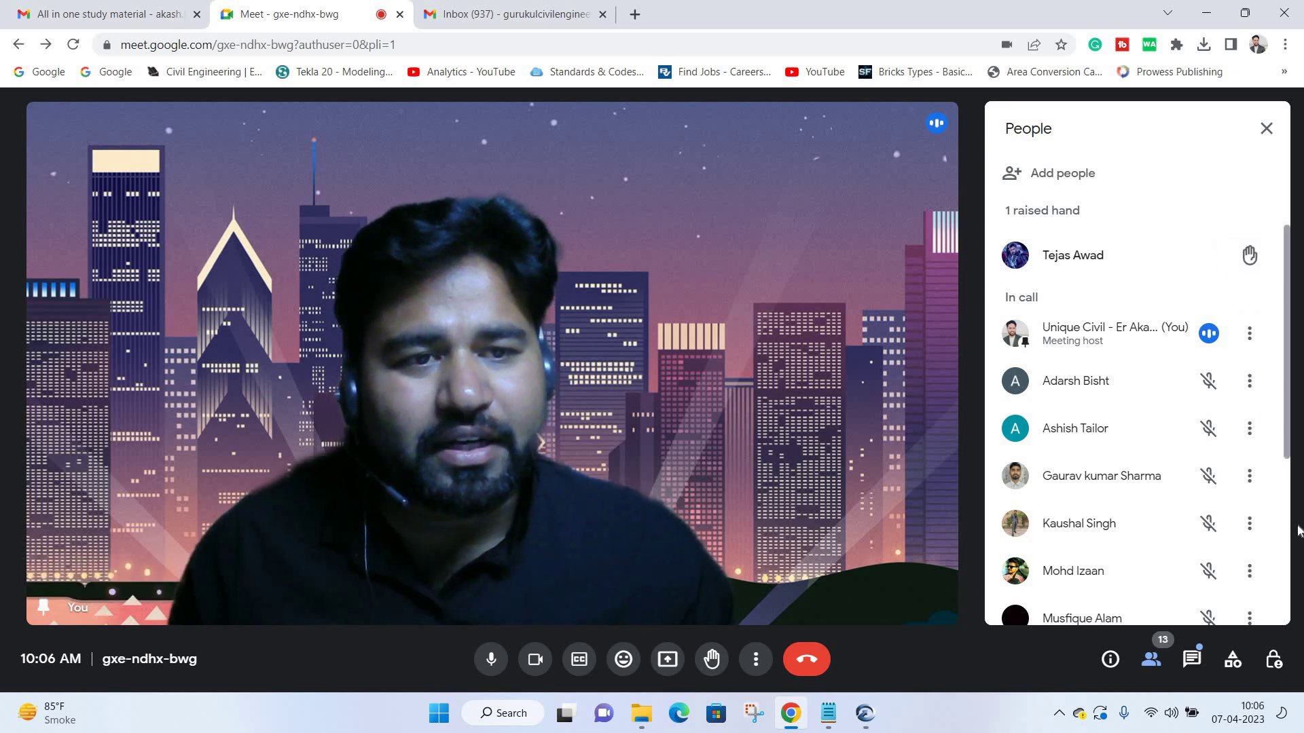
scroll(1276, 519, down, 5)
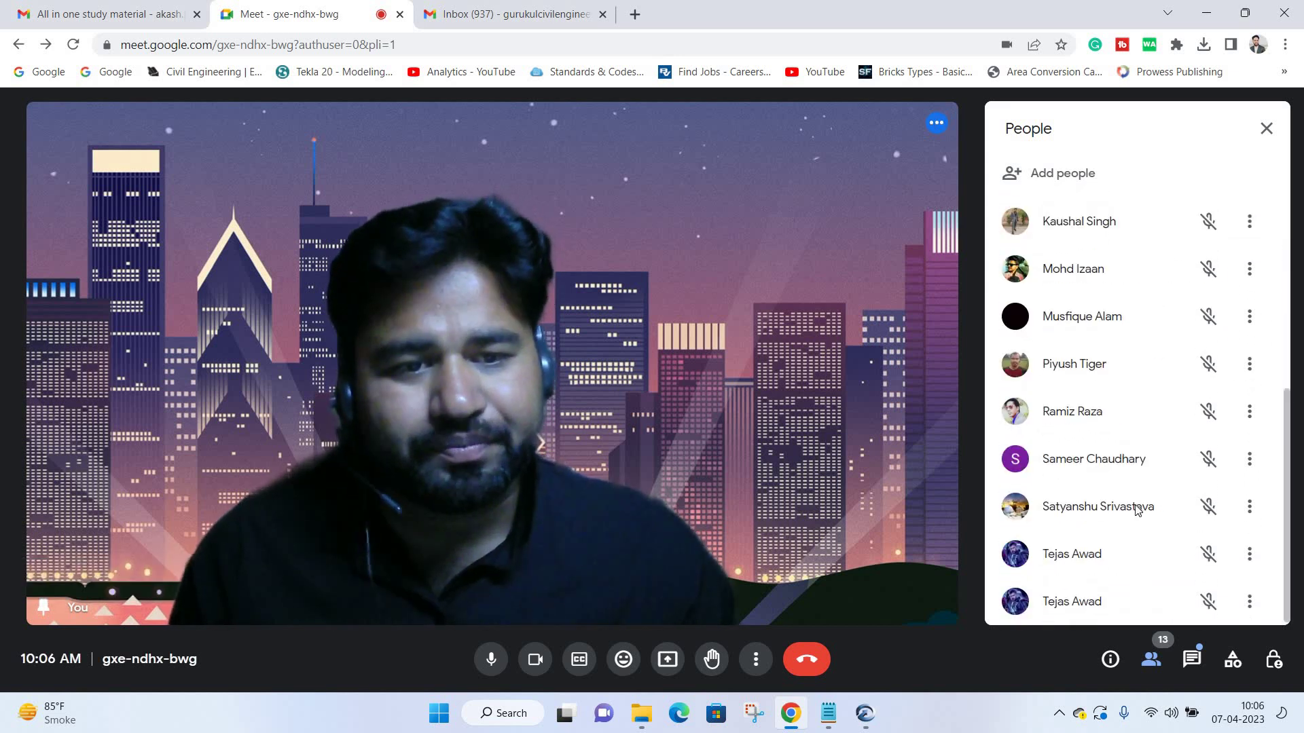
scroll(1096, 460, up, 1)
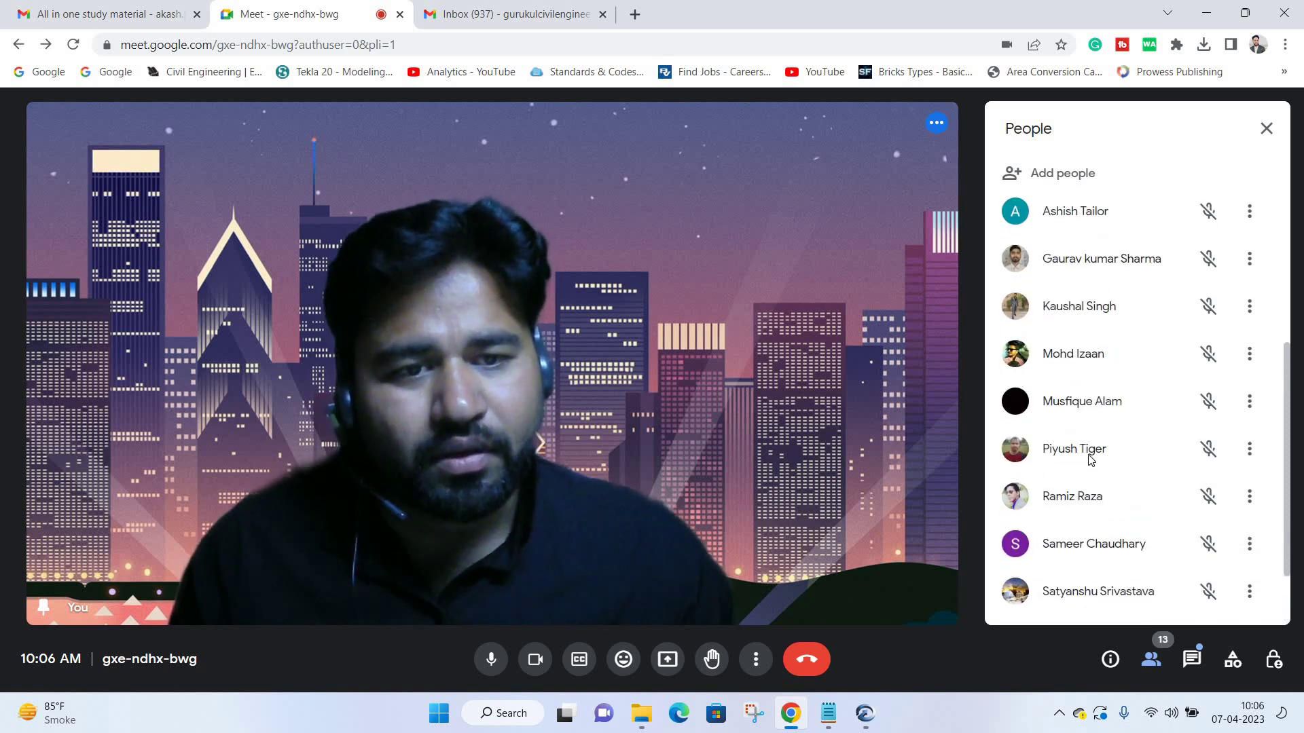
scroll(1103, 482, up, 3)
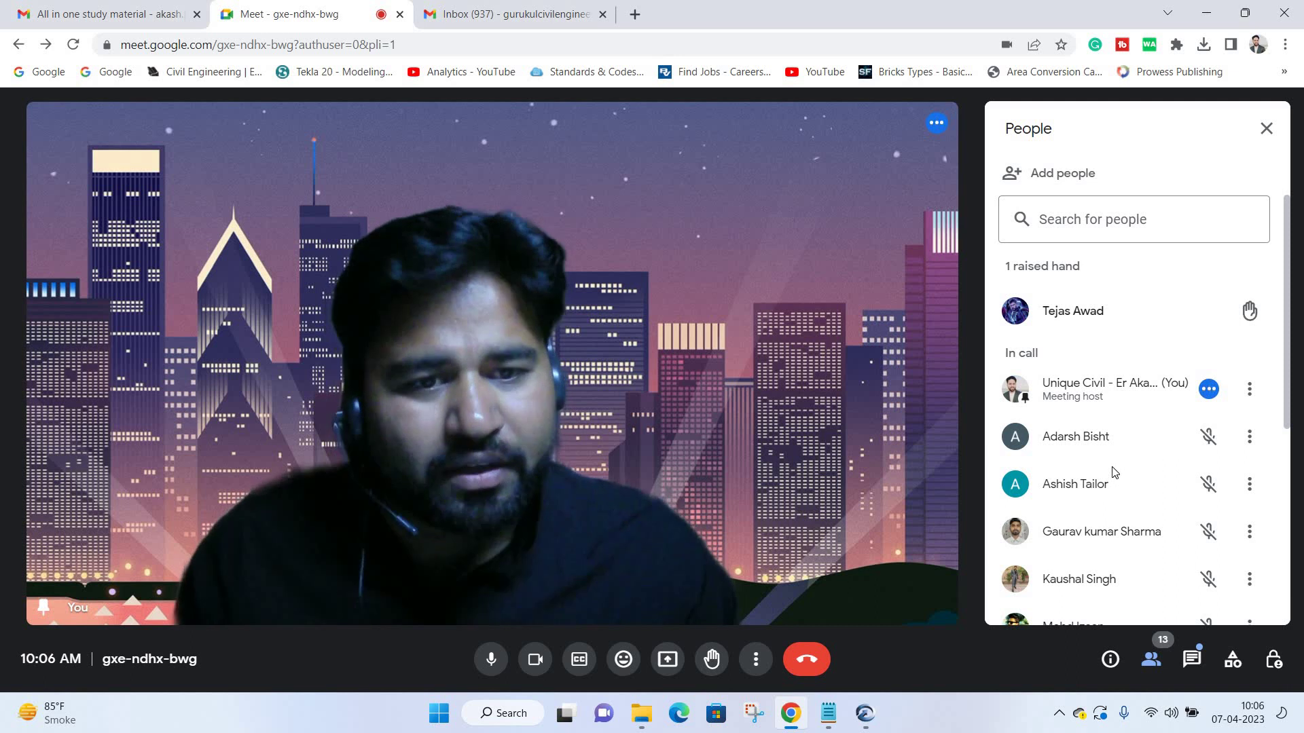
scroll(1114, 472, down, 3)
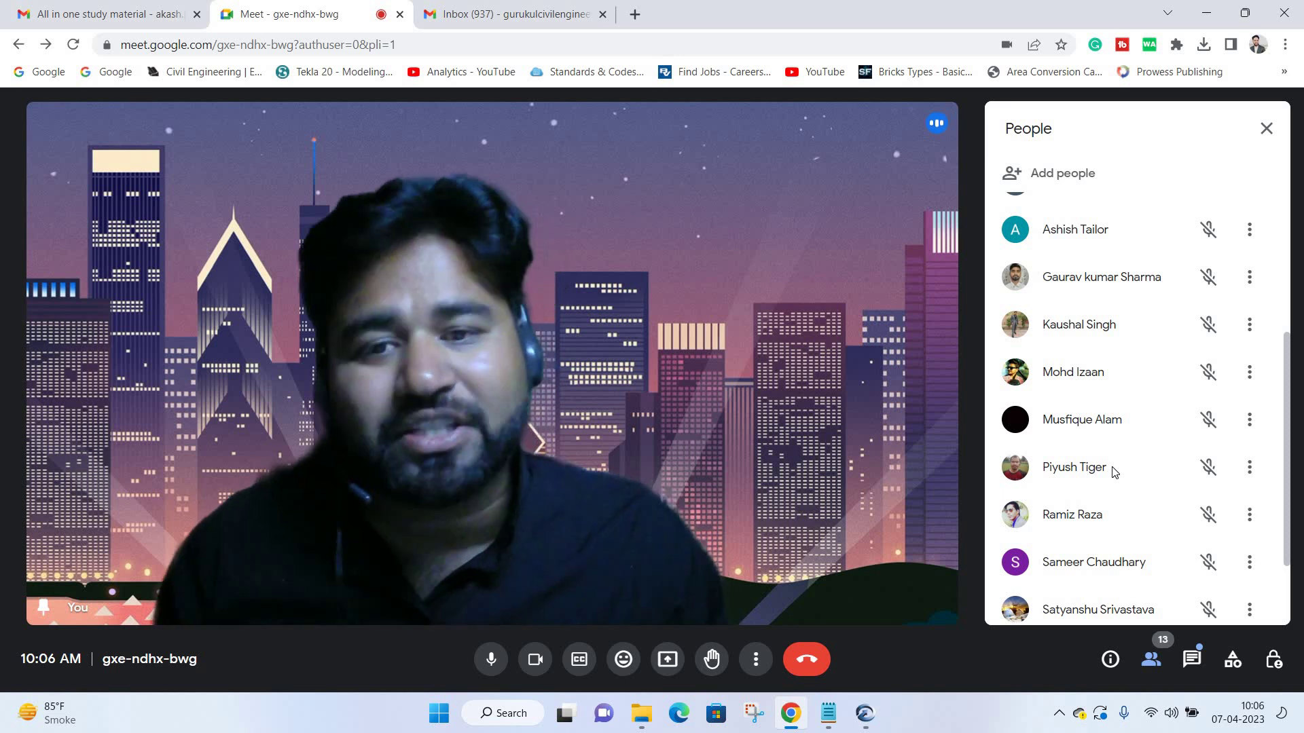
scroll(1114, 472, down, 2)
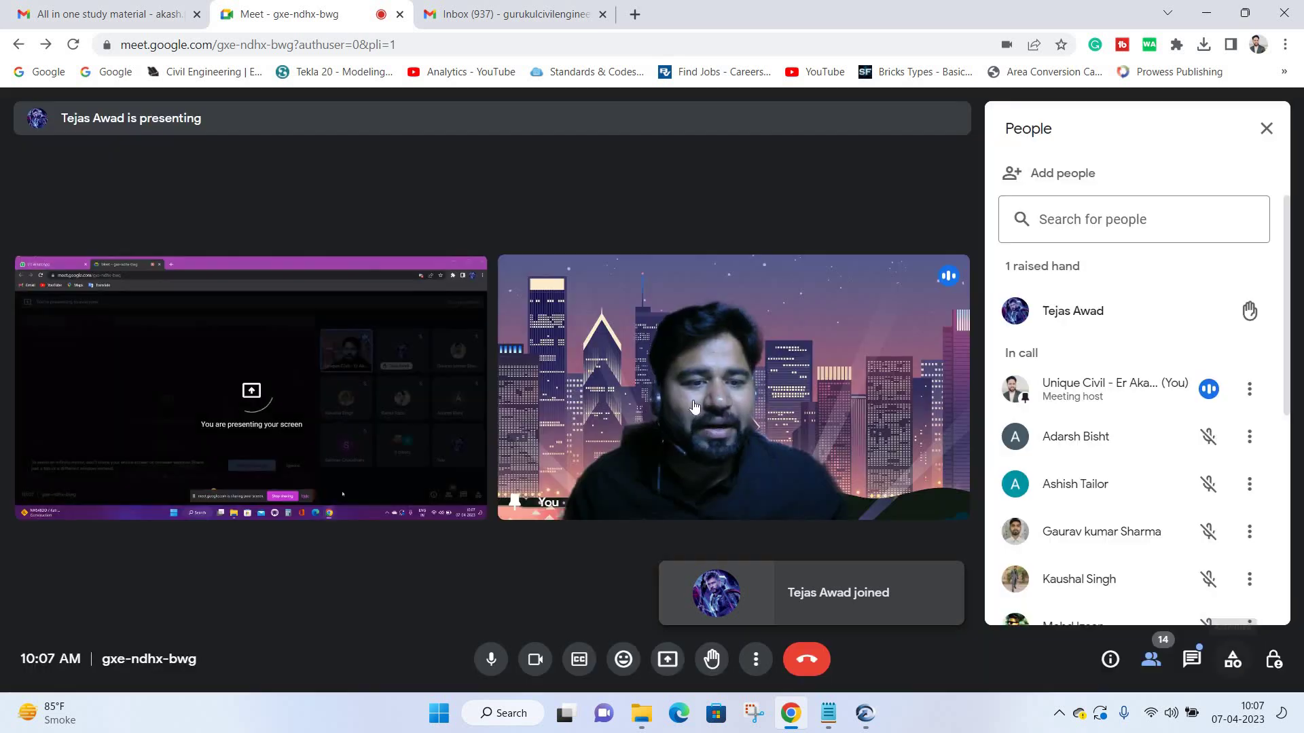
Pin the shared presentation so it fills the main view.
click(756, 384)
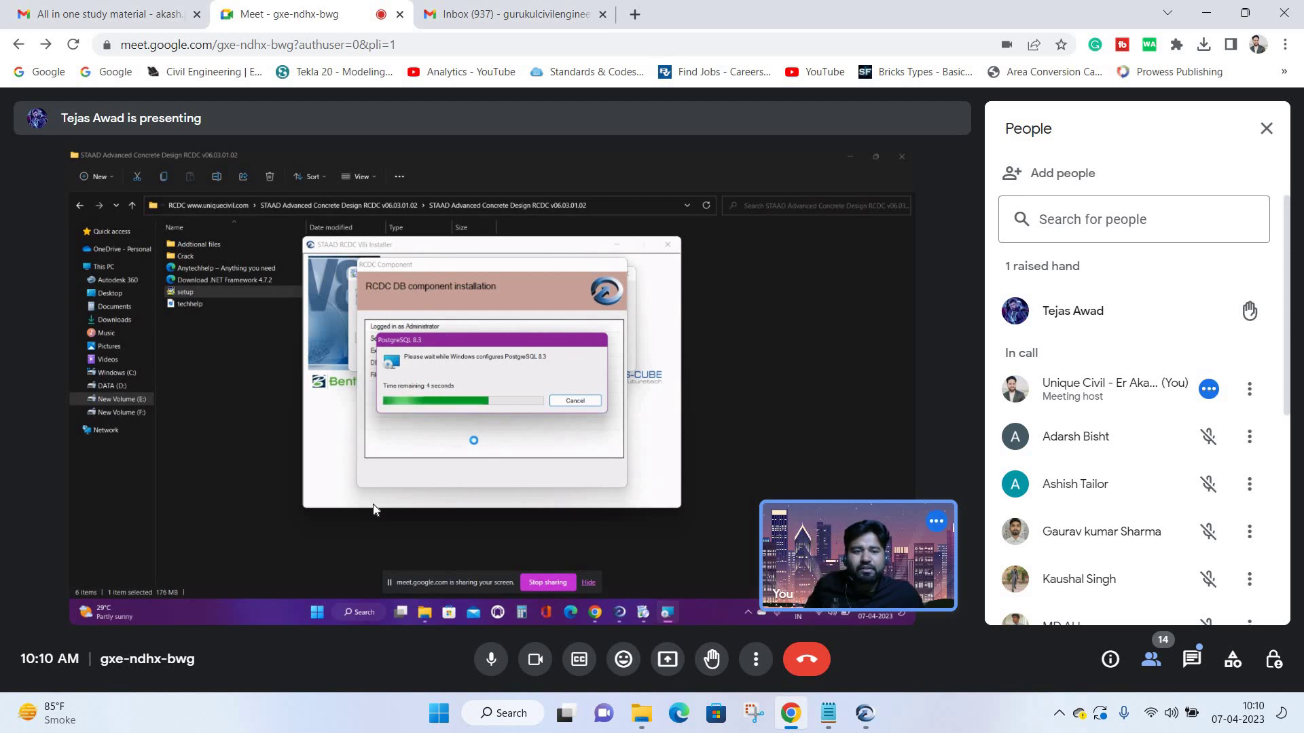
mouse_move(492, 387)
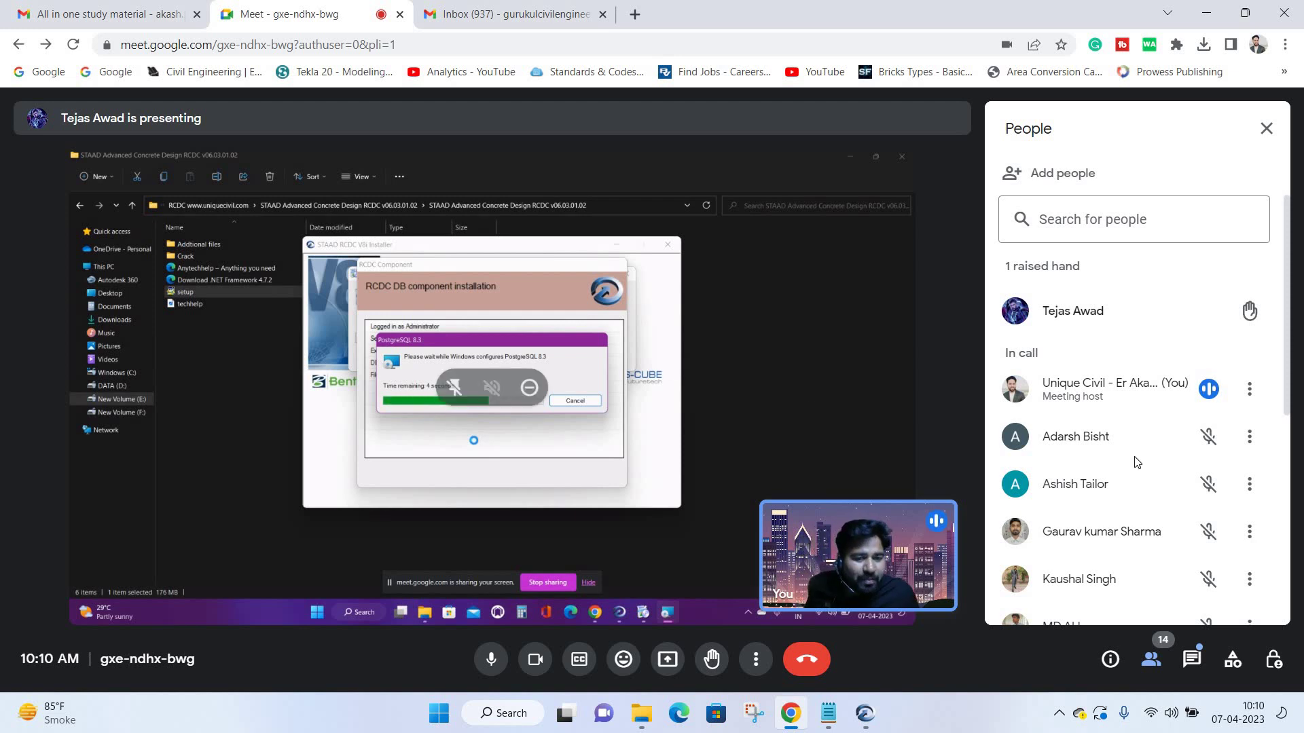
Scroll to the bottom of the People list.
scroll(1138, 456, down, 5)
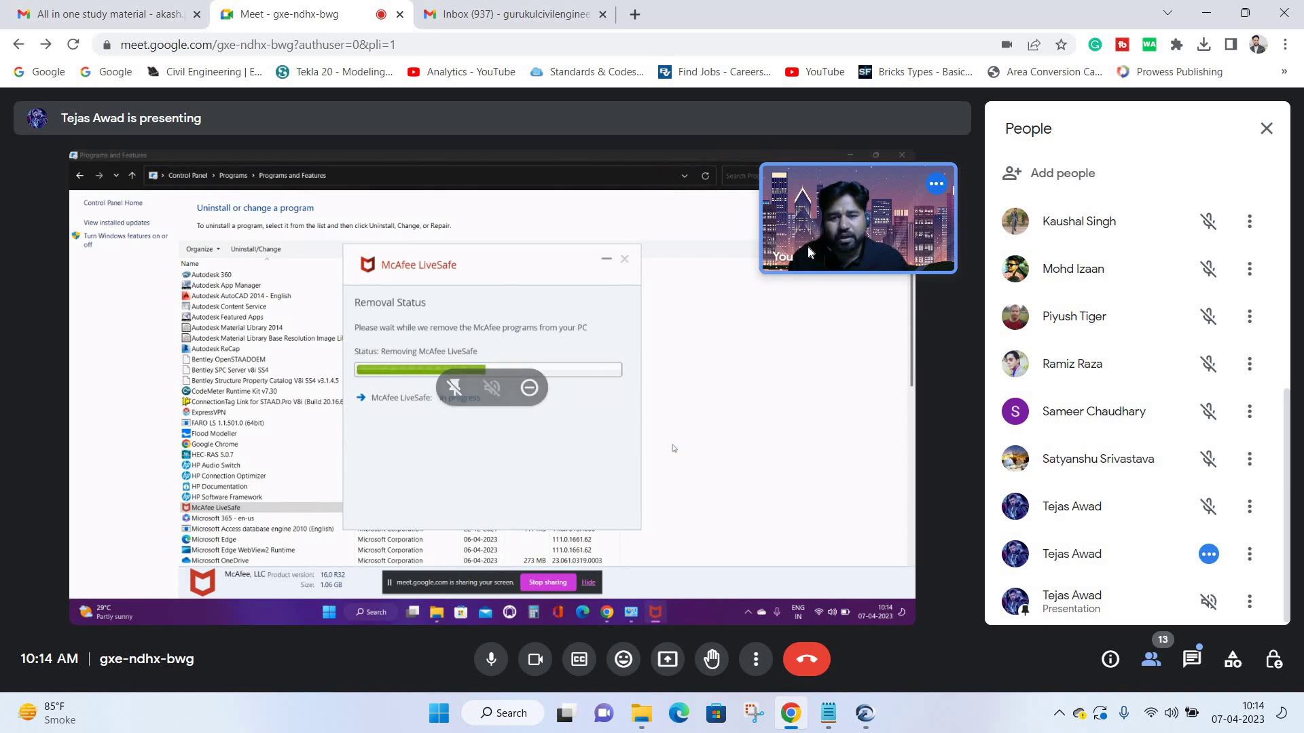
drag(790, 229, 810, 427)
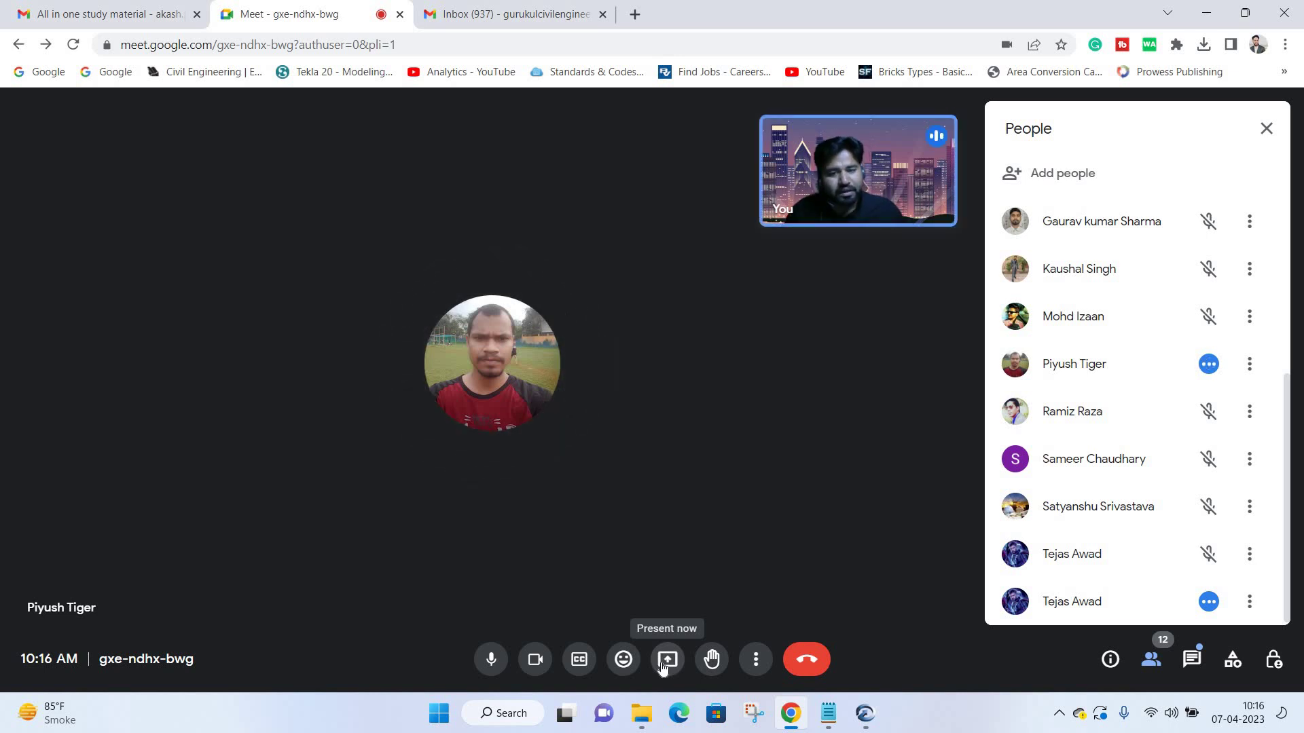
Move the self-view tile clear of the shared content and close the People panel.
click(755, 662)
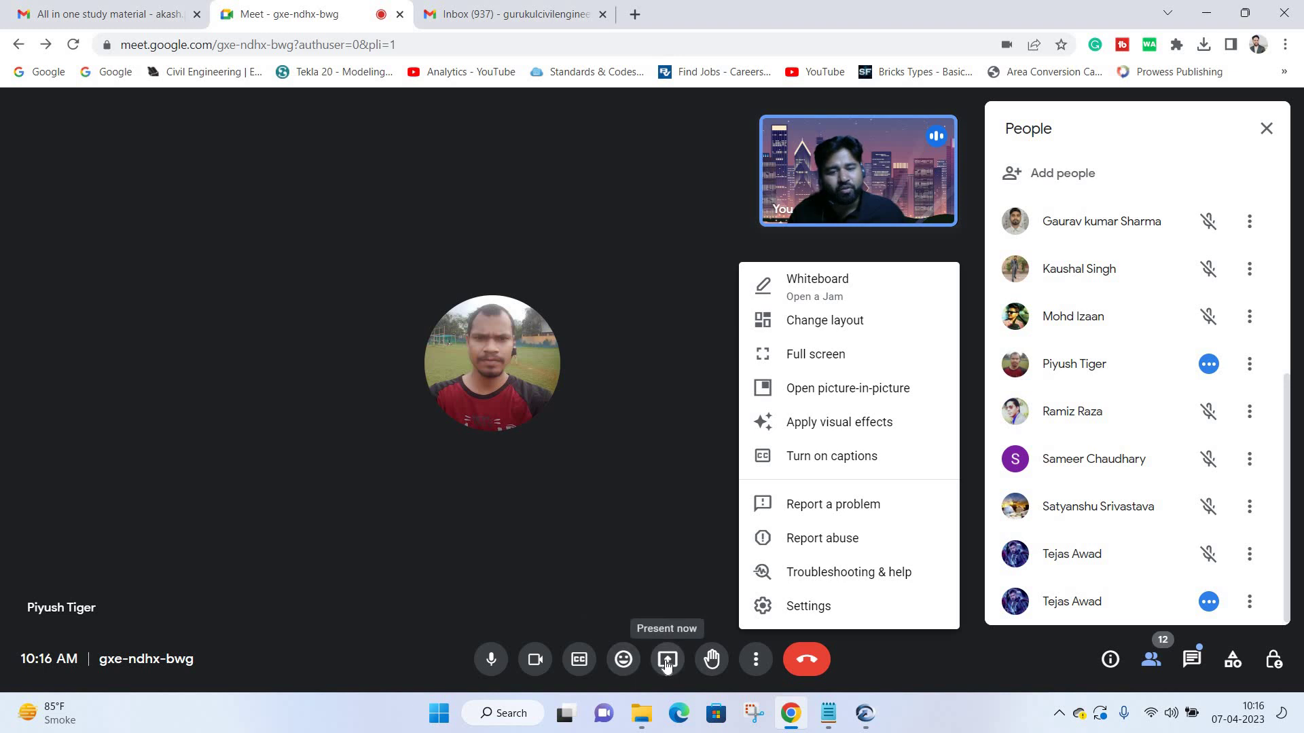
click(577, 577)
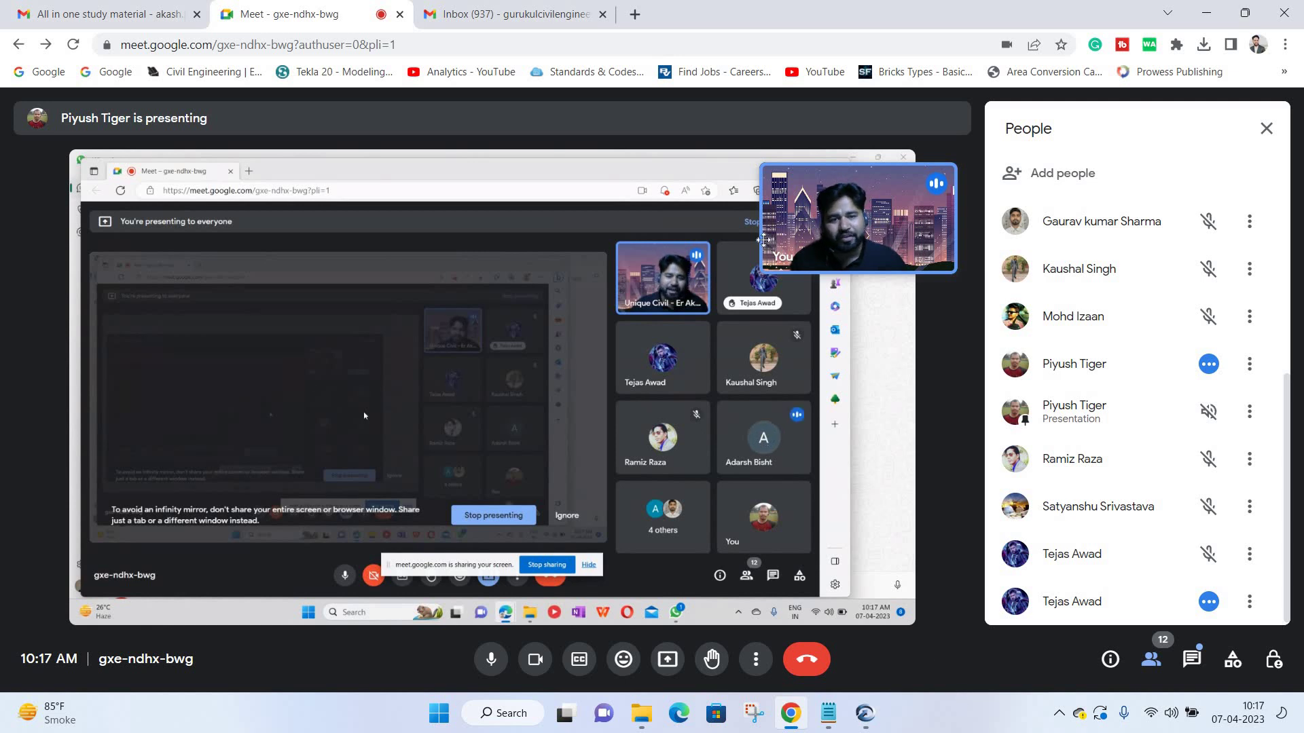
mouse_move(798, 204)
mouse_down()
mouse_move(912, 137)
mouse_move(824, 176)
mouse_up()
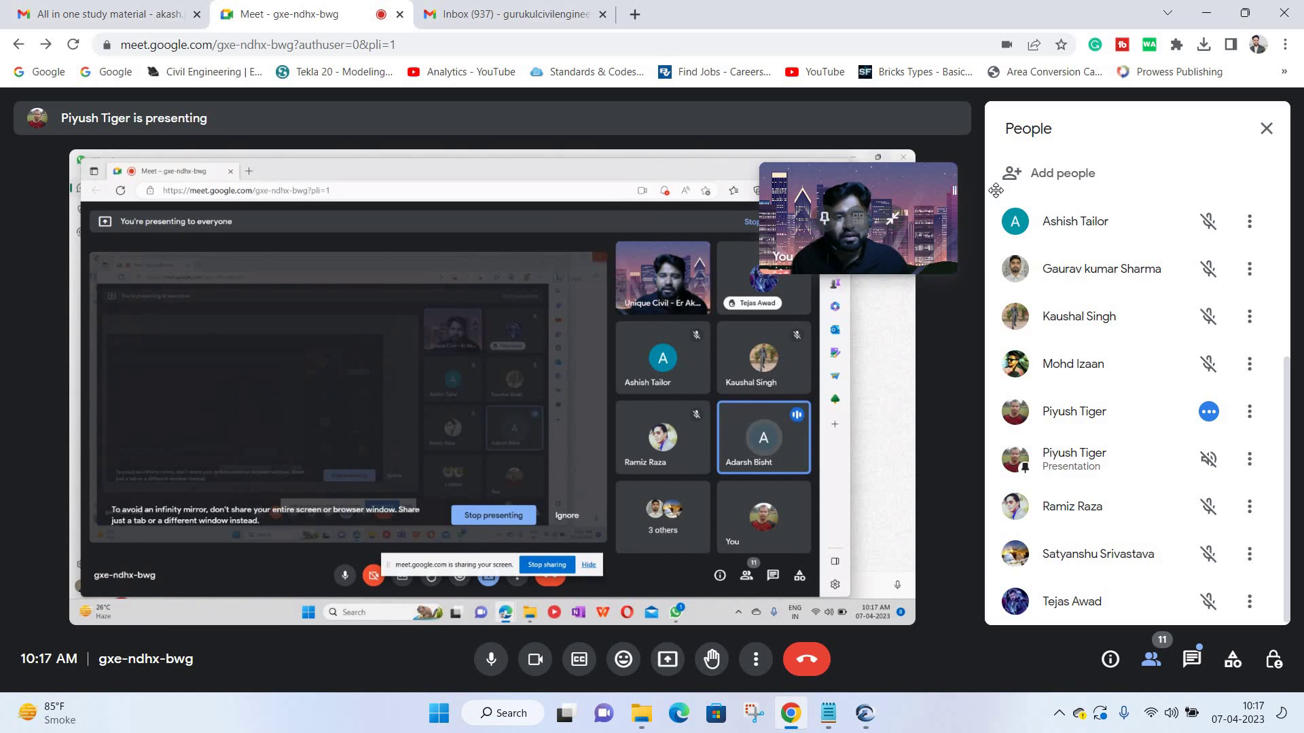
drag(974, 201, 1266, 132)
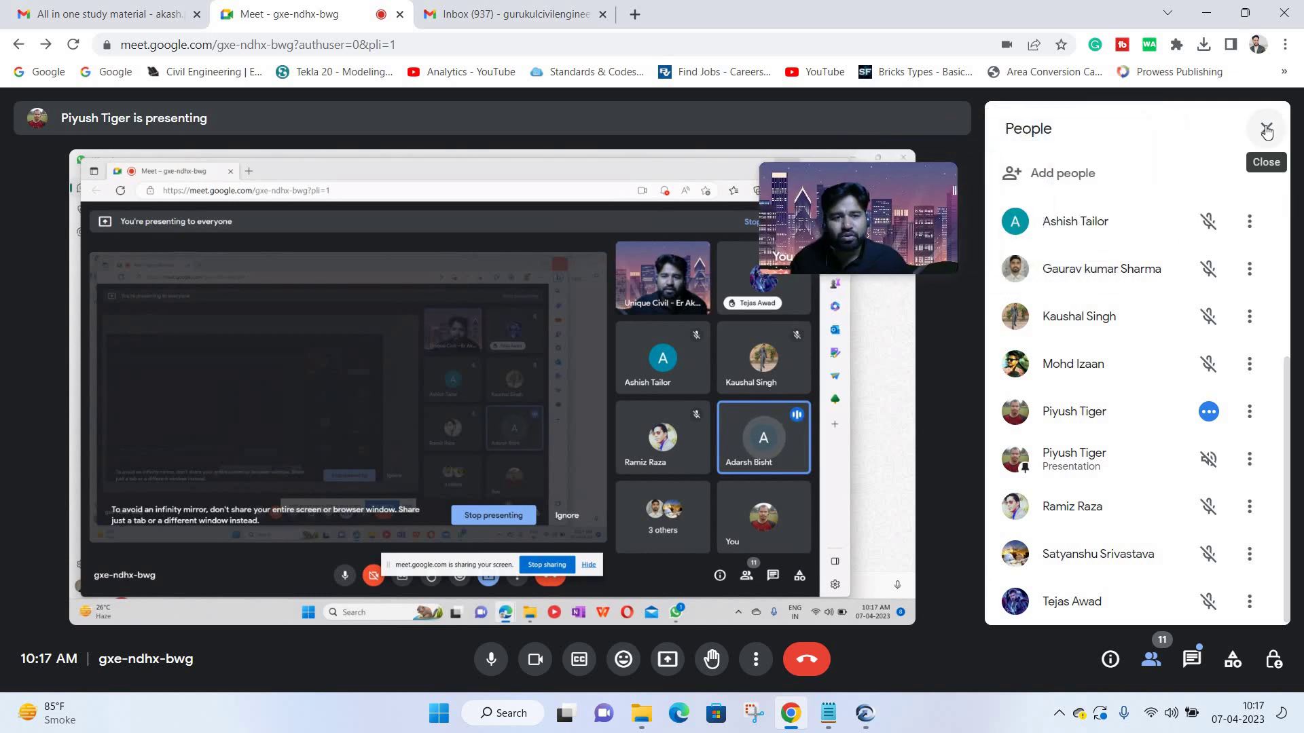
click(1266, 129)
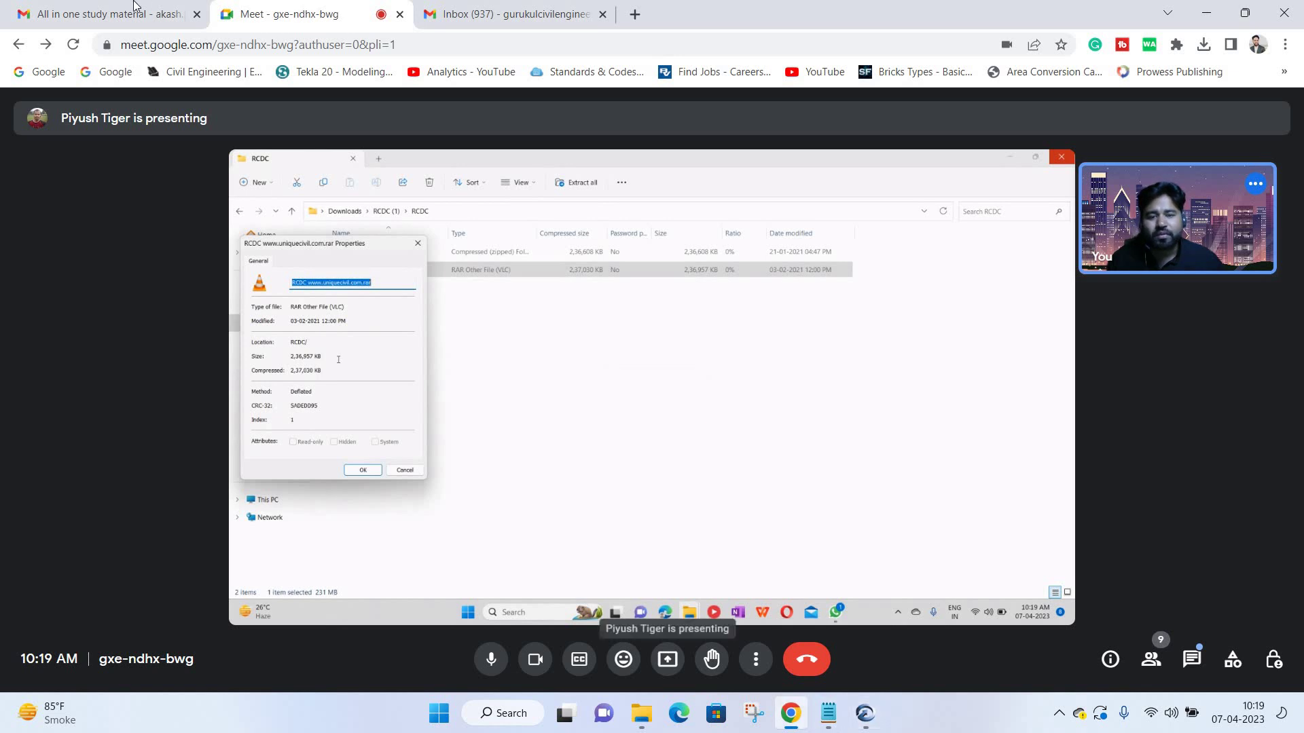
Copy the RCDC software Drive link from the sent Gmail message.
key(ctrl+1)
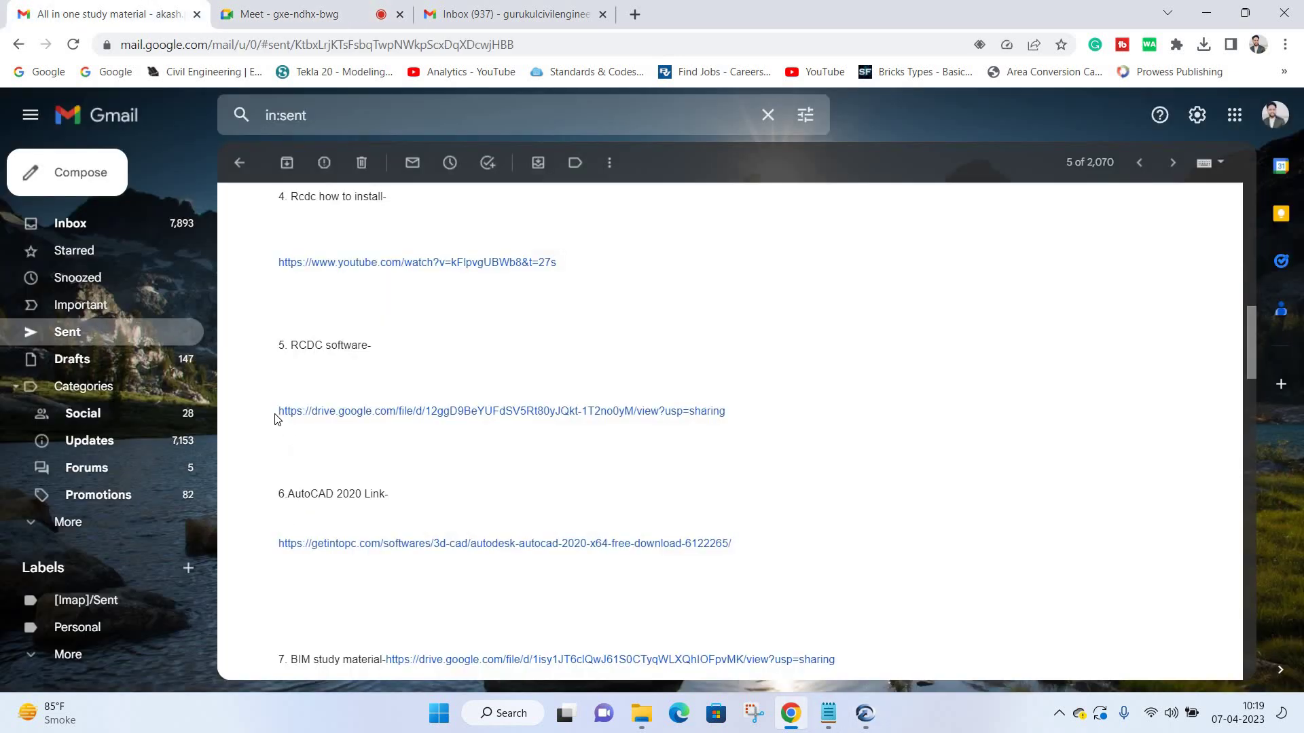
triple_click(712, 429)
key(ctrl+c)
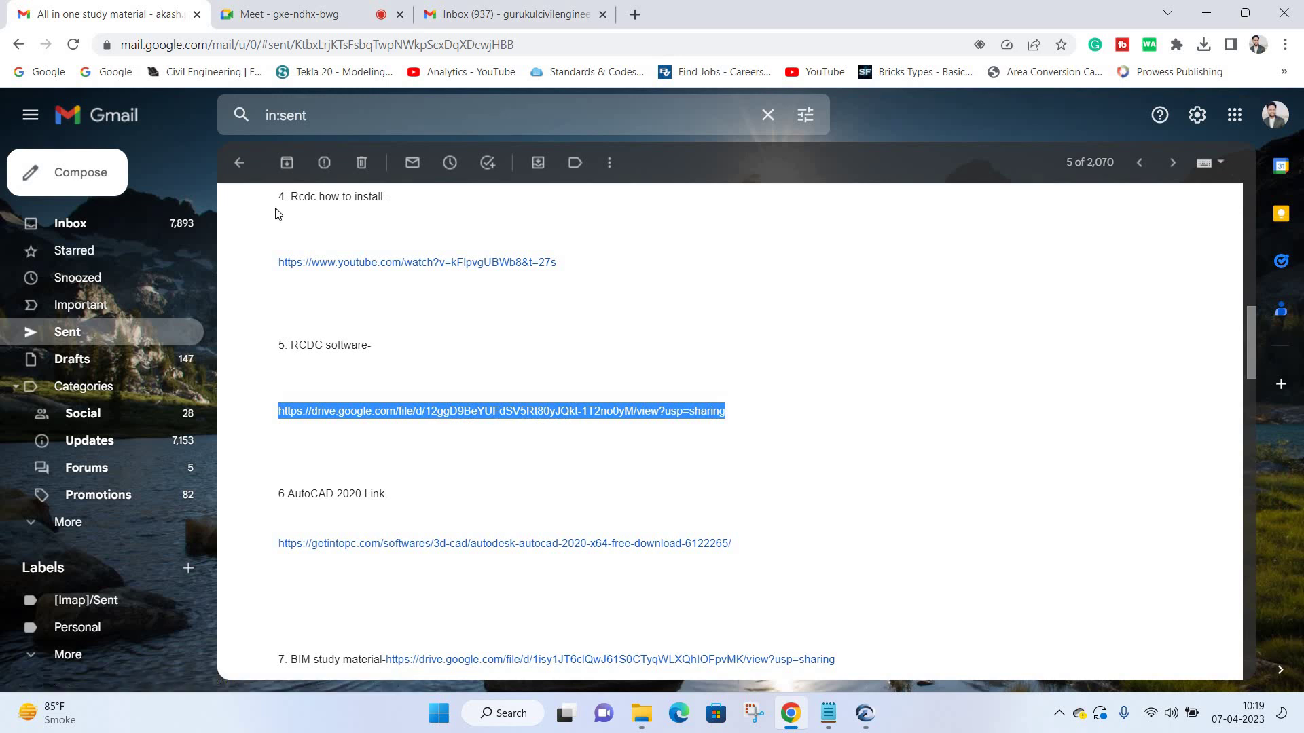
Back in Meet, paste the RCDC Drive link into the in-call chat and send it.
key(ctrl+2)
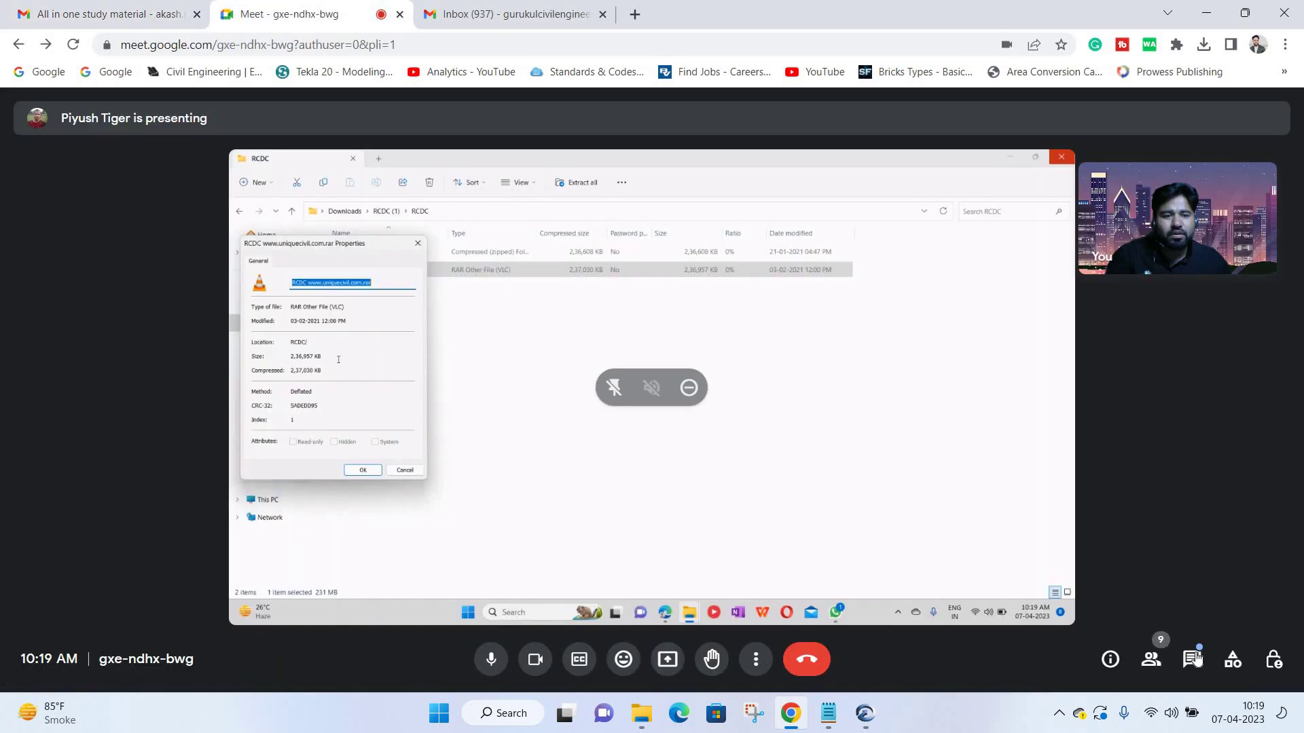
click(1192, 659)
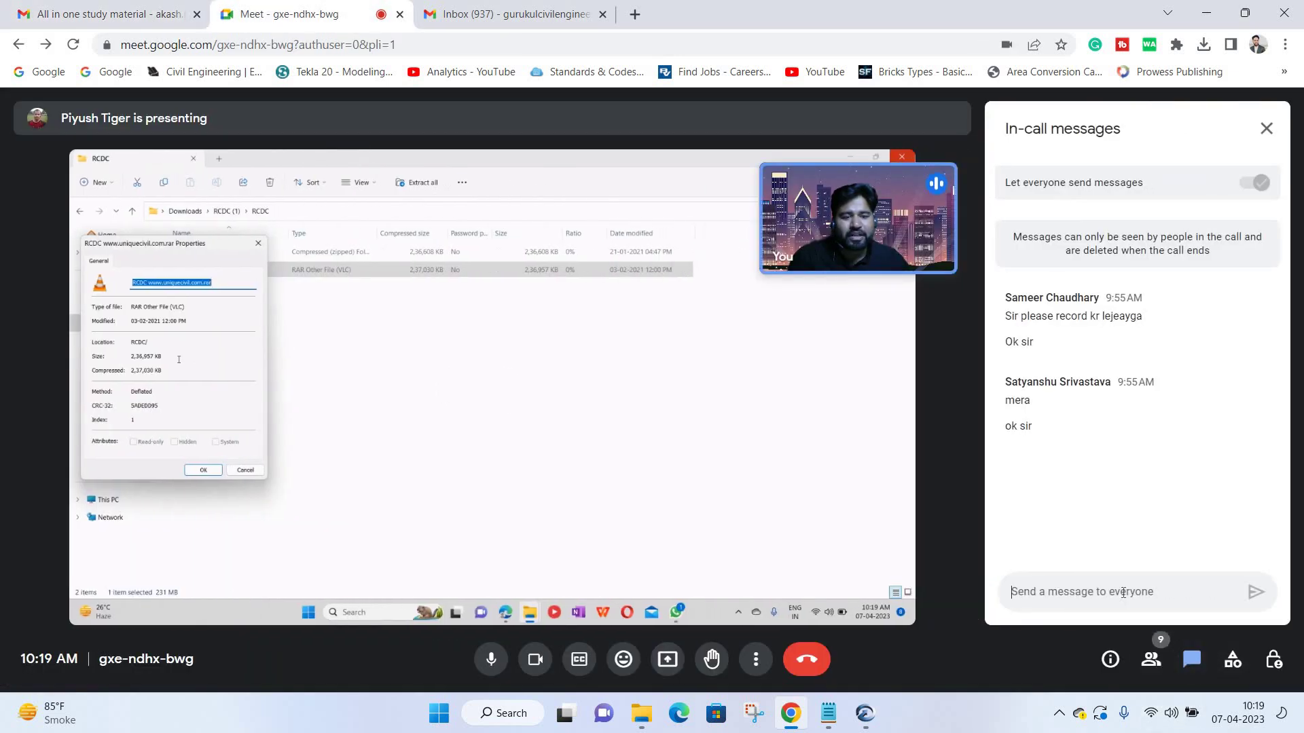
key(ctrl+v)
key(Return)
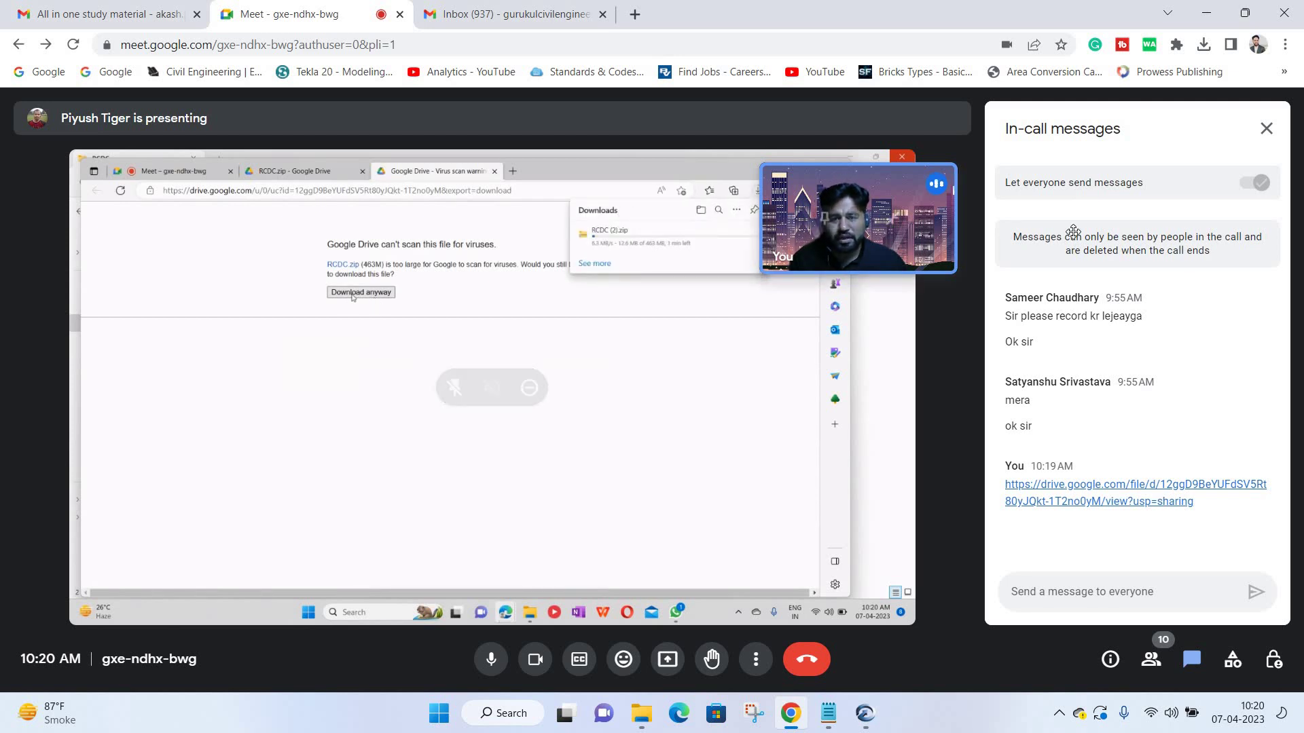
drag(859, 224, 1099, 224)
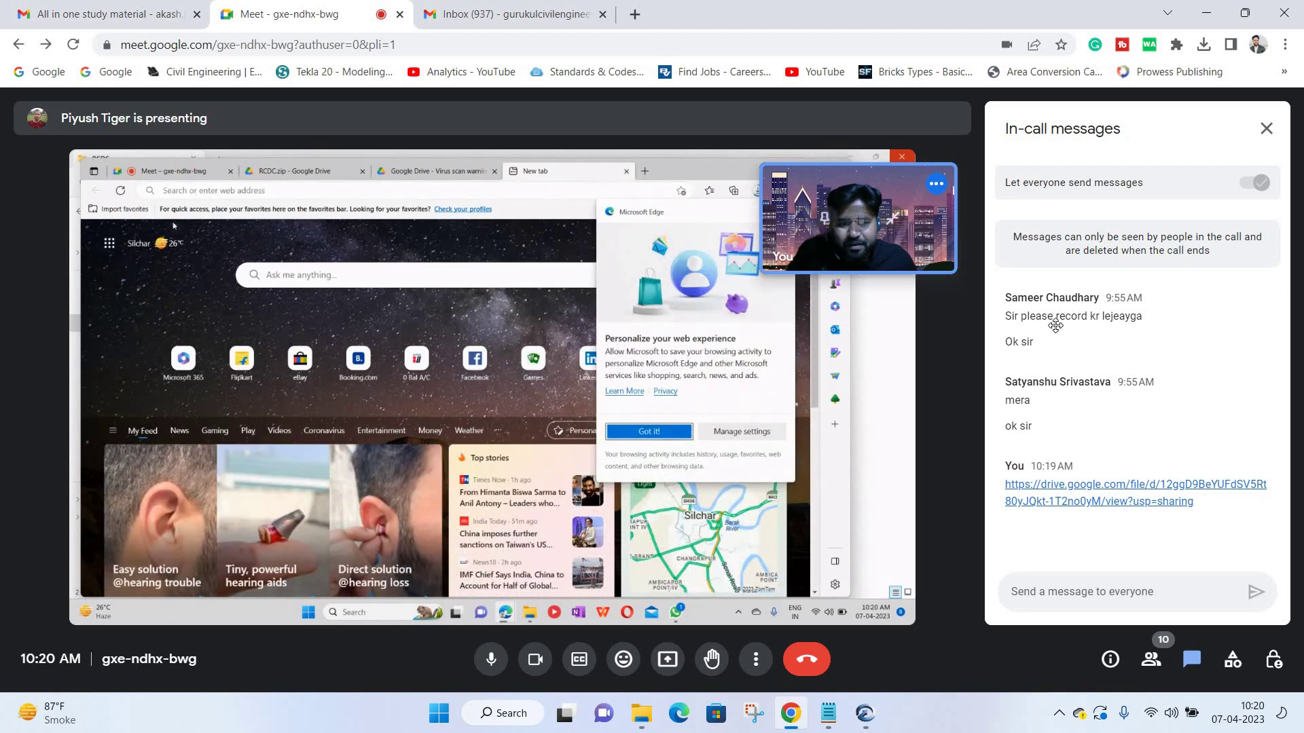
drag(782, 201, 989, 284)
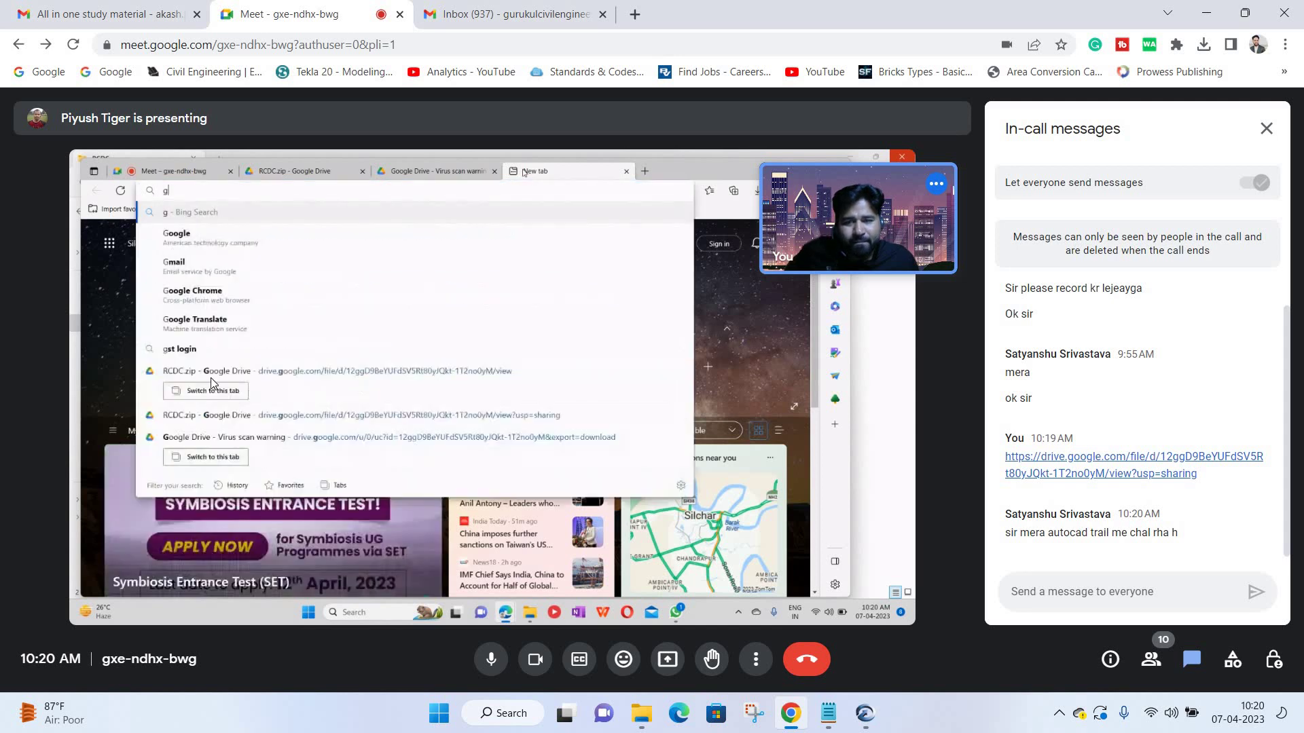
mouse_move(492, 387)
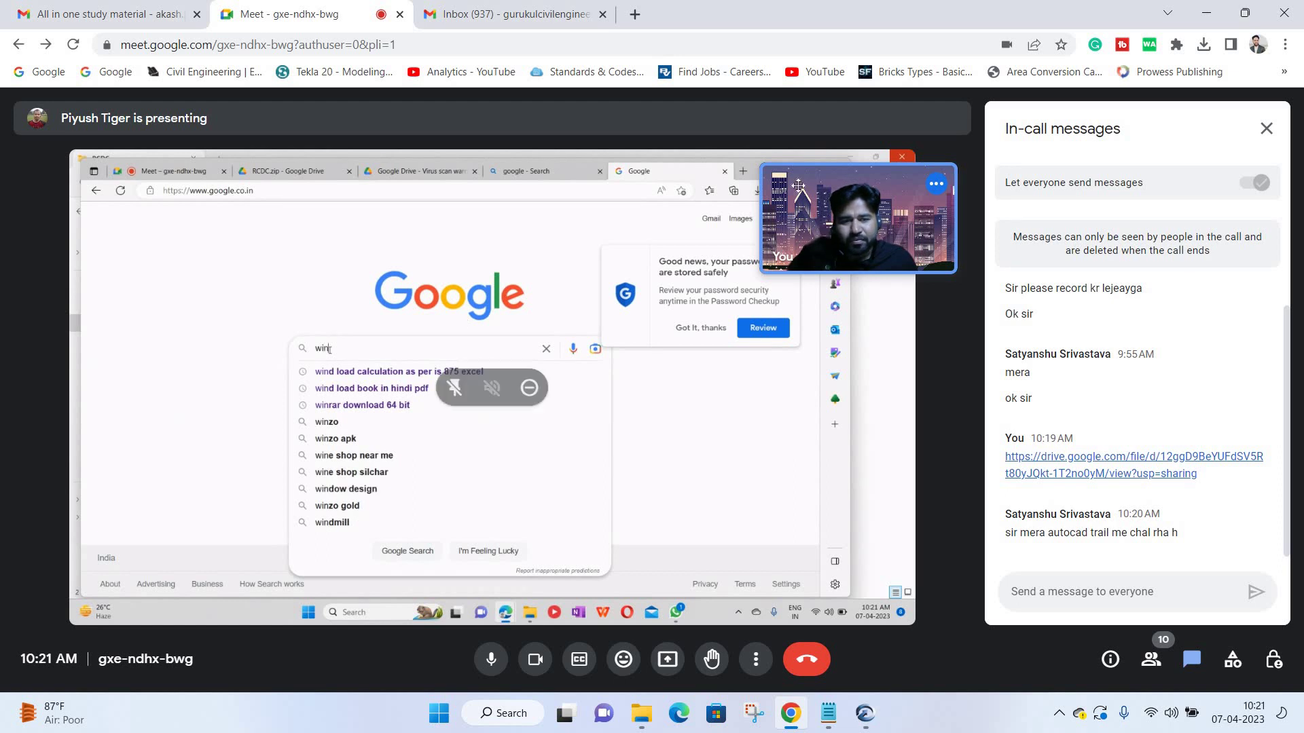
drag(855, 217, 1152, 204)
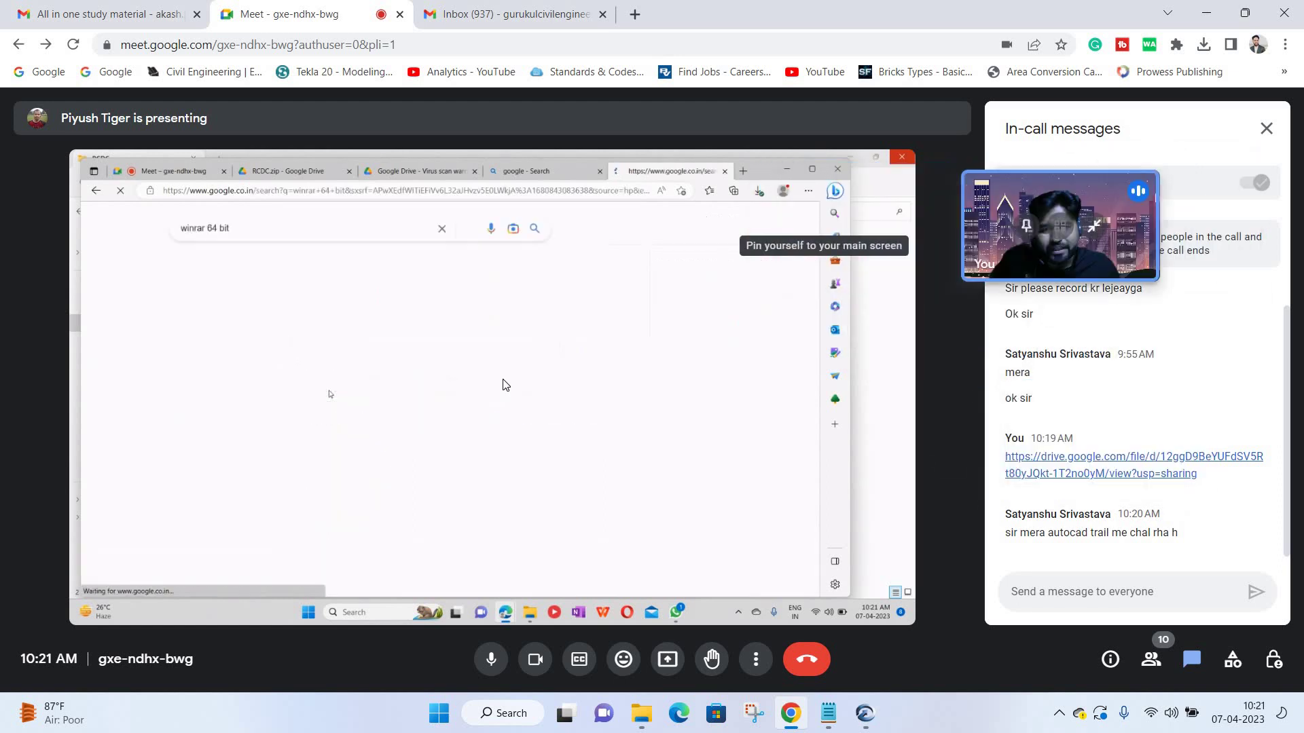
drag(791, 230, 1059, 224)
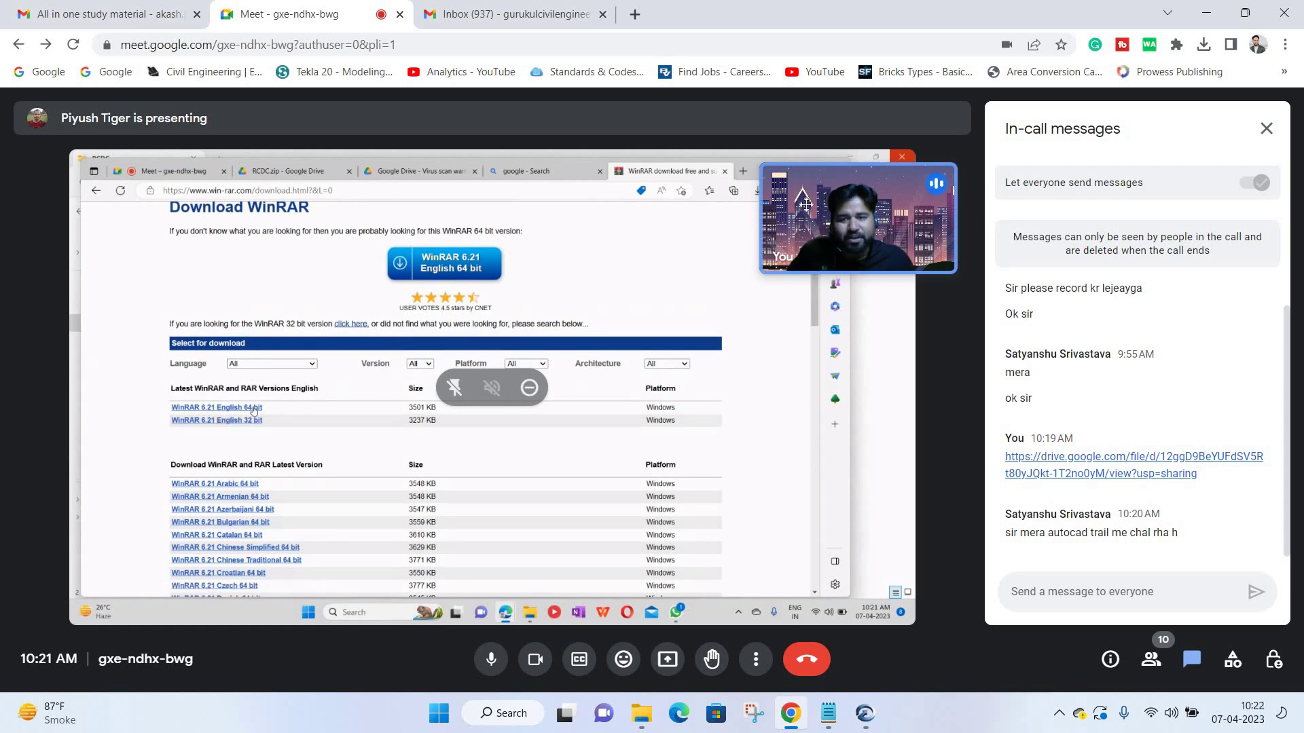
Drag your video tile down to the lower right of the presentation.
drag(1093, 124, 688, 270)
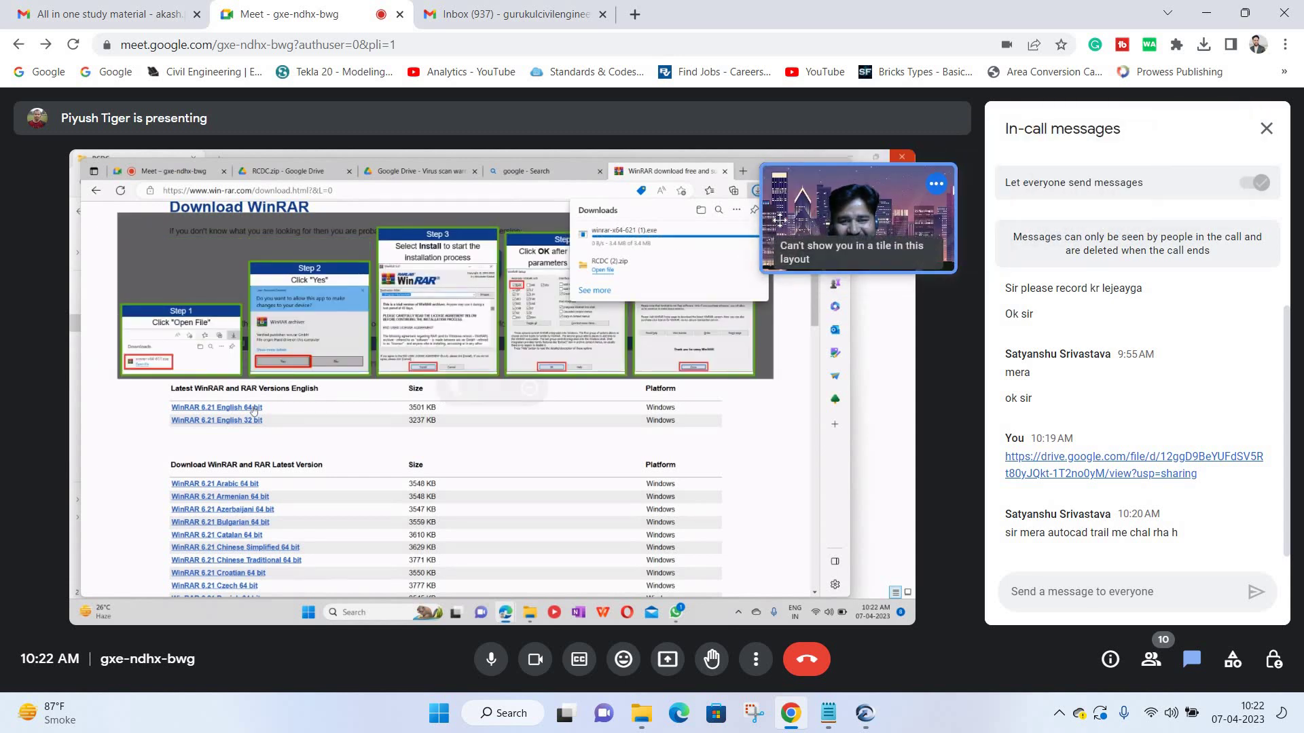
drag(824, 224, 678, 328)
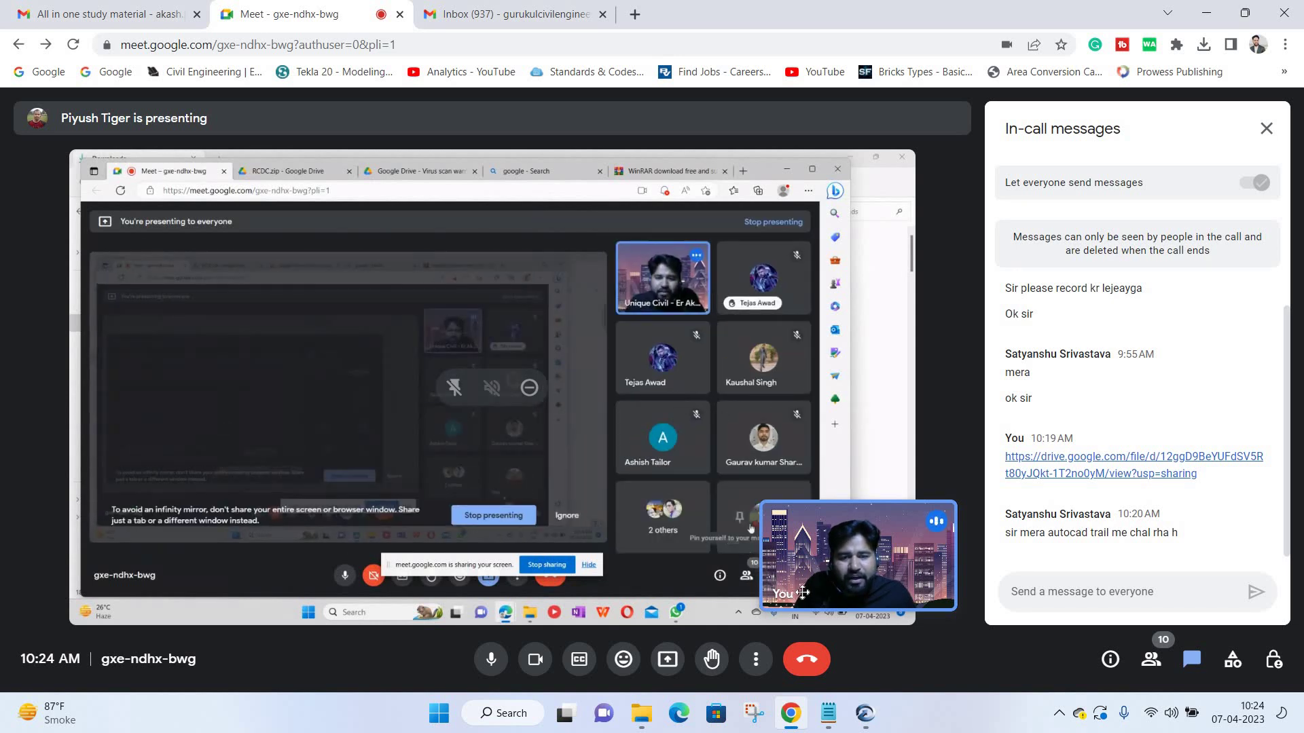
Move your video tile back to the top-right and close the In-call messages panel.
drag(803, 592, 1039, 285)
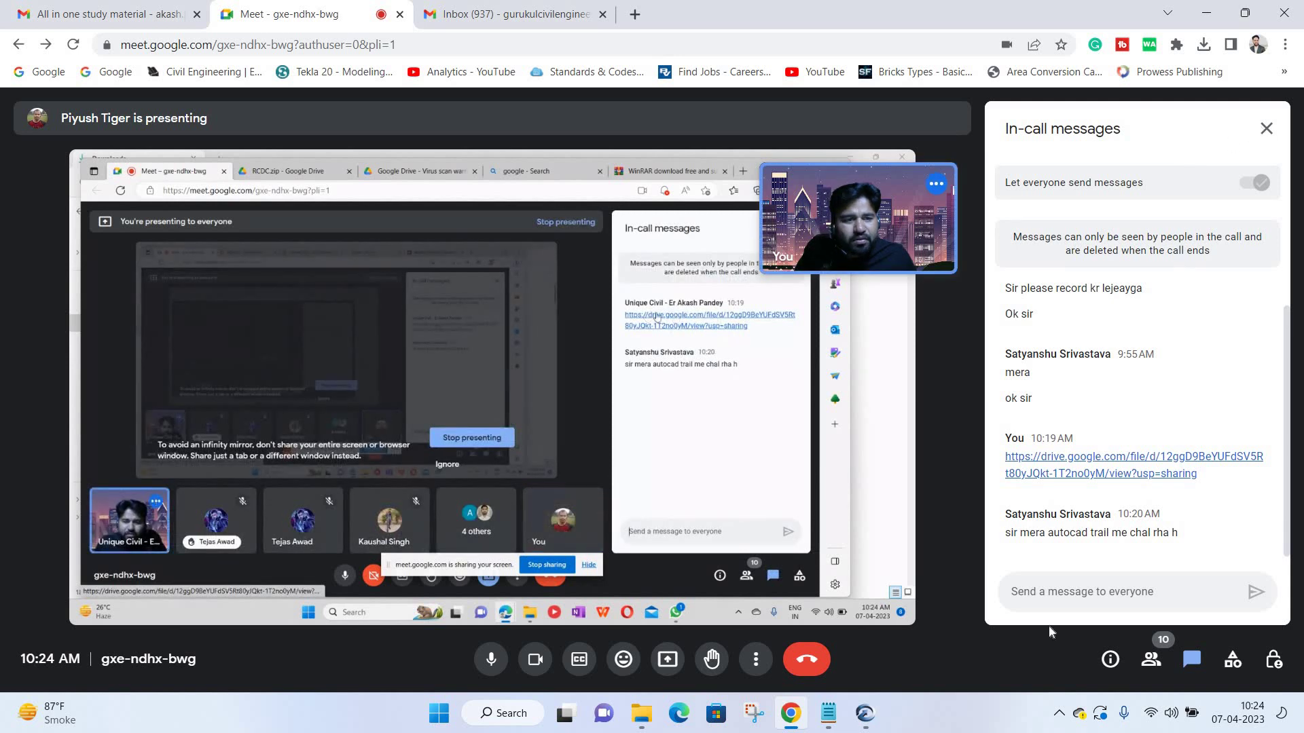
click(1266, 128)
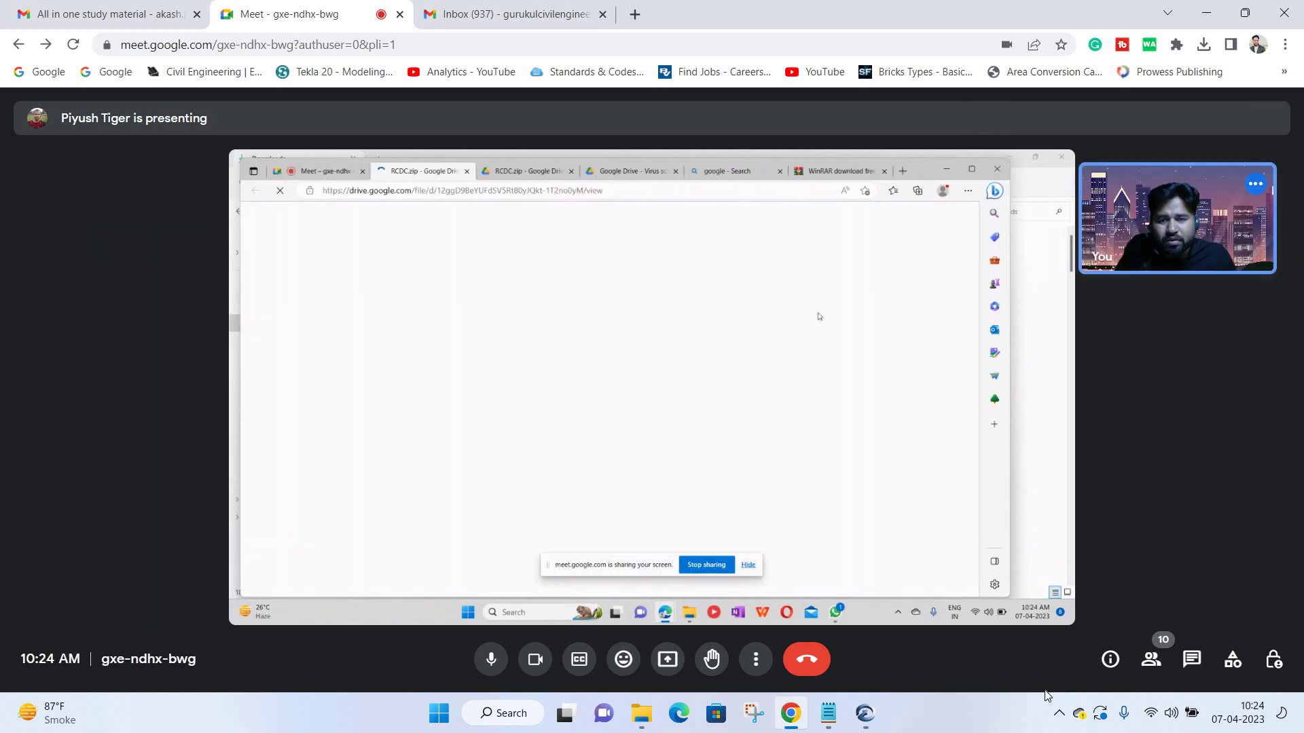
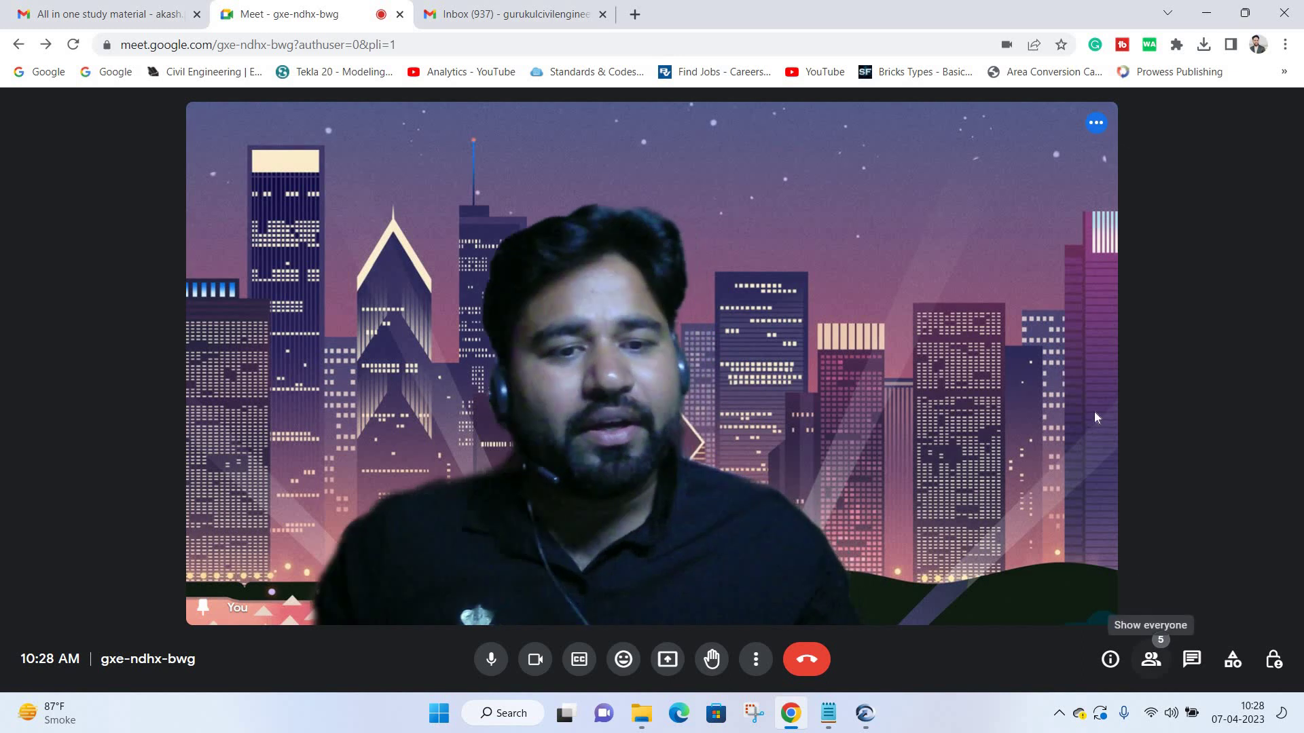
Show the participant list of seven people beside the shared presentation.
click(1151, 660)
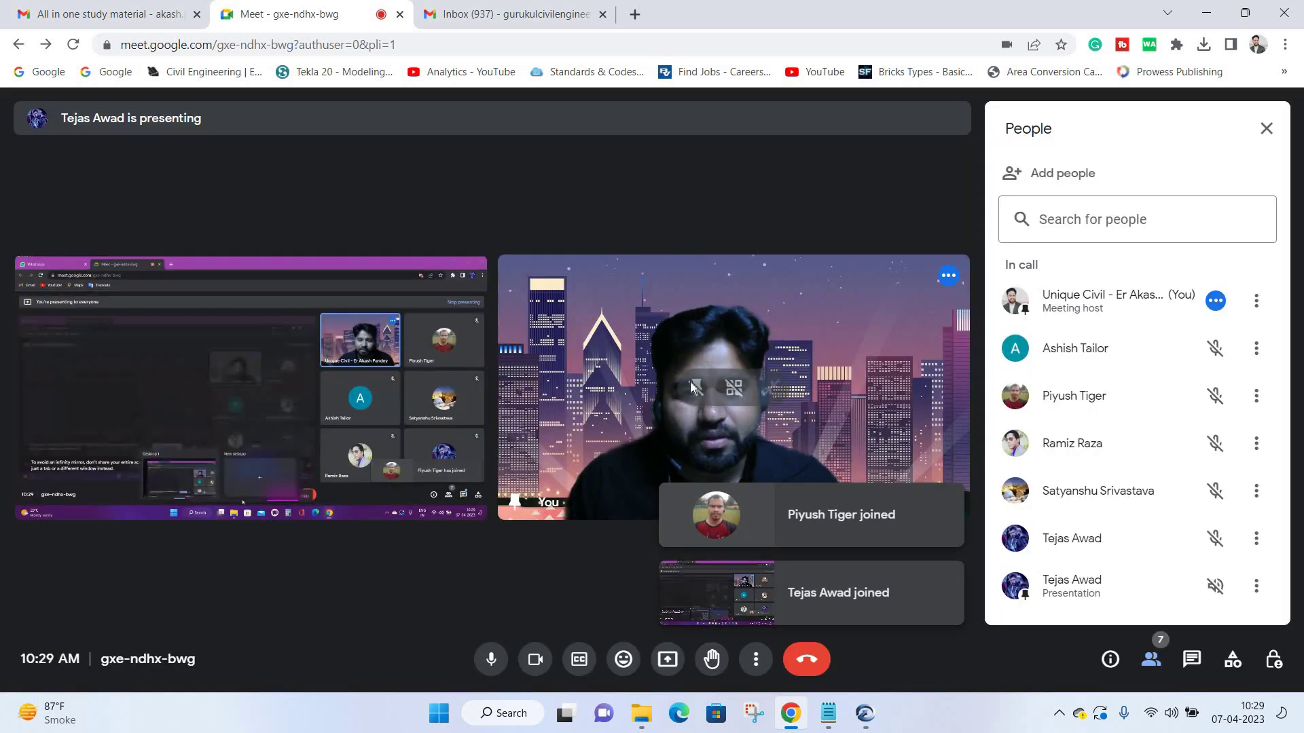
Unpin your own tile so the shared archive folder fills the stage, and move the self-view off it.
click(713, 387)
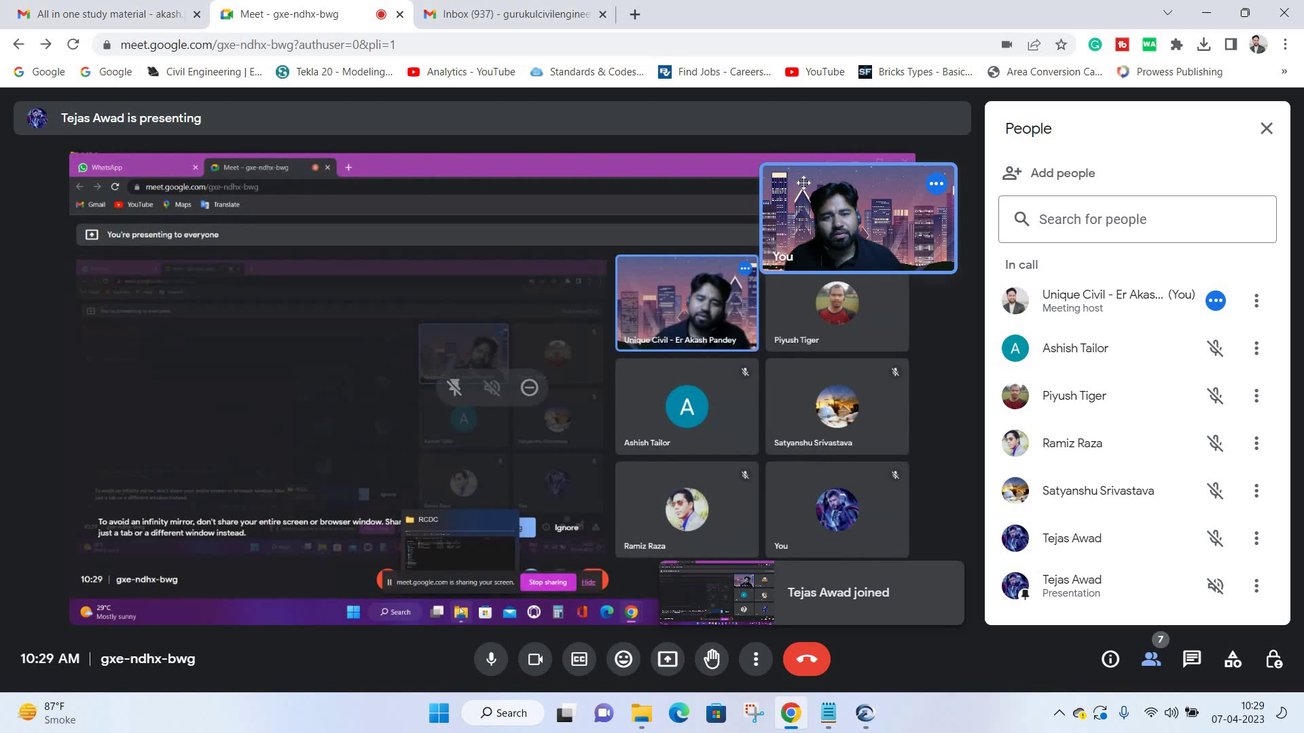
drag(842, 223, 889, 337)
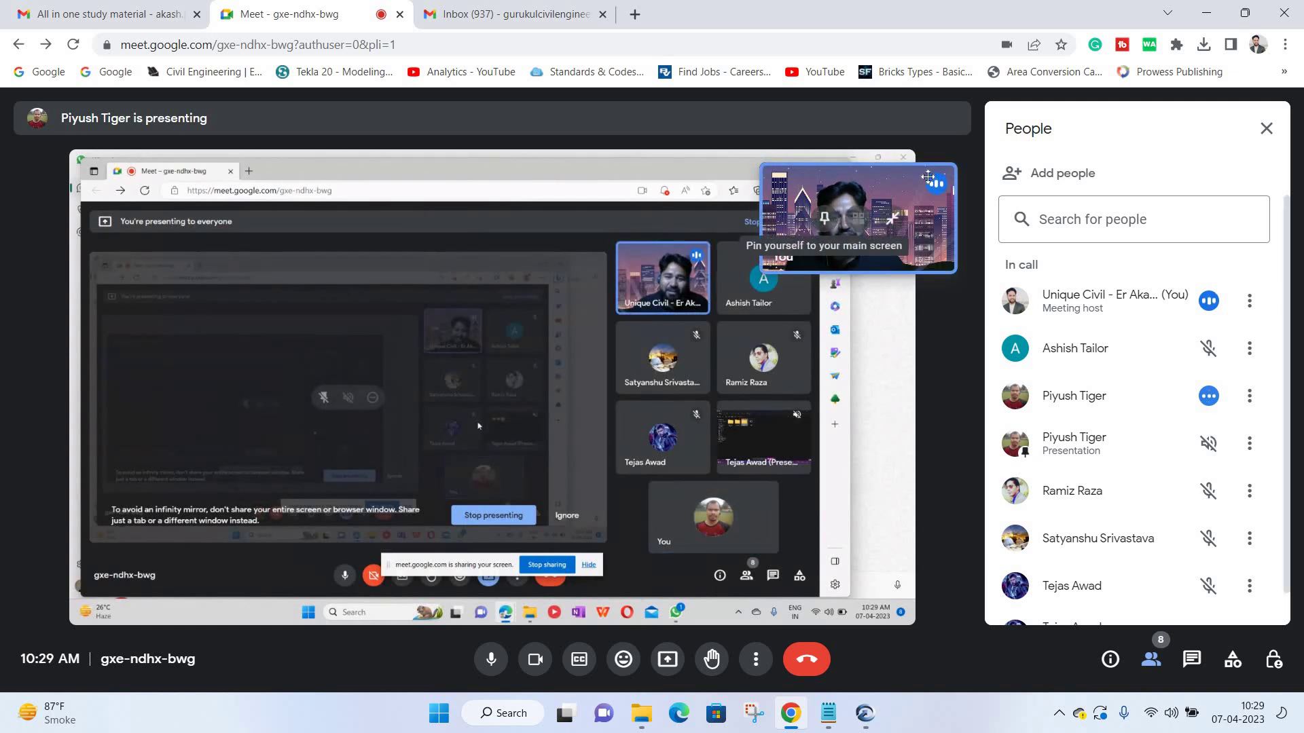
mouse_move(808, 176)
mouse_down()
mouse_move(1093, 122)
mouse_move(1117, 234)
mouse_up()
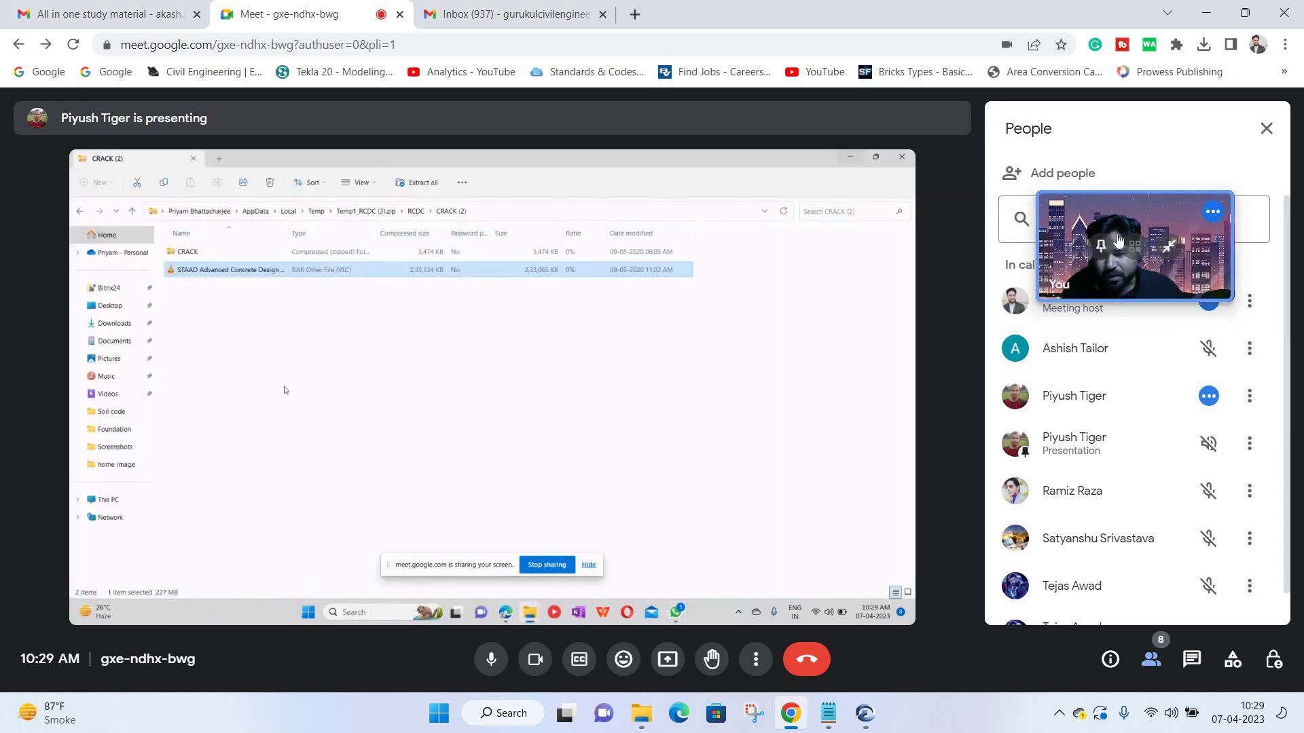
Move the self-view preview off the participant search onto the presentation's top-right area.
drag(1117, 233, 647, 315)
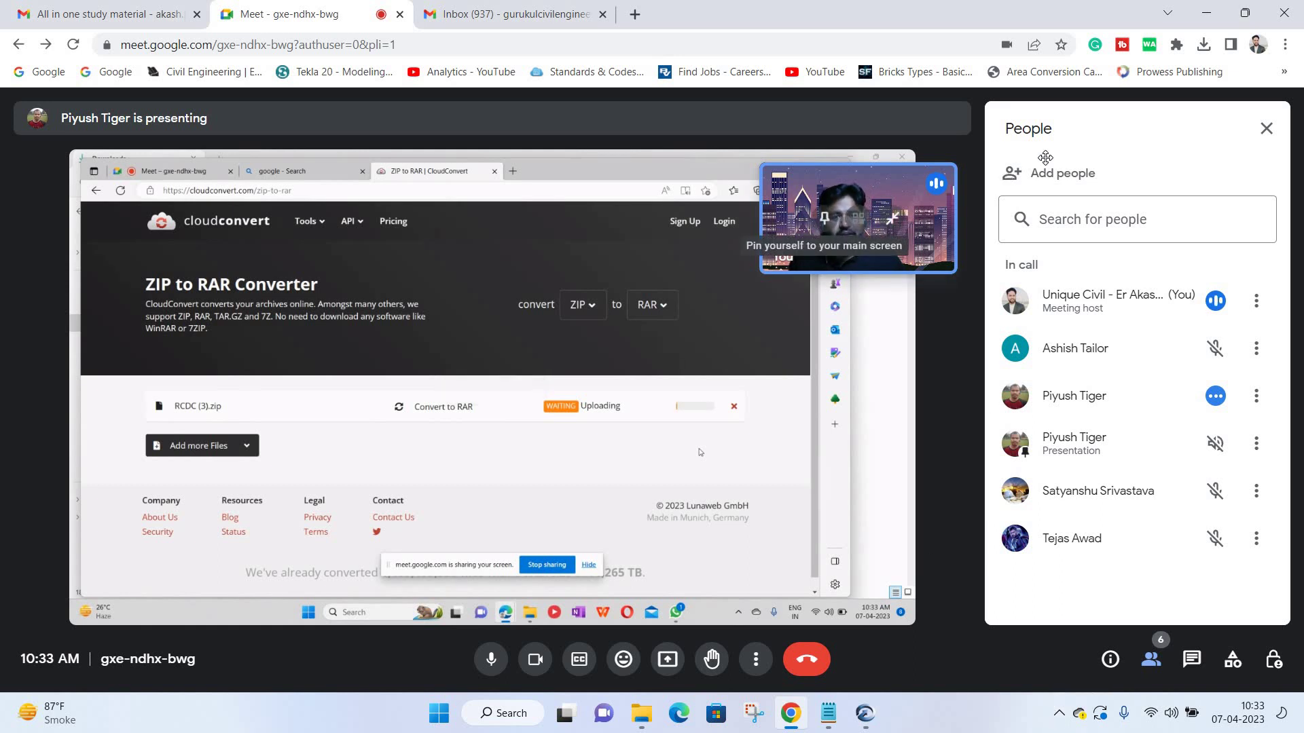
Briefly reposition the self-view tile while watching the shared desktop.
drag(992, 186, 1160, 212)
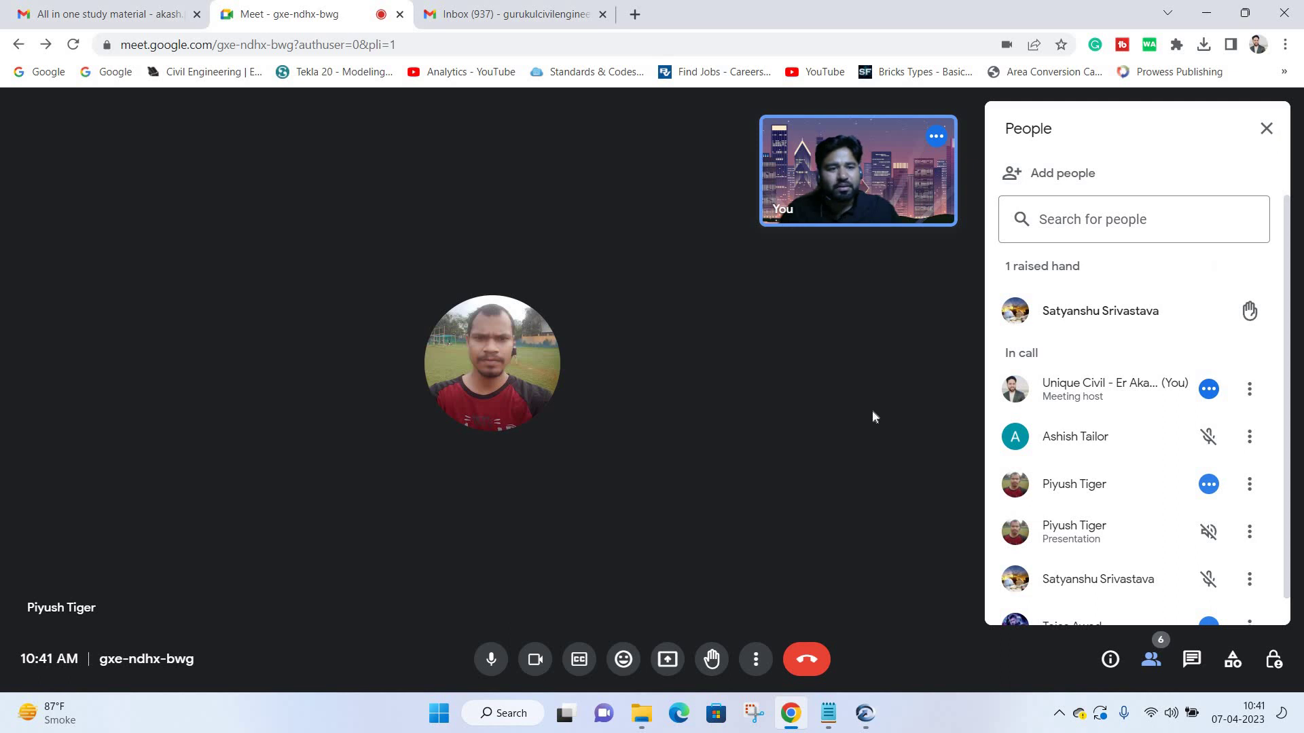
Bring up the Present now choices: entire screen, a window or a tab.
scroll(1152, 517, down, 1)
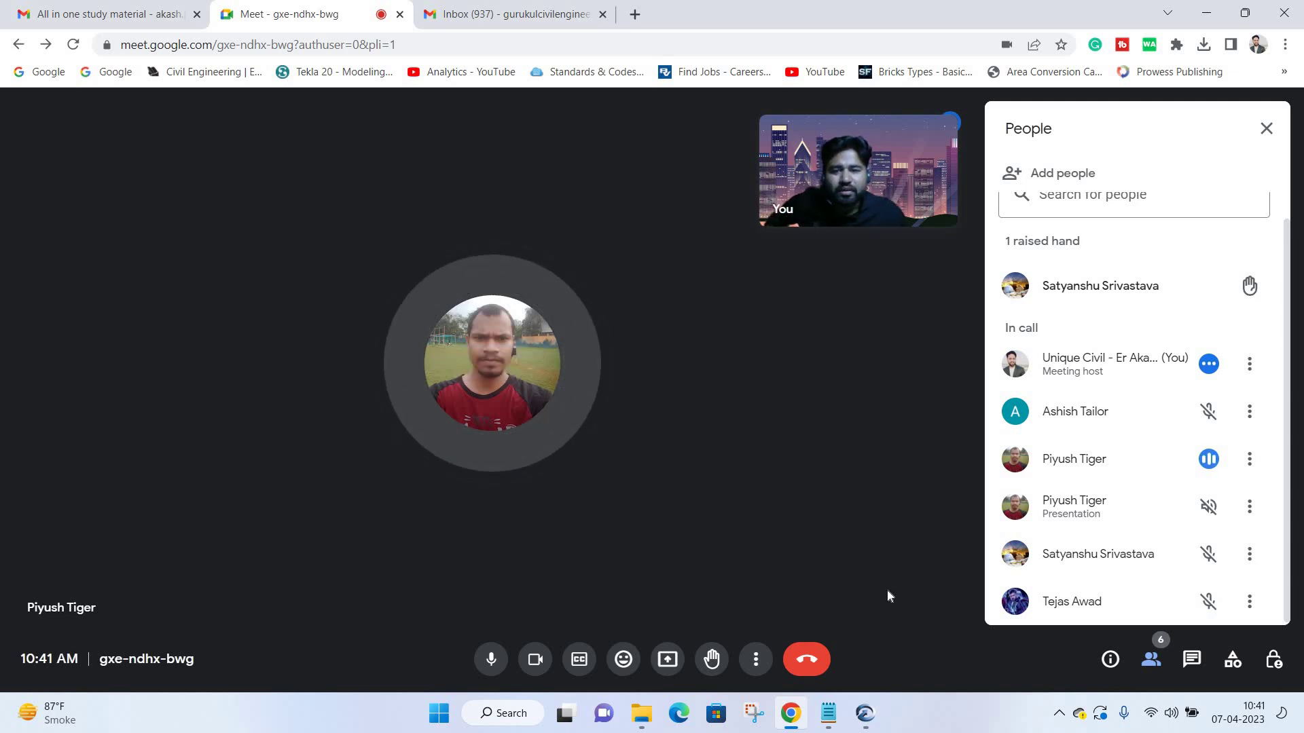
click(667, 658)
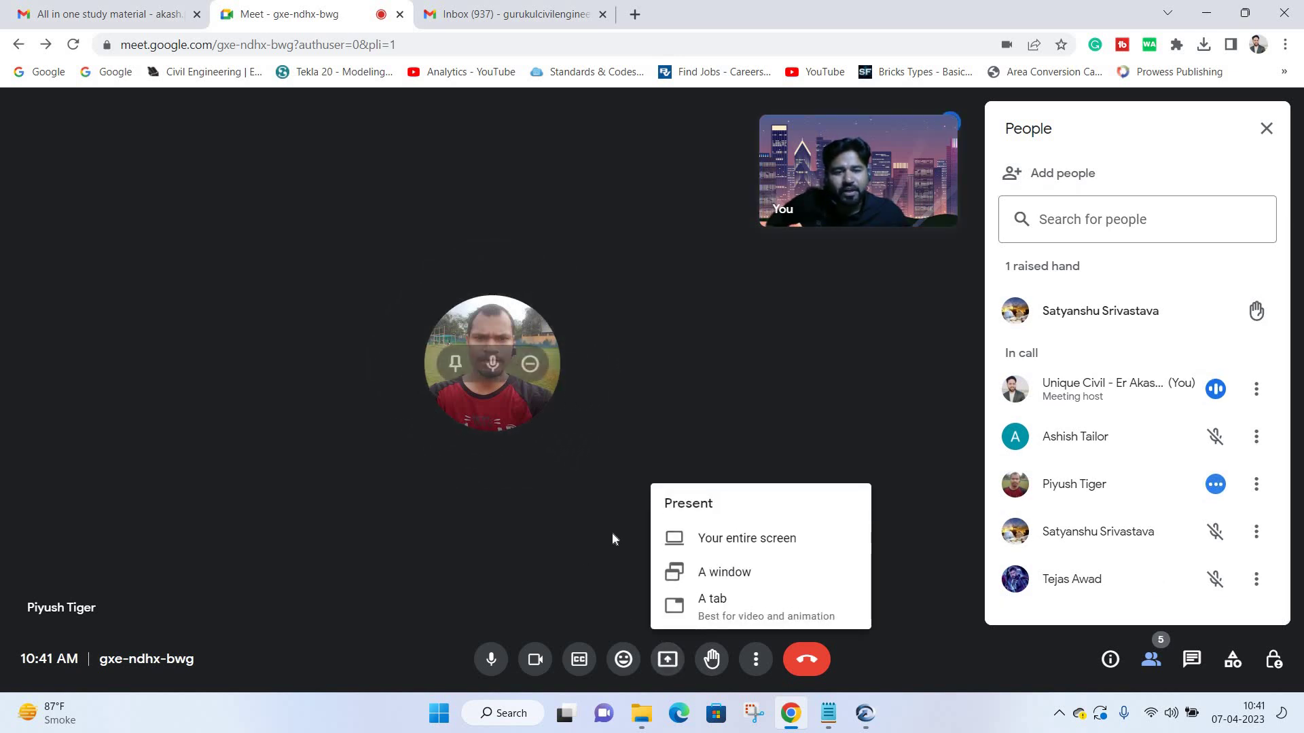
Dismiss the presenting options without sharing anything.
click(1197, 526)
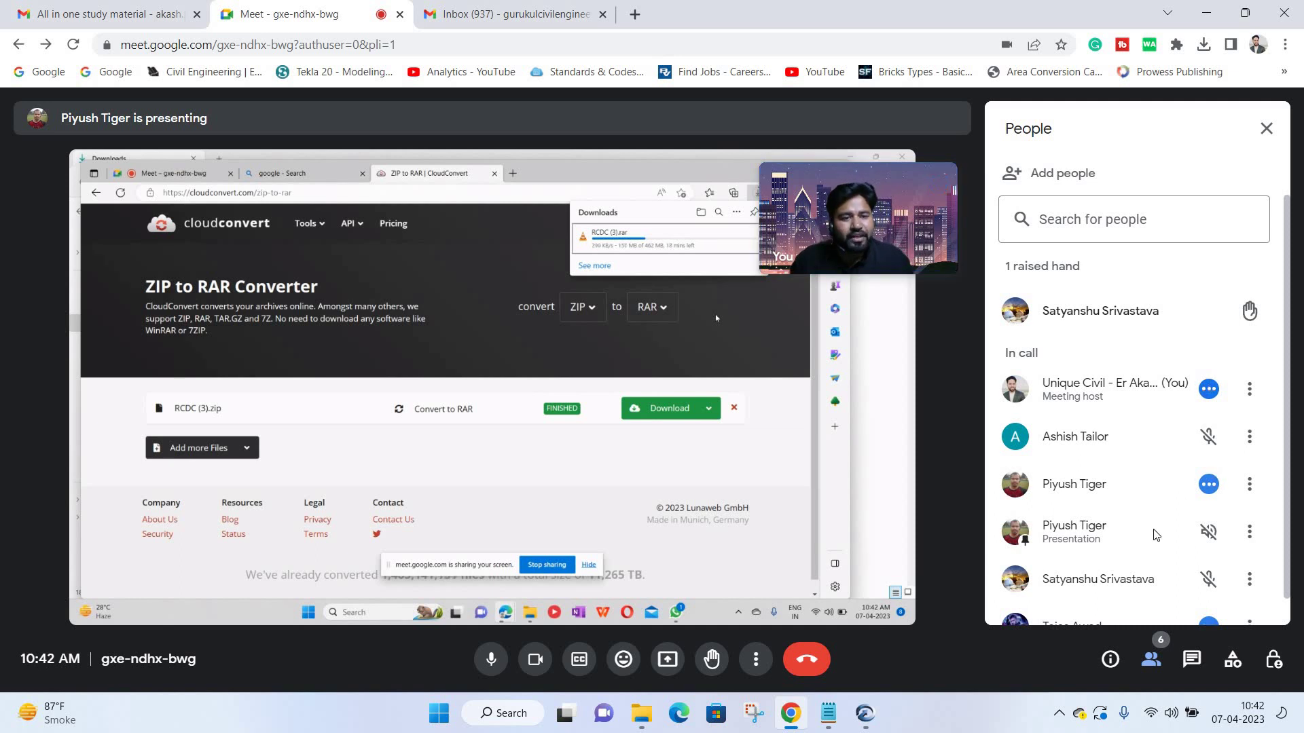
scroll(1031, 611, down, 1)
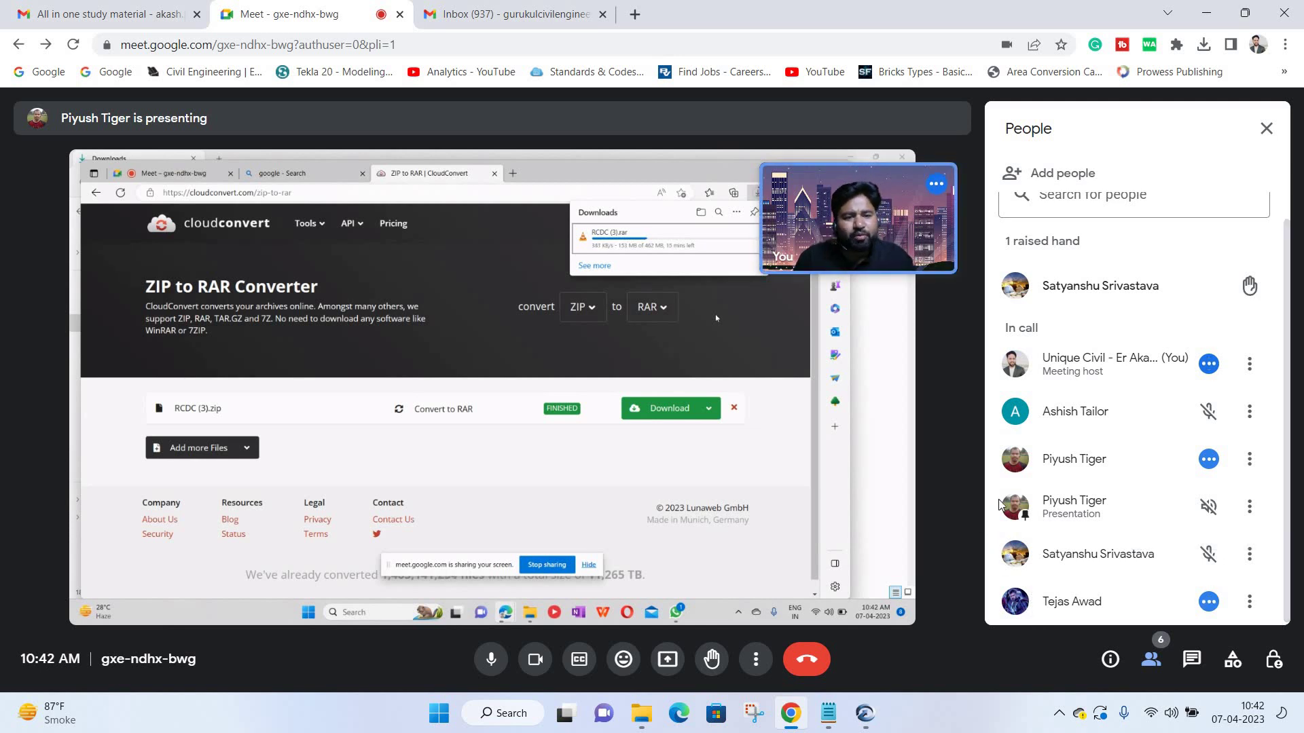
scroll(1120, 331, up, 1)
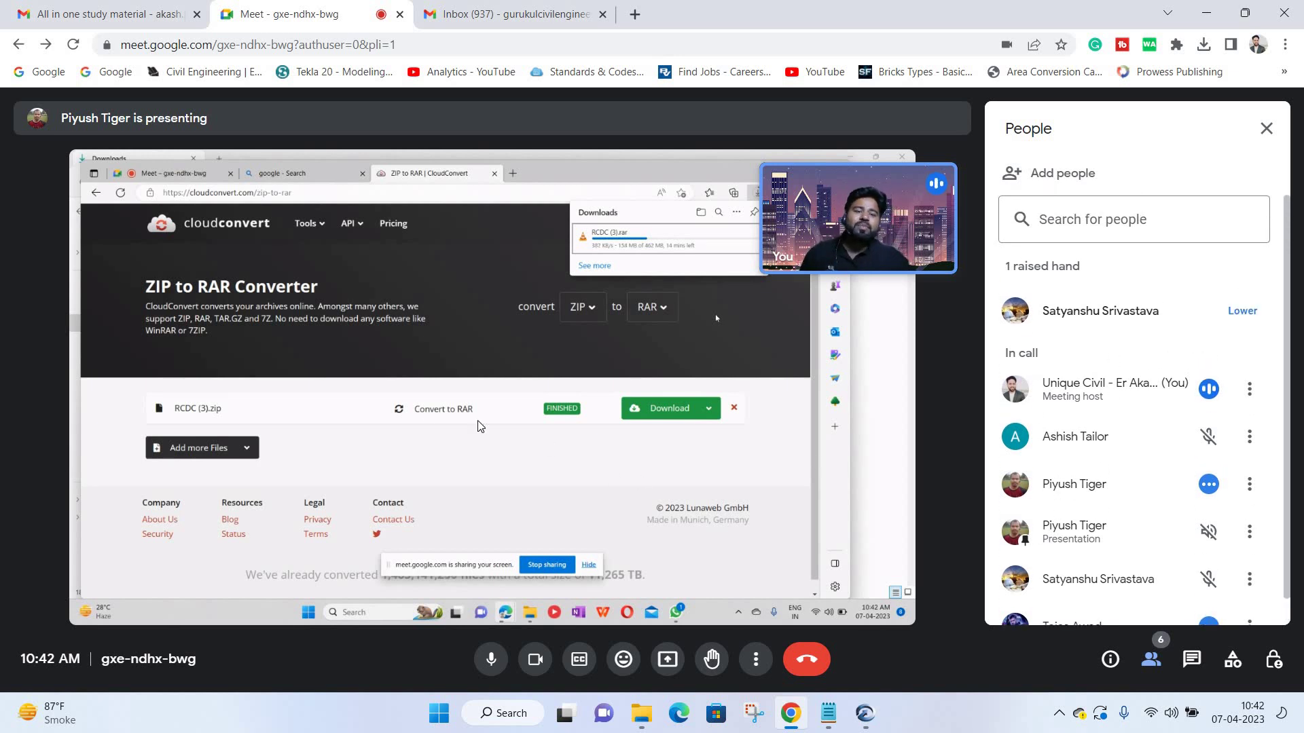
mouse_move(491, 387)
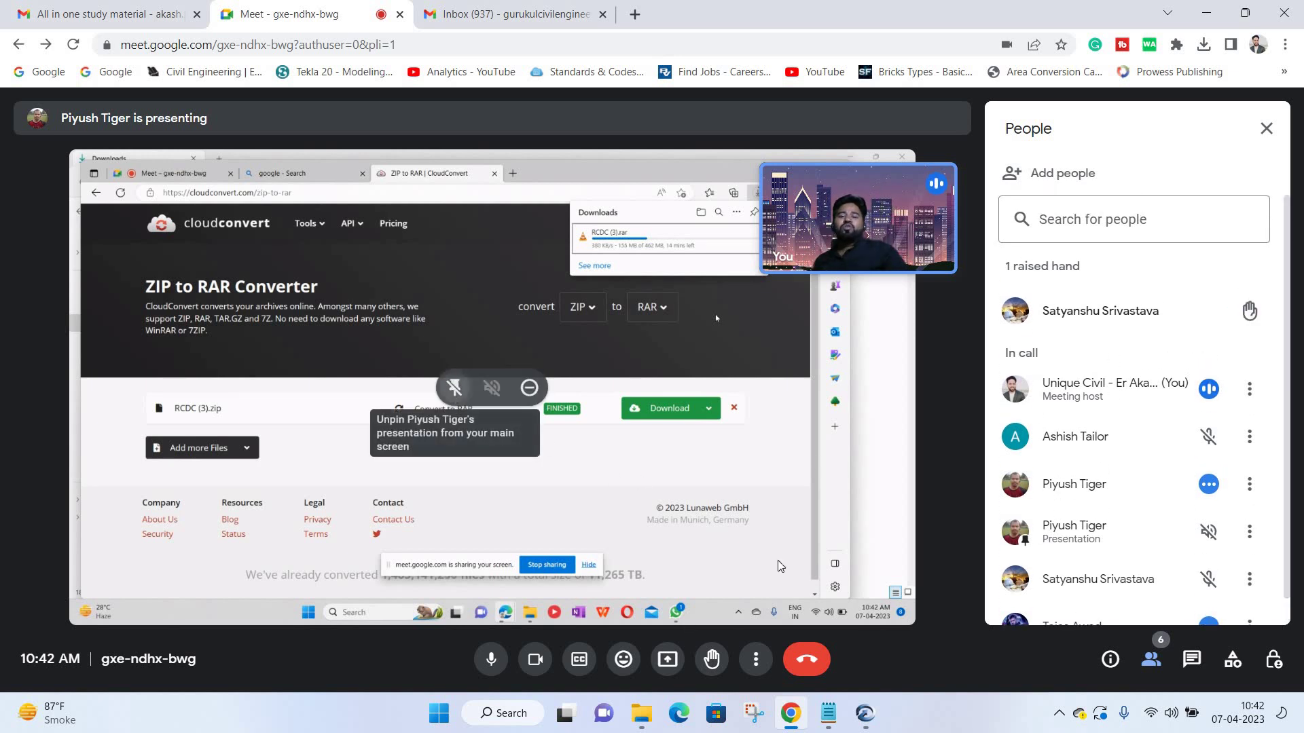
Unpin the shared screen and mute the presenting participant's microphone for everyone.
click(452, 388)
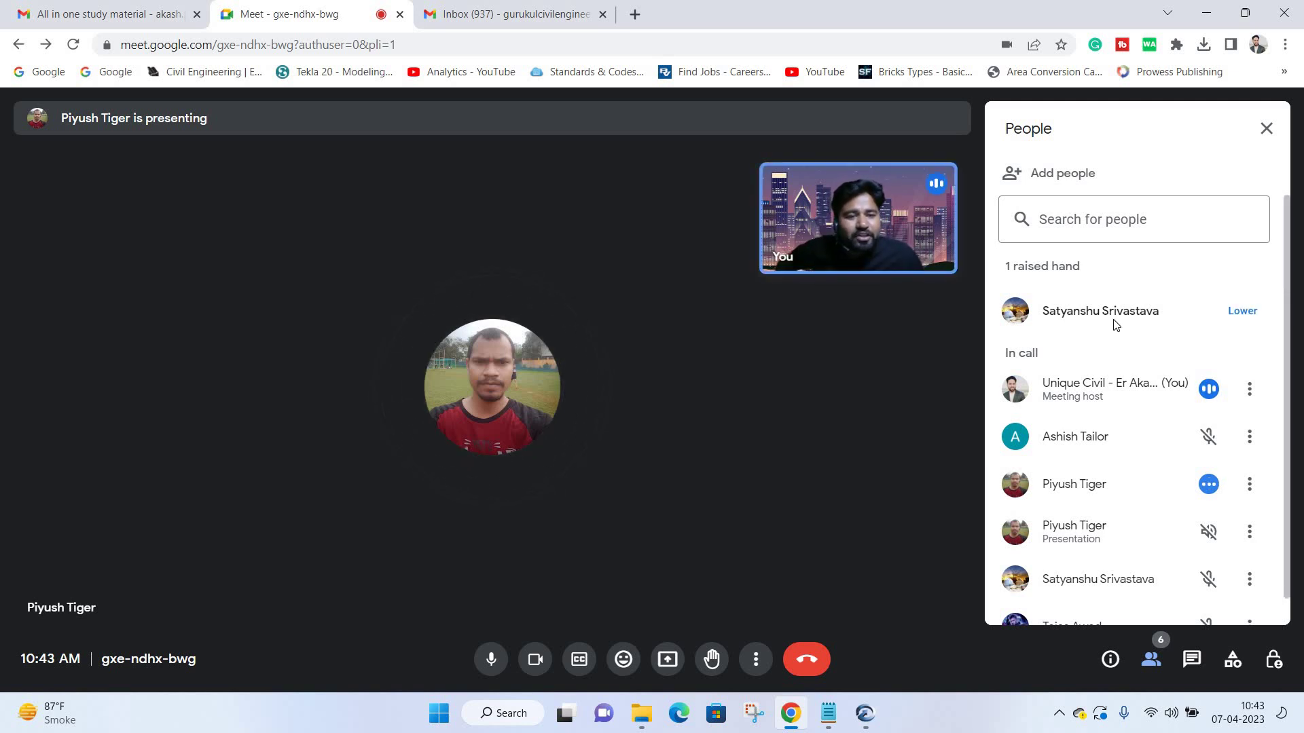
click(1209, 484)
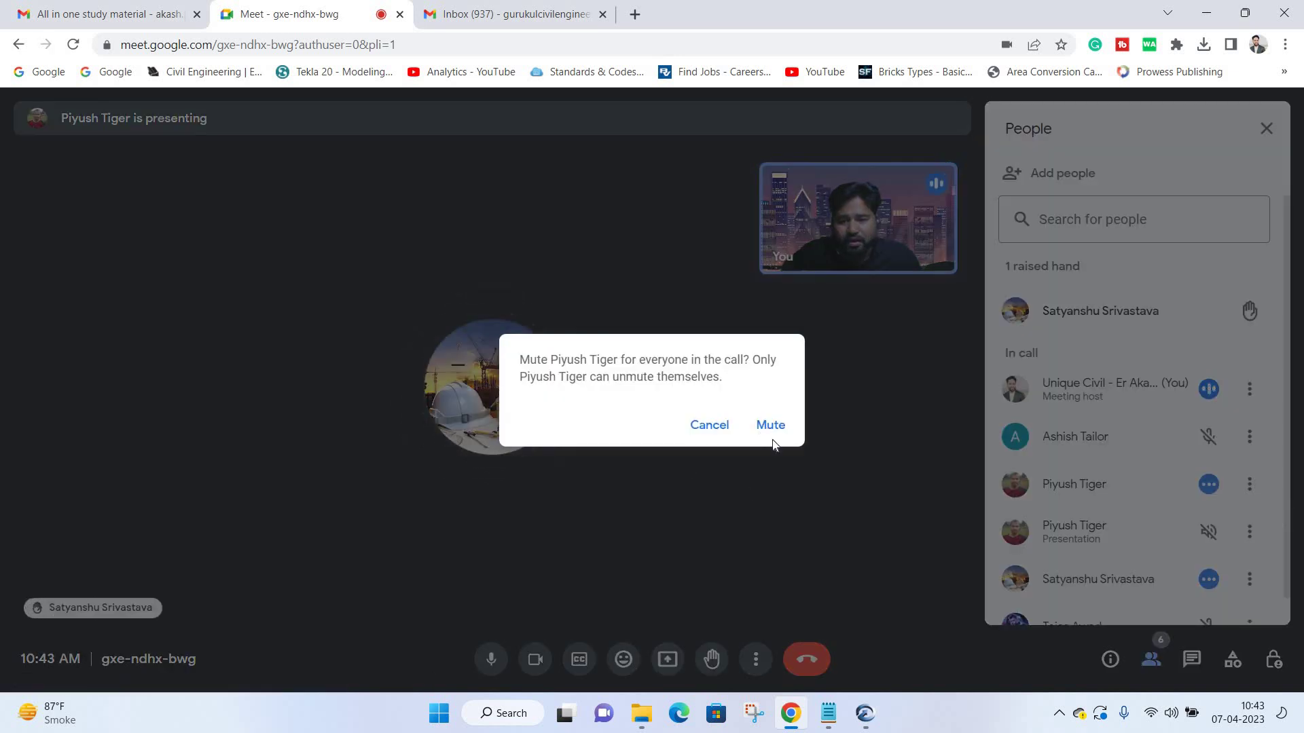
key(Return)
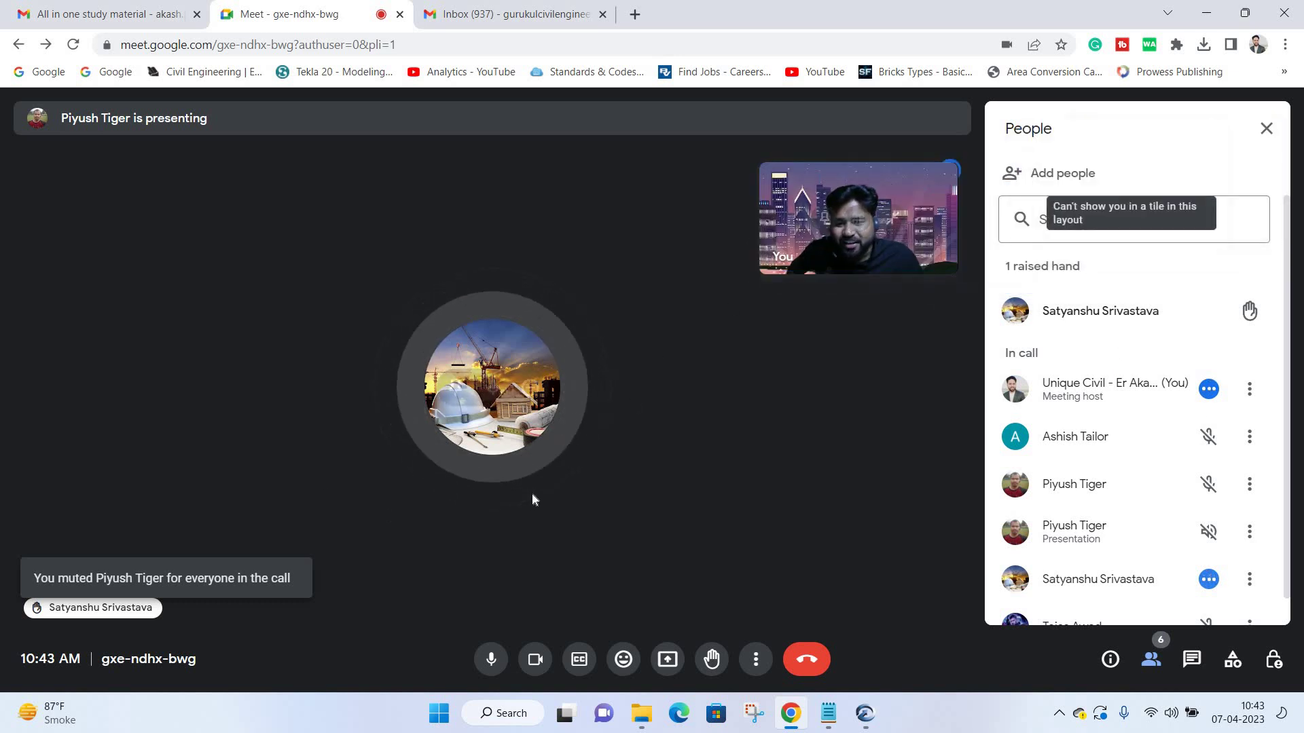
mouse_move(492, 387)
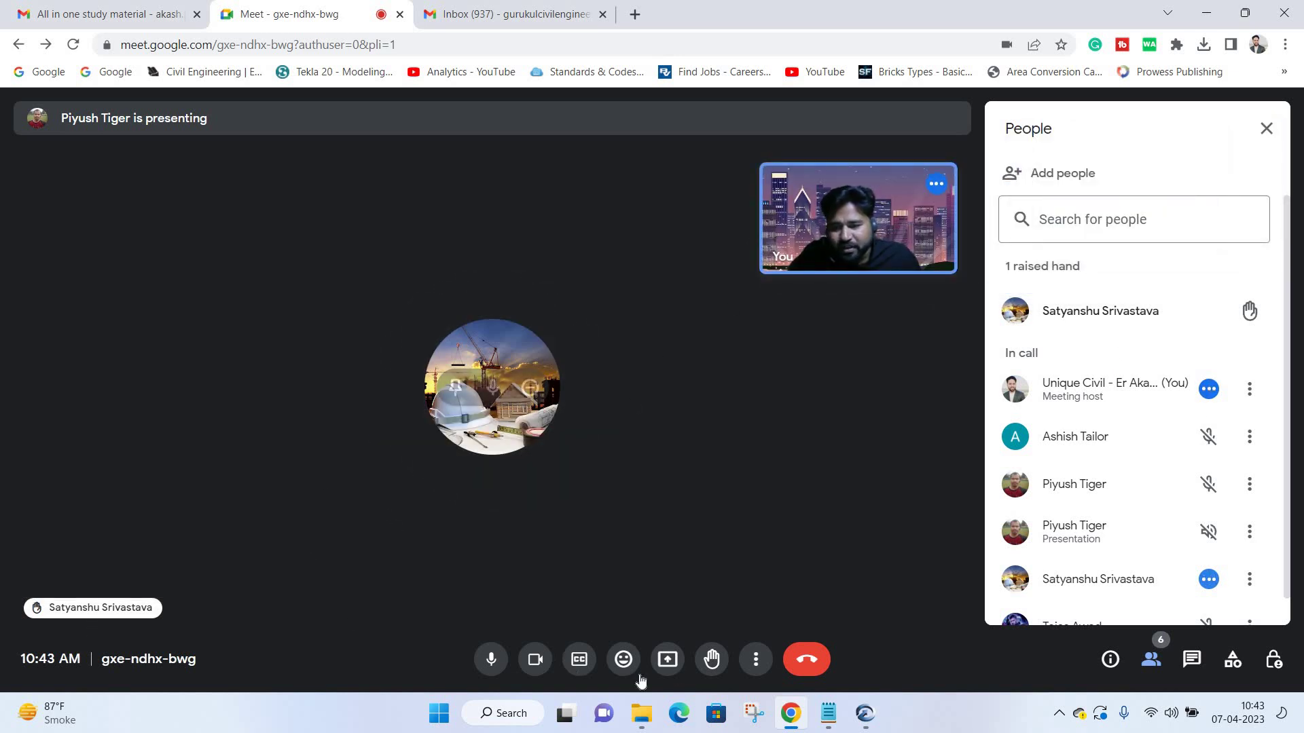
click(668, 660)
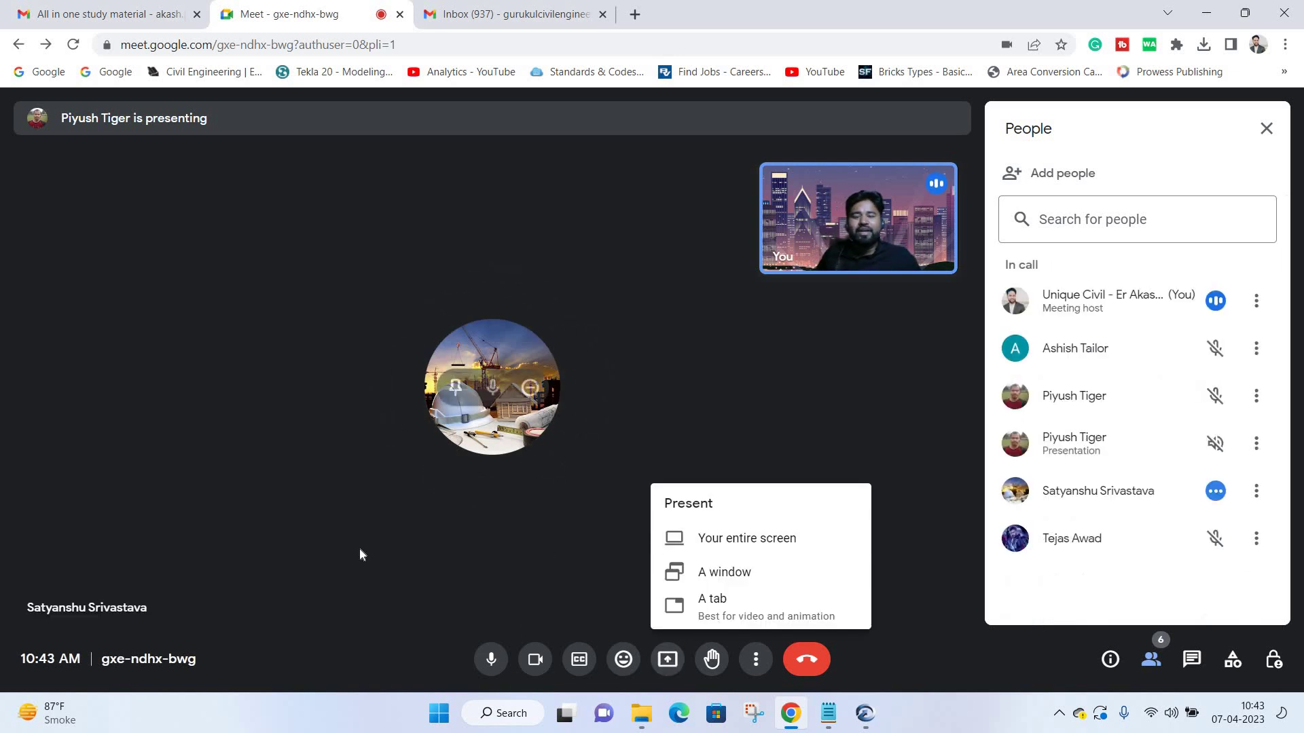
click(332, 519)
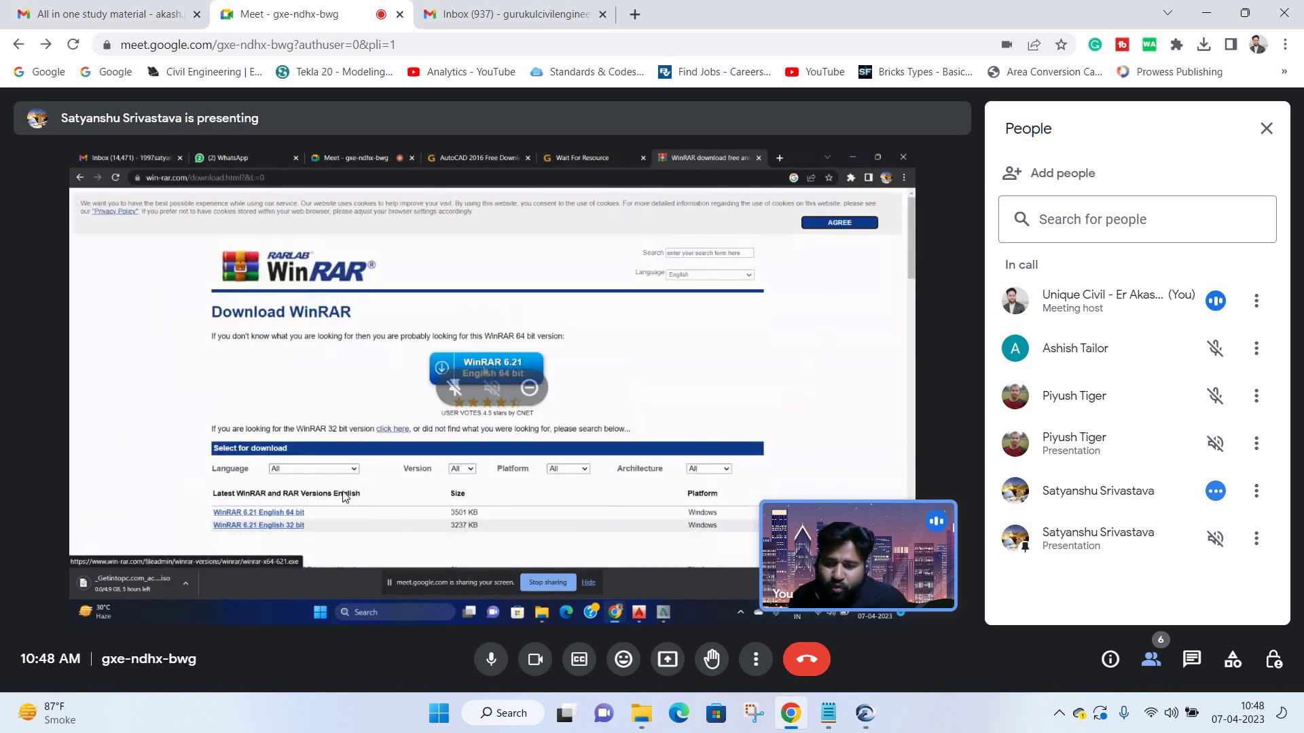
mouse_move(854, 313)
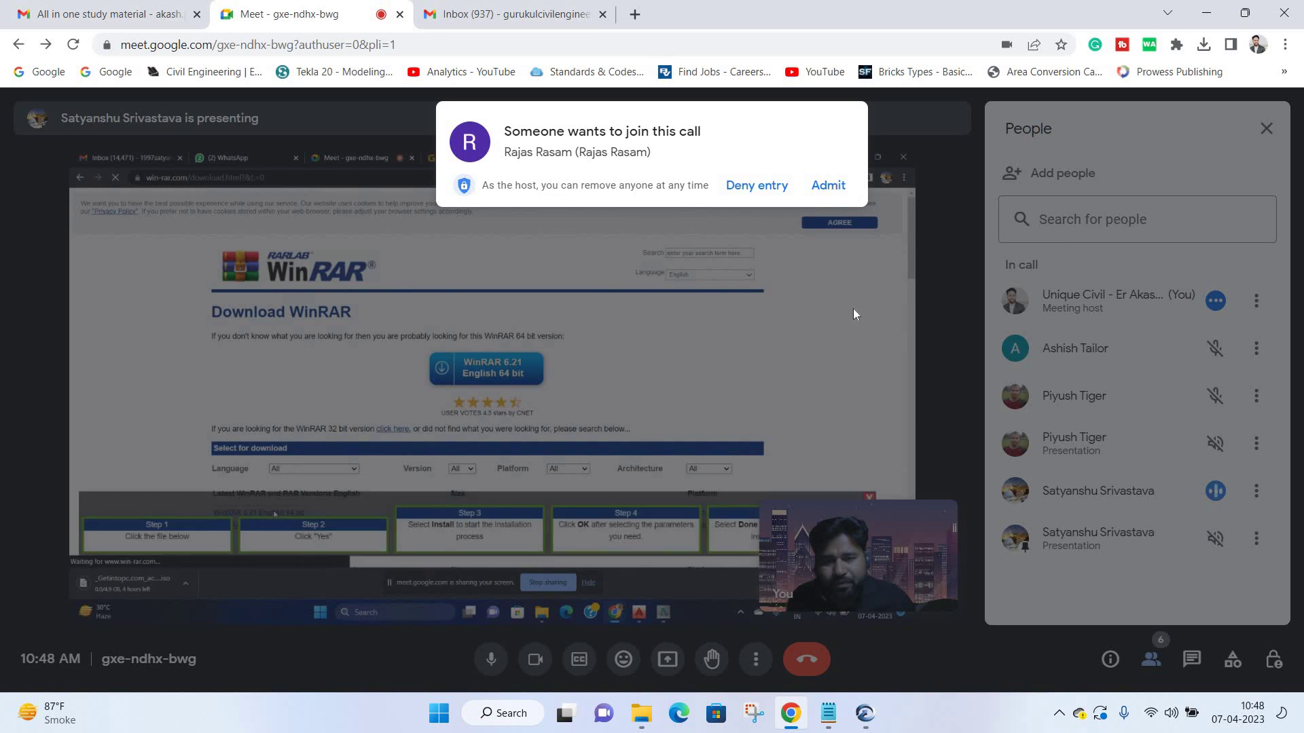
Admit the waiting guest into the call.
click(828, 185)
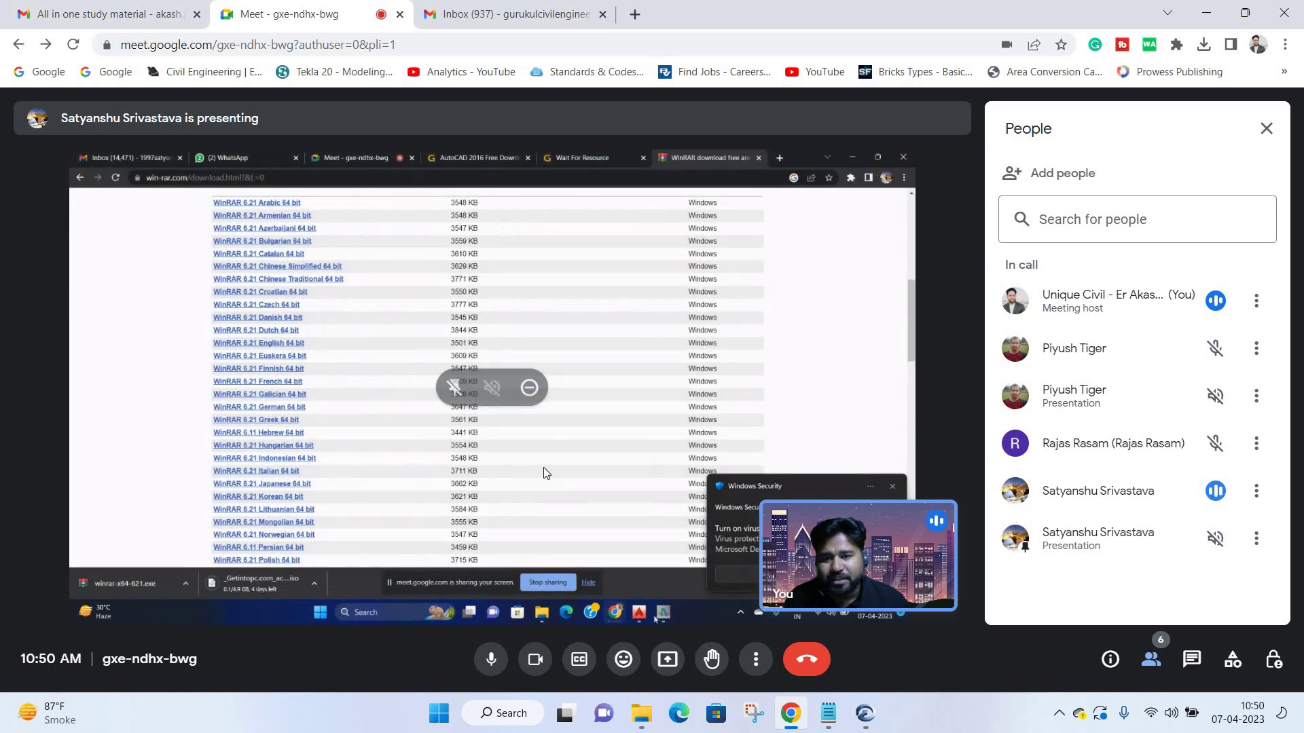
mouse_move(858, 555)
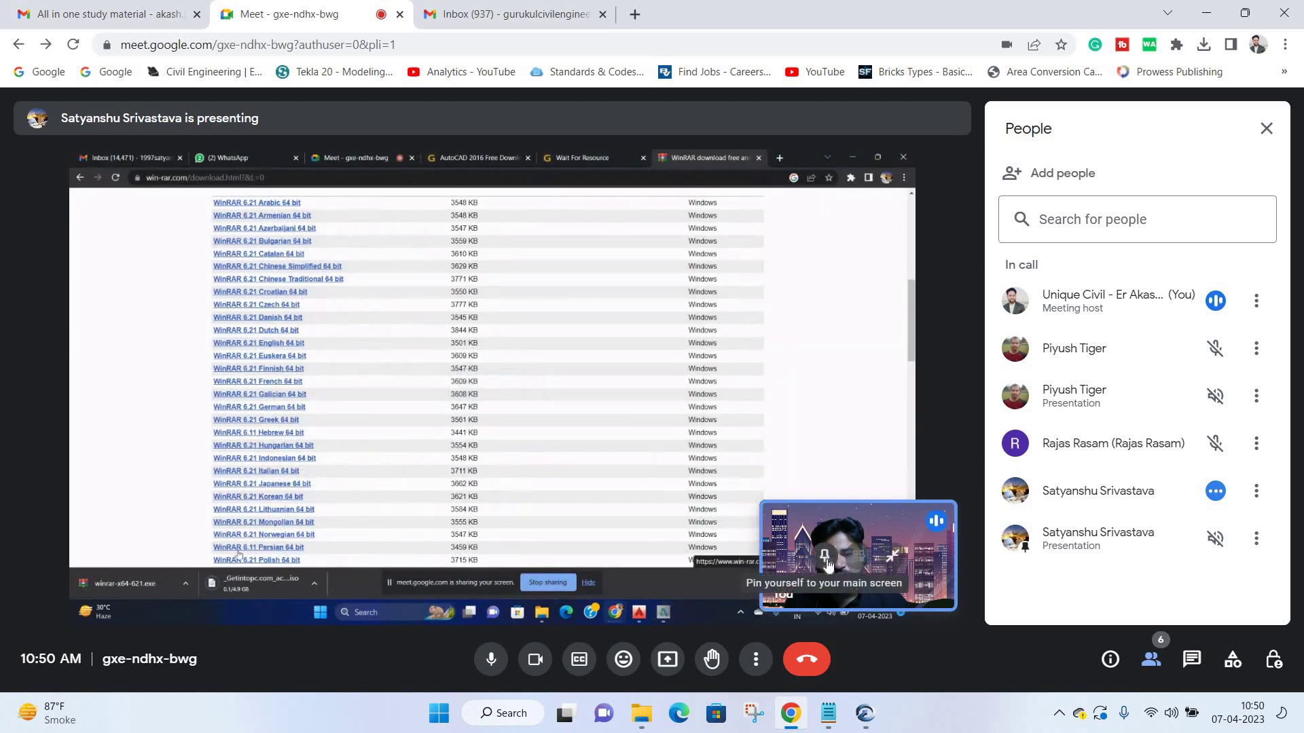
Pin your own camera to the stage and unpin the shared WinRAR download page.
click(825, 555)
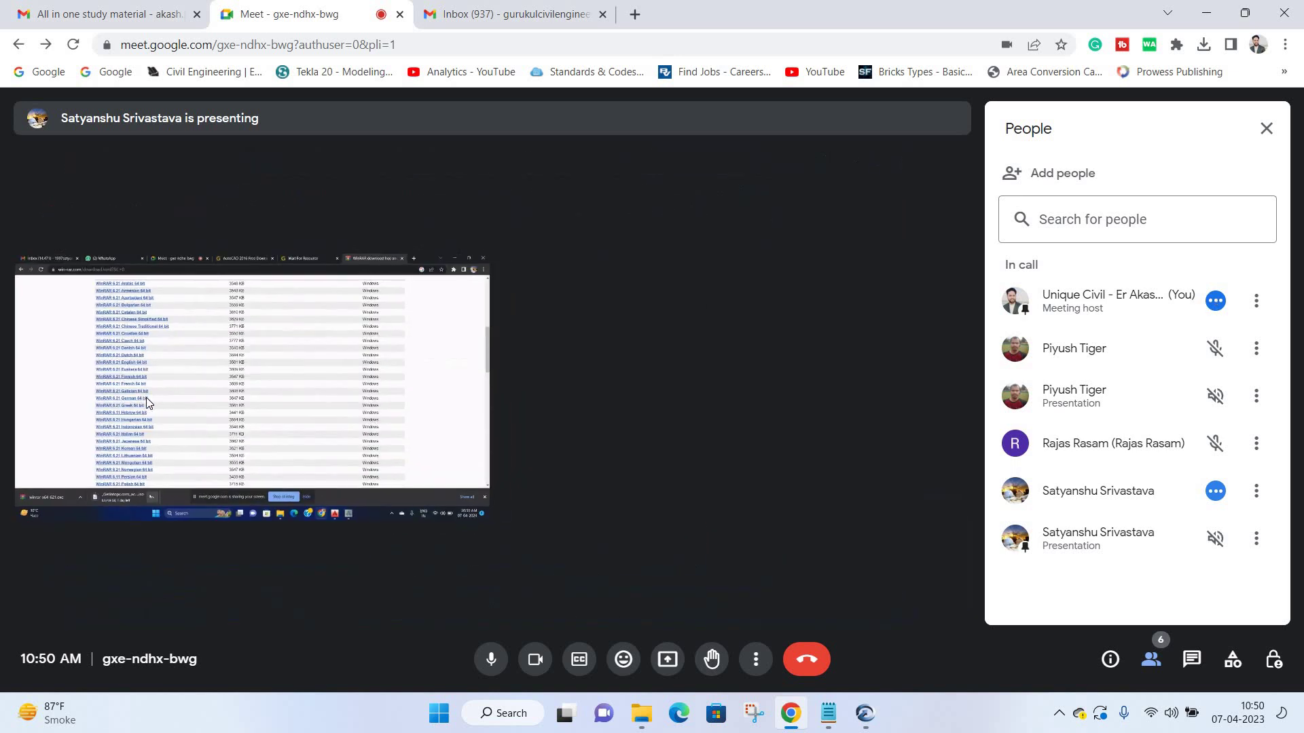
click(206, 380)
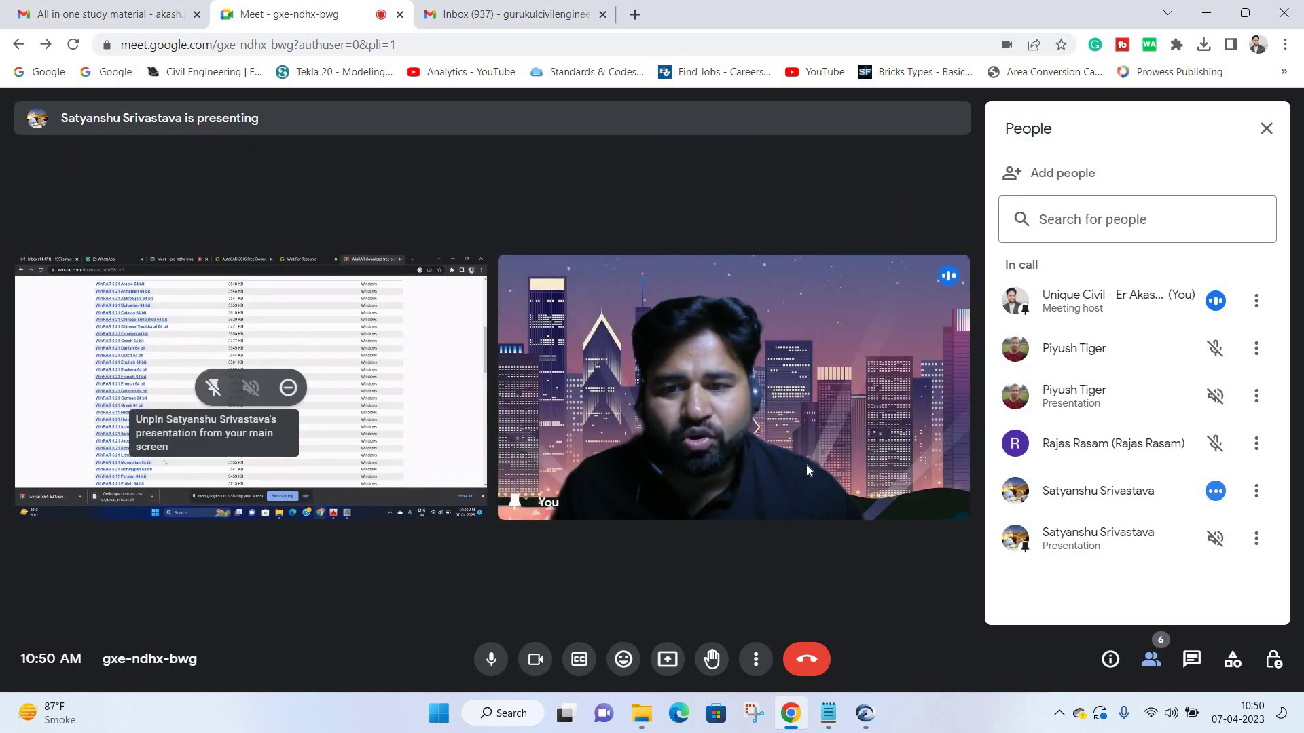